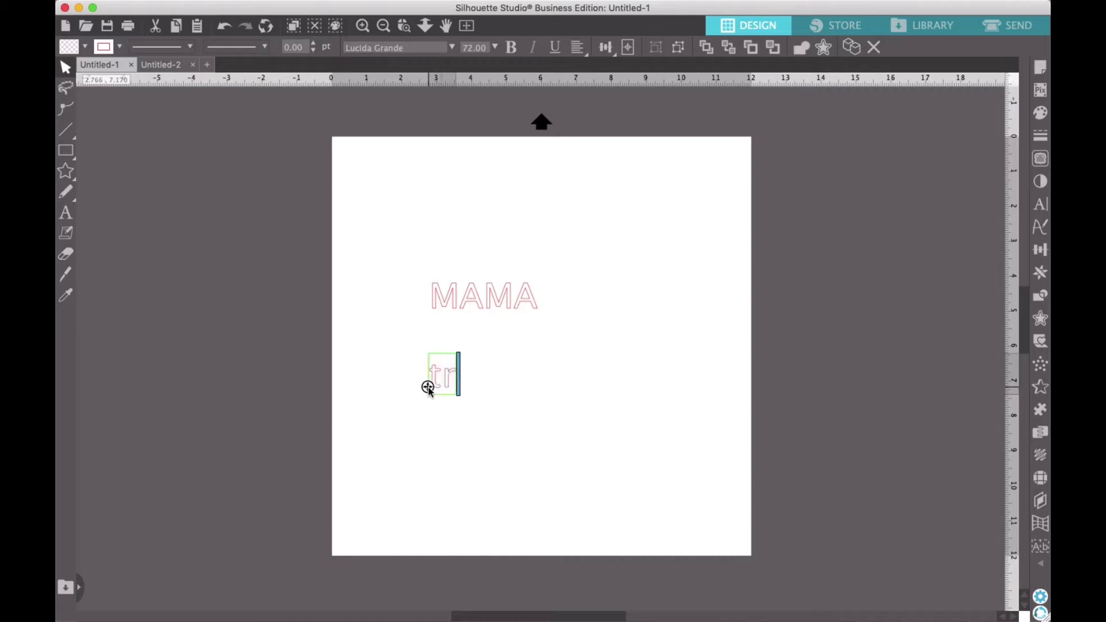
# Step: Finish the text "tried" and move it near the lower-left corner of the page
pyautogui.click(441, 443)
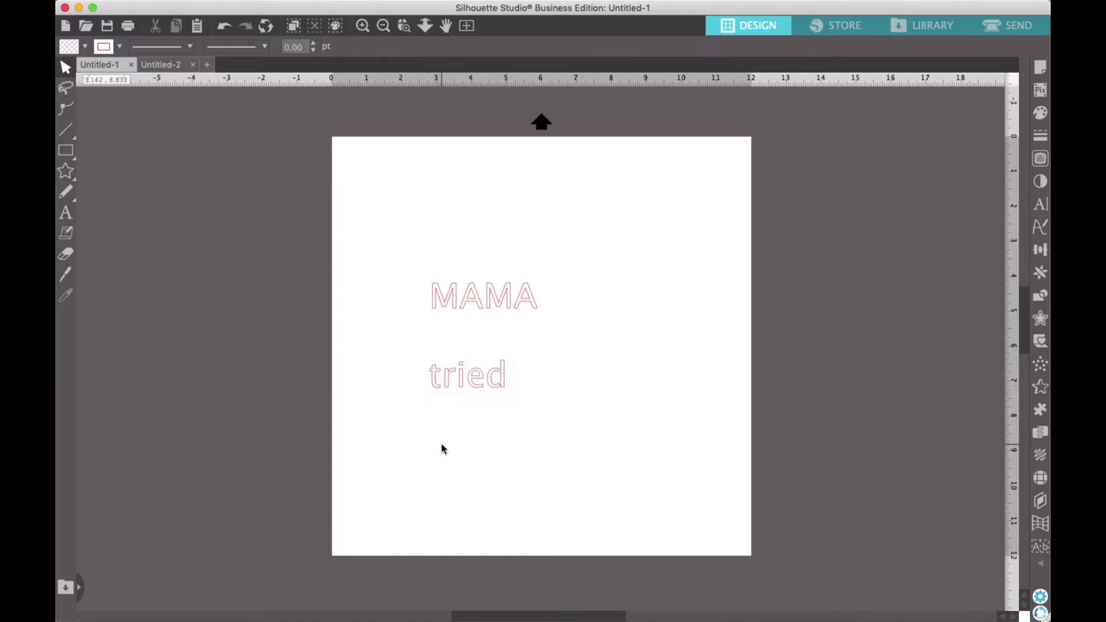
pyautogui.click(471, 388)
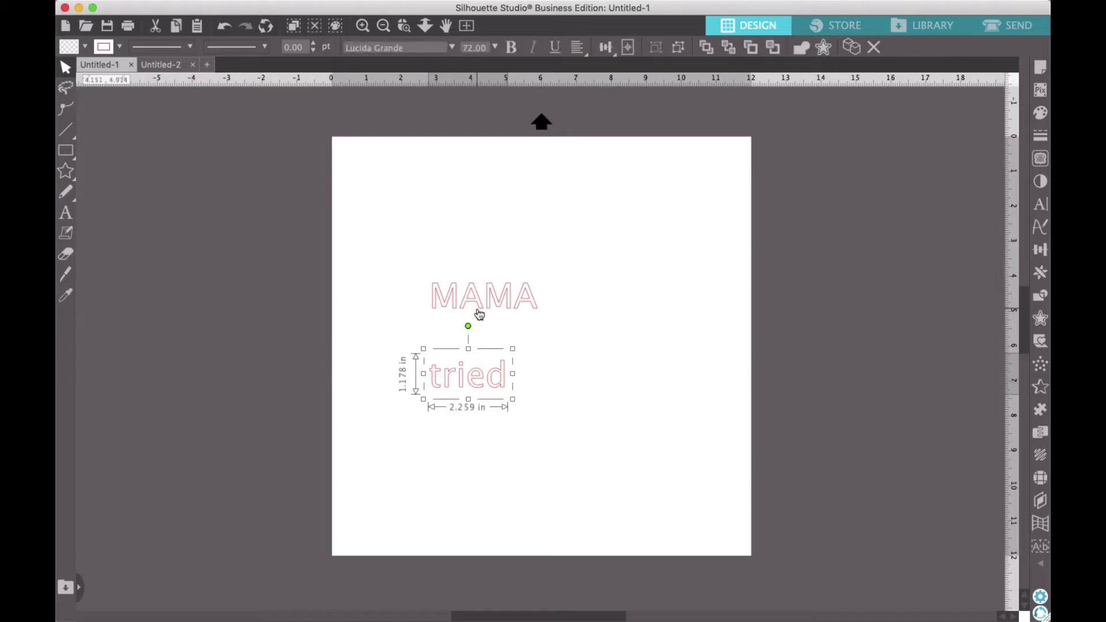
pyautogui.click(477, 436)
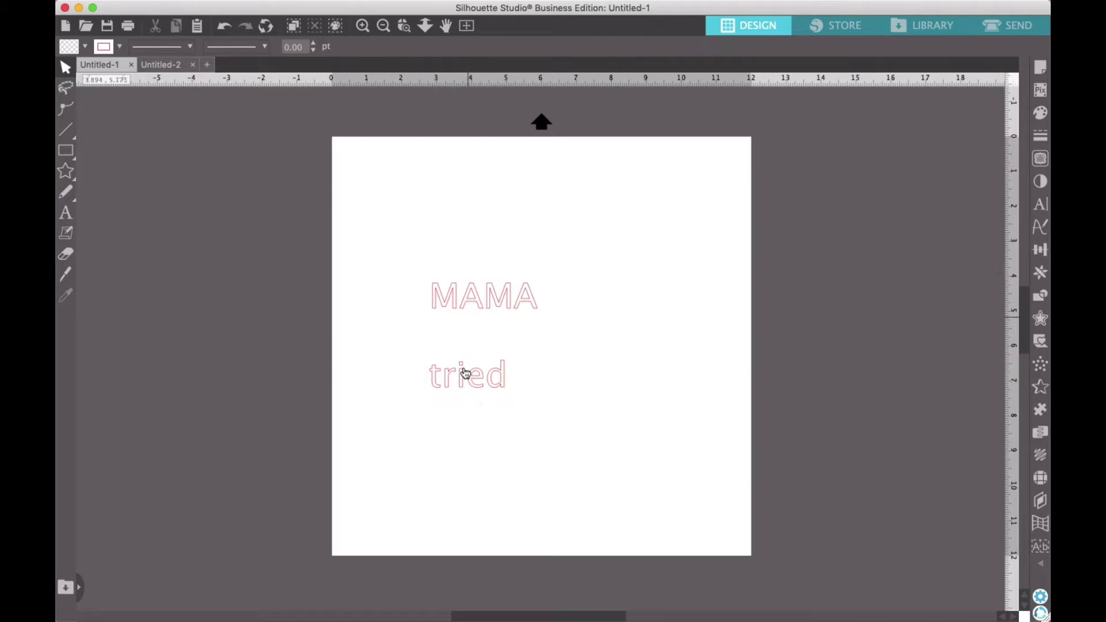
pyautogui.moveTo(464, 385); pyautogui.dragTo(401, 485)
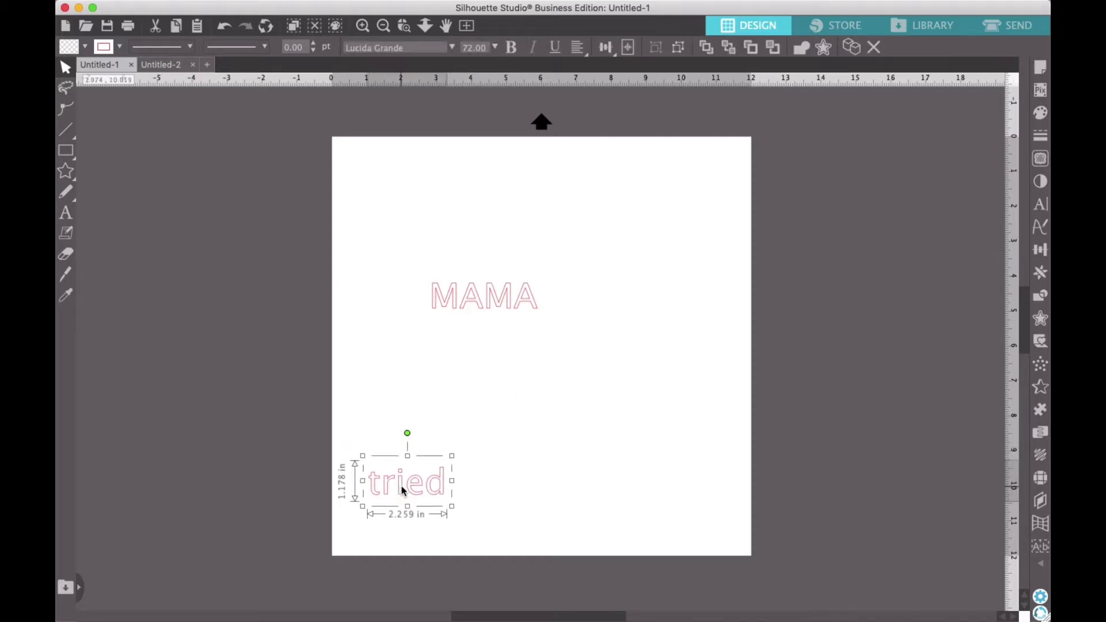
# Step: Move the MAMA text up and to the right, and set its font to Superstar M54
pyautogui.click(503, 303)
pyautogui.moveTo(504, 304); pyautogui.dragTo(548, 263)
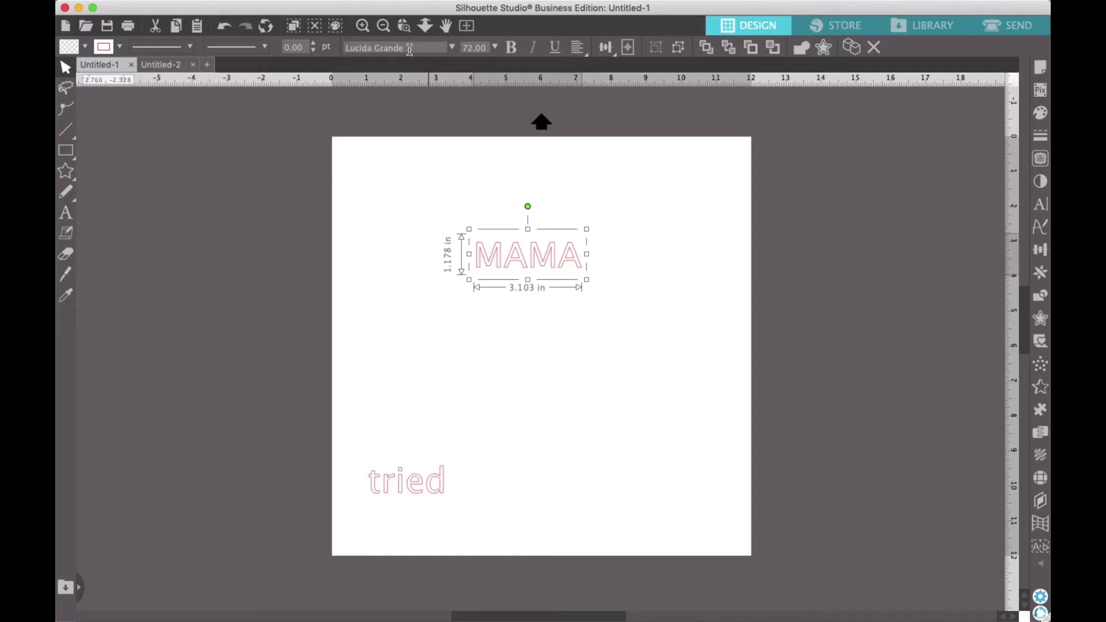
pyautogui.click(356, 49)
pyautogui.moveTo(334, 2)
pyautogui.write('S')
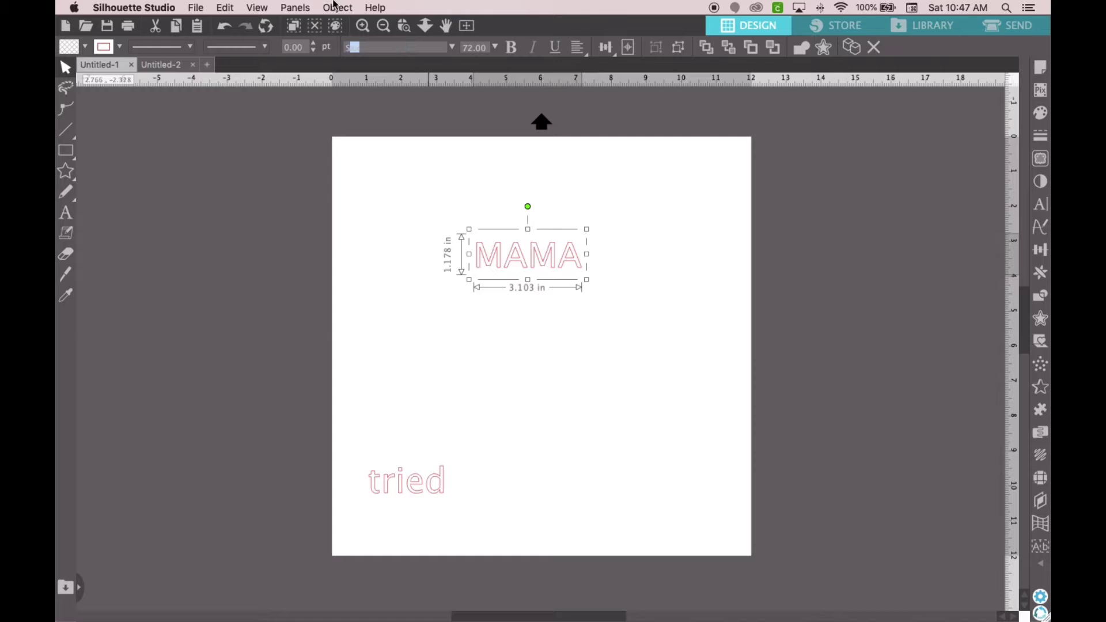
pyautogui.write('uperst')
pyautogui.press('Return')
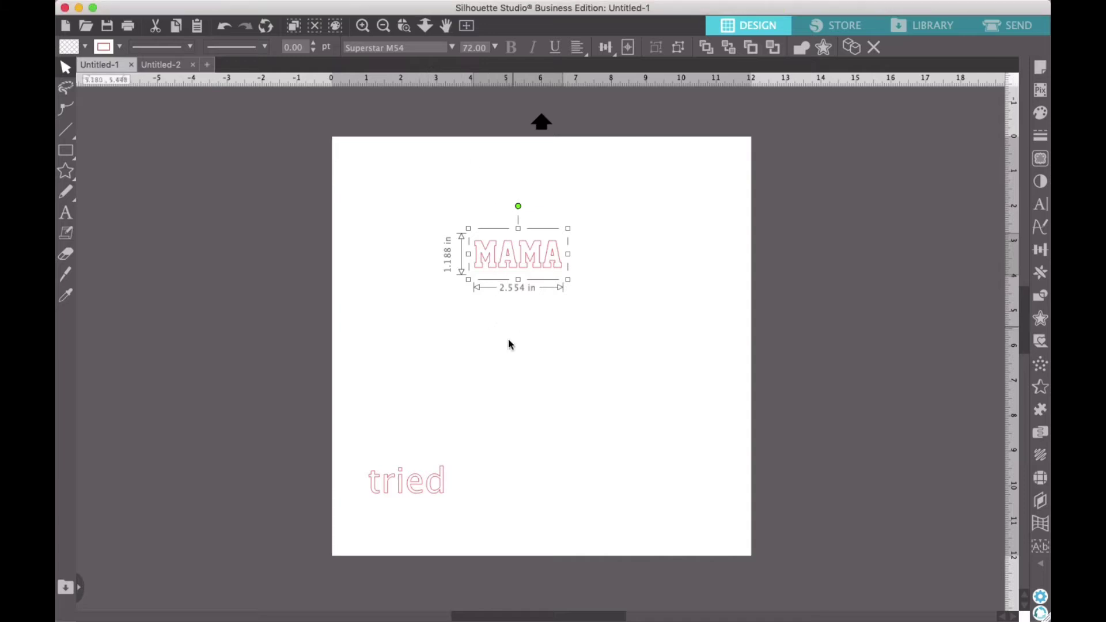
# Step: Change the font of the text "tried" to Hello Fabulous Script
pyautogui.click(412, 482)
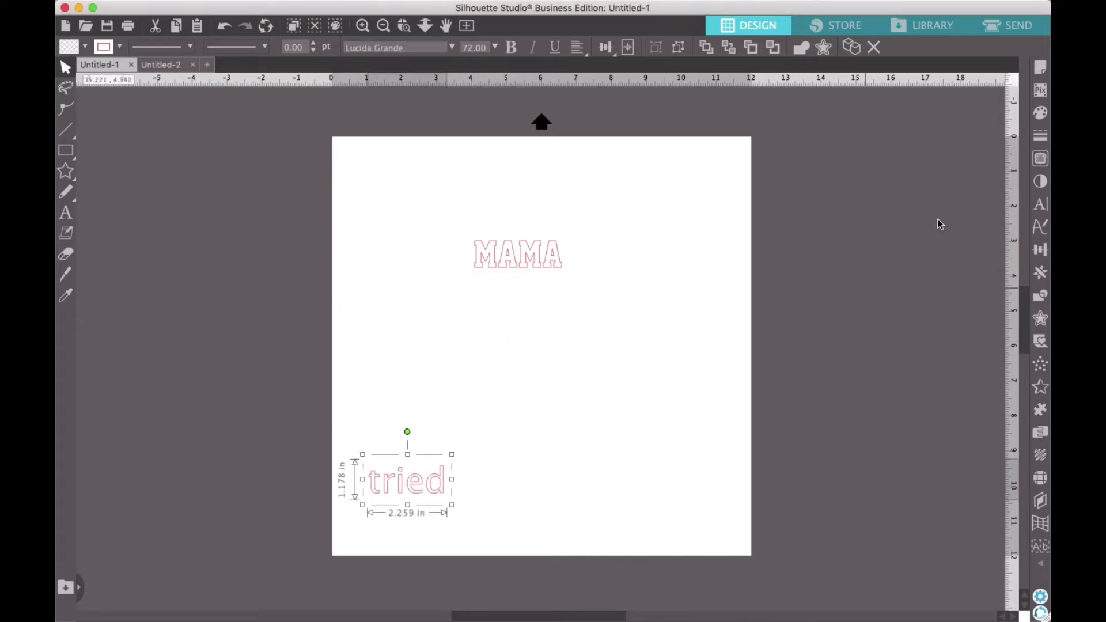
pyautogui.click(1041, 208)
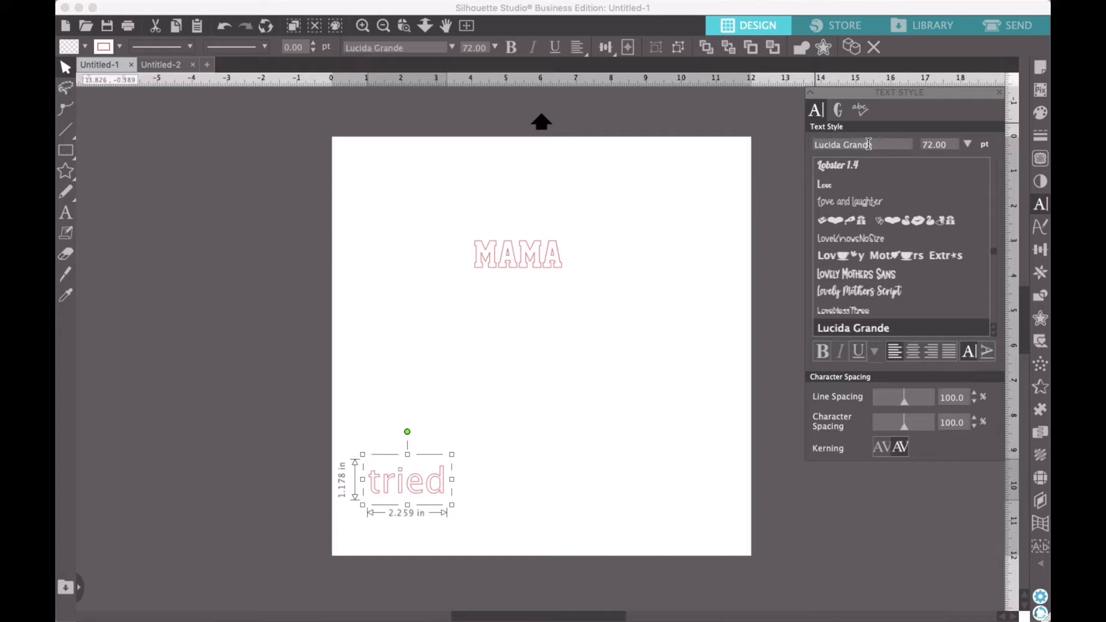
pyautogui.scroll(-4, 843, 257)
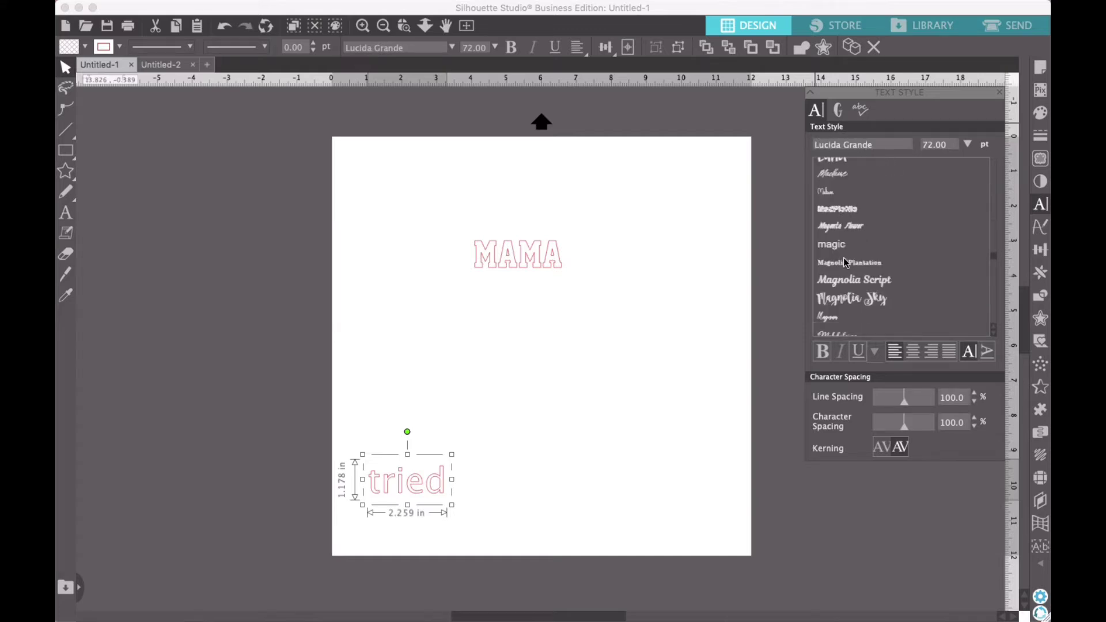
pyautogui.scroll(-3, 843, 257)
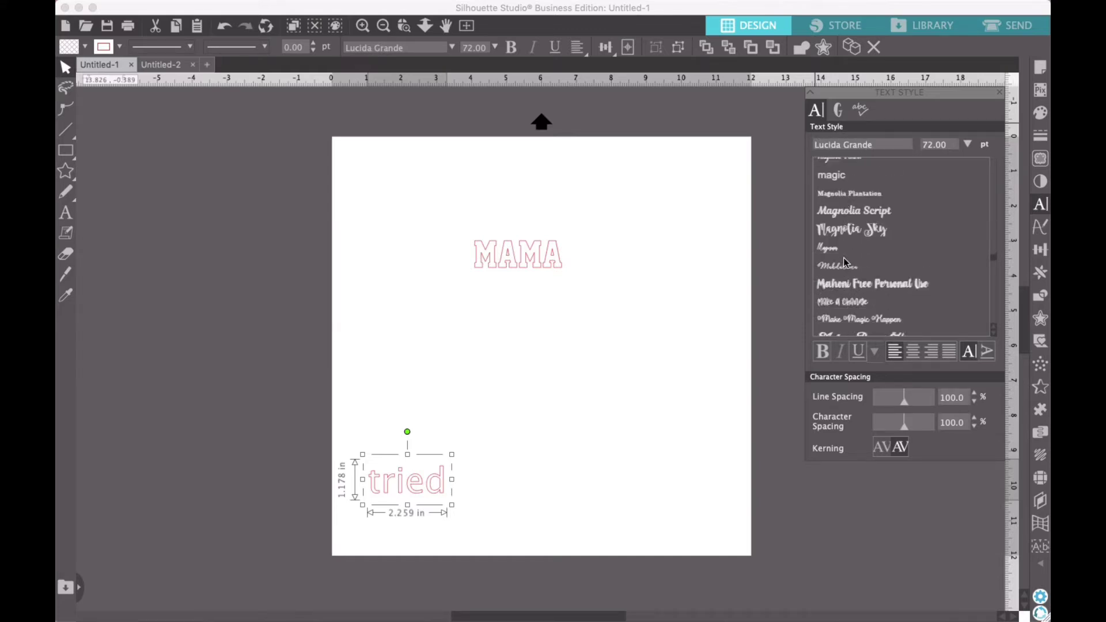
pyautogui.scroll(5, 843, 257)
pyautogui.scroll(6, 843, 258)
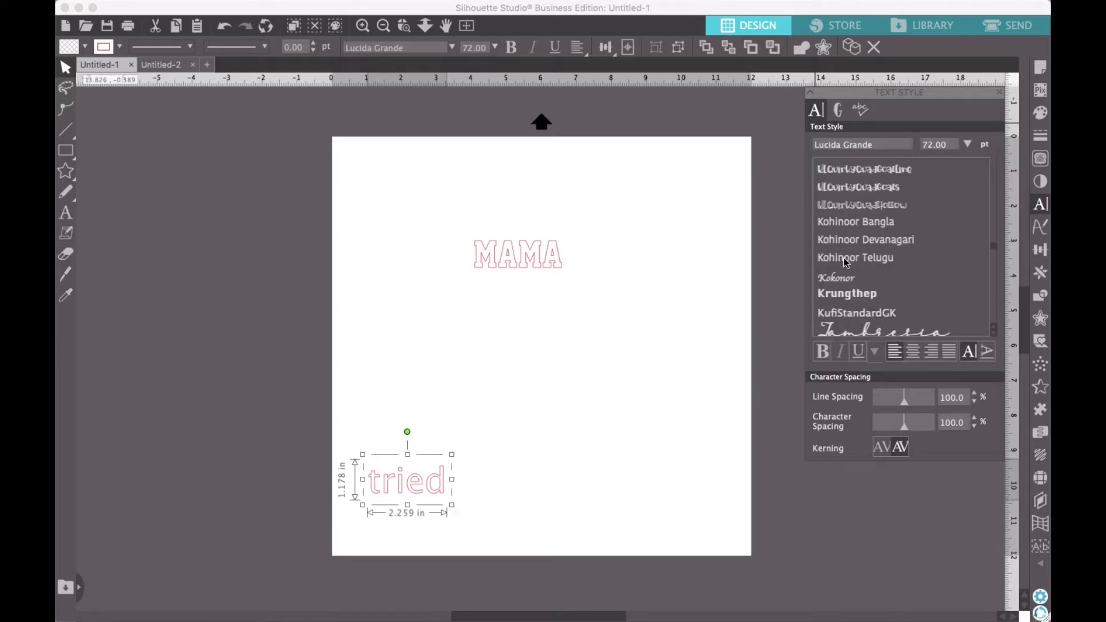
pyautogui.scroll(8, 843, 257)
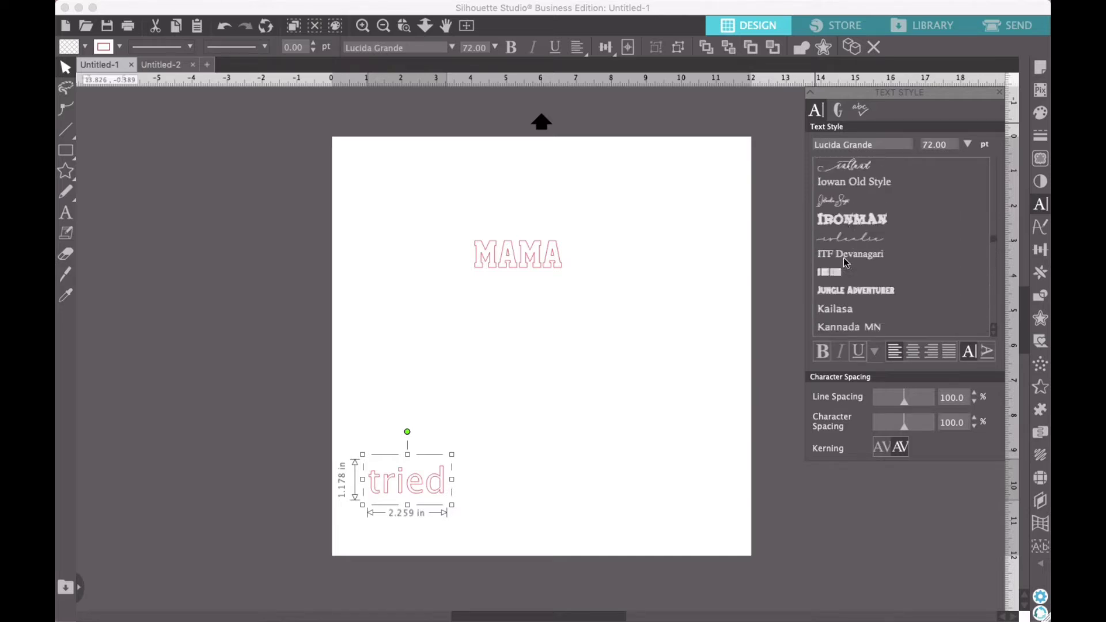
pyautogui.scroll(8, 843, 257)
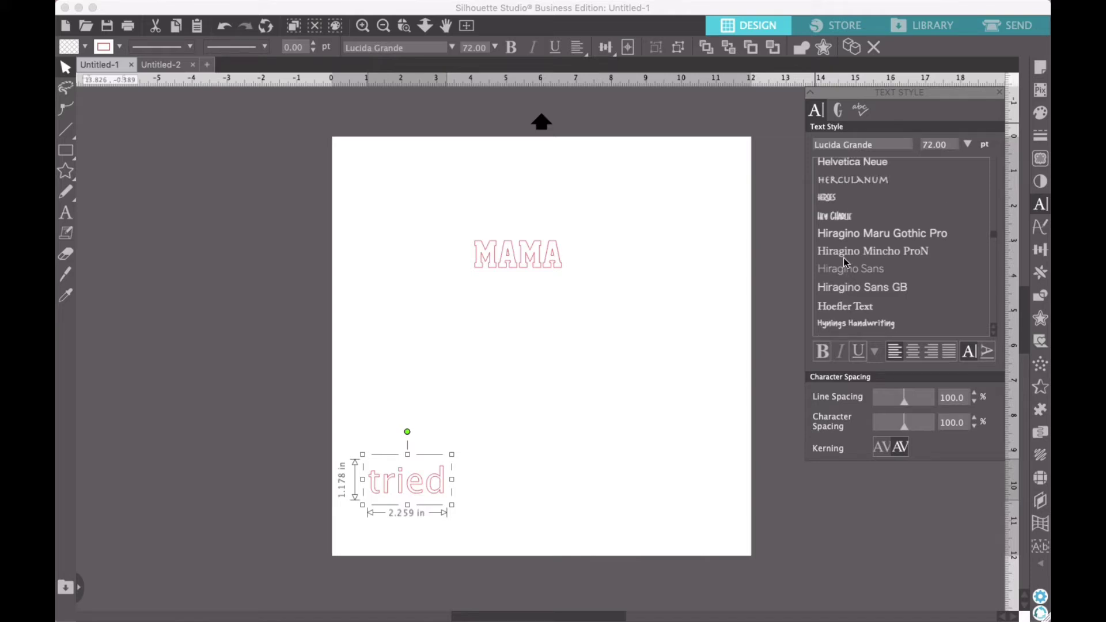
pyautogui.scroll(5, 842, 257)
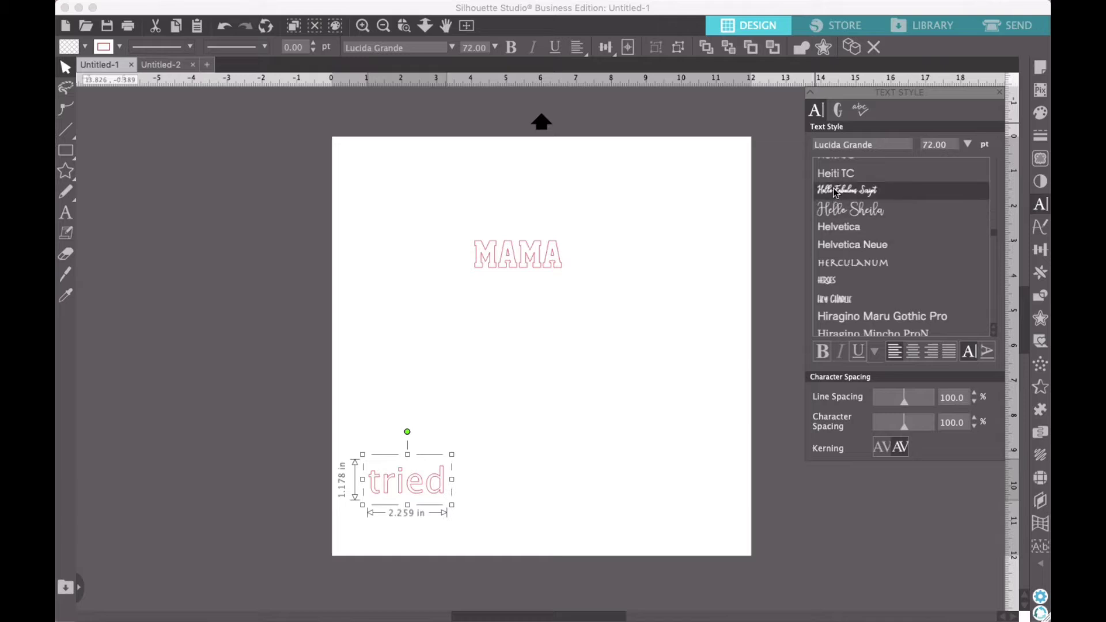
pyautogui.click(833, 188)
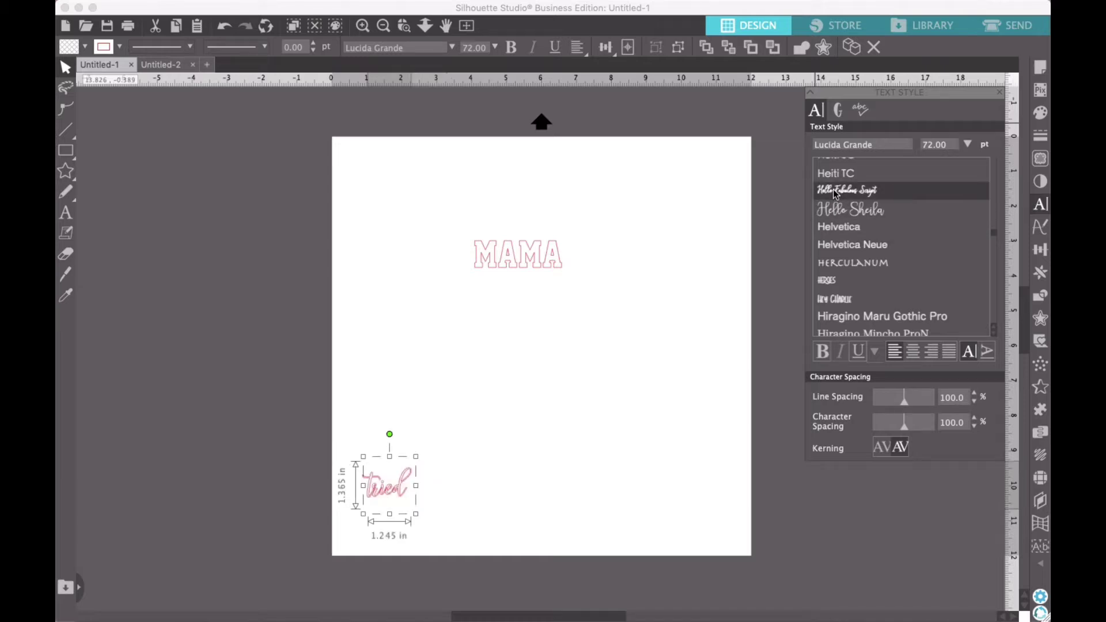
pyautogui.click(1000, 93)
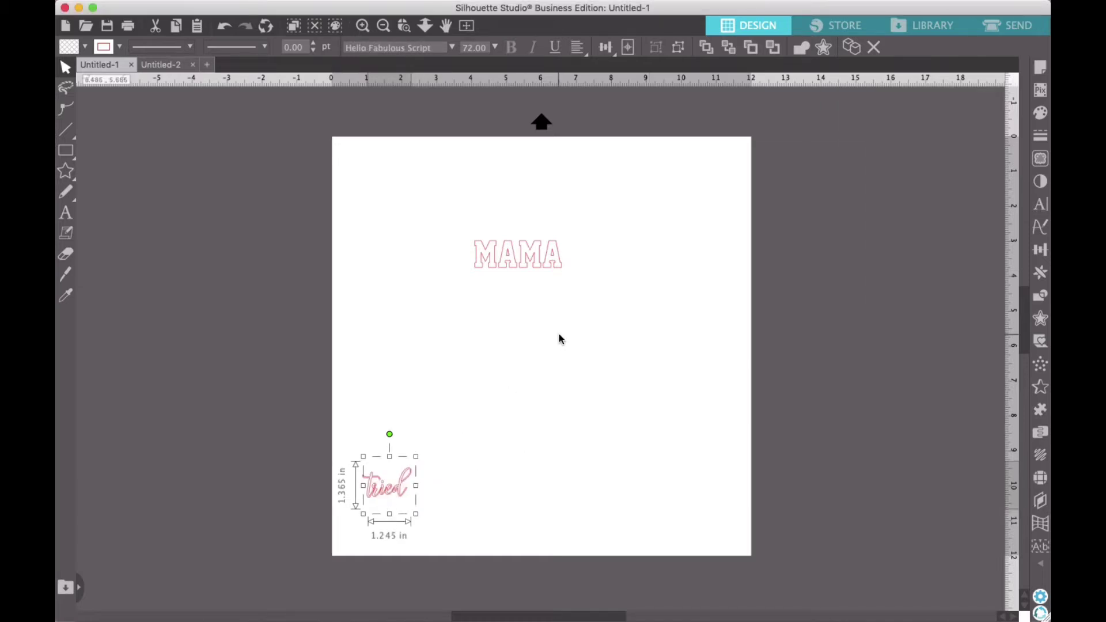
# Step: Weld the MAMA text and group its four letters into one object
pyautogui.click(528, 258)
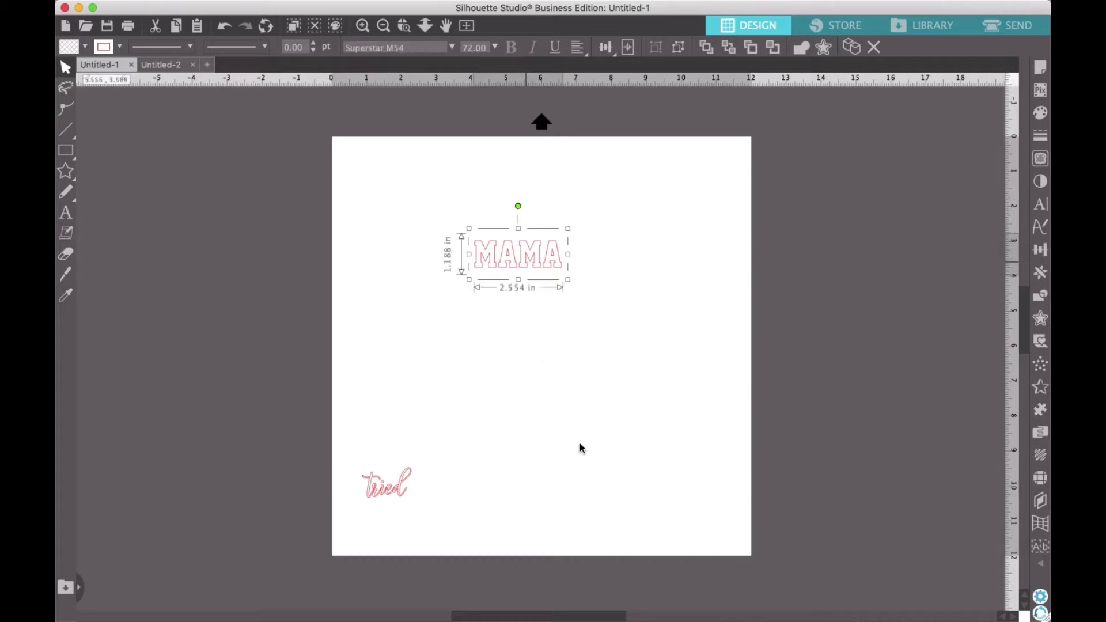
pyautogui.click(564, 380)
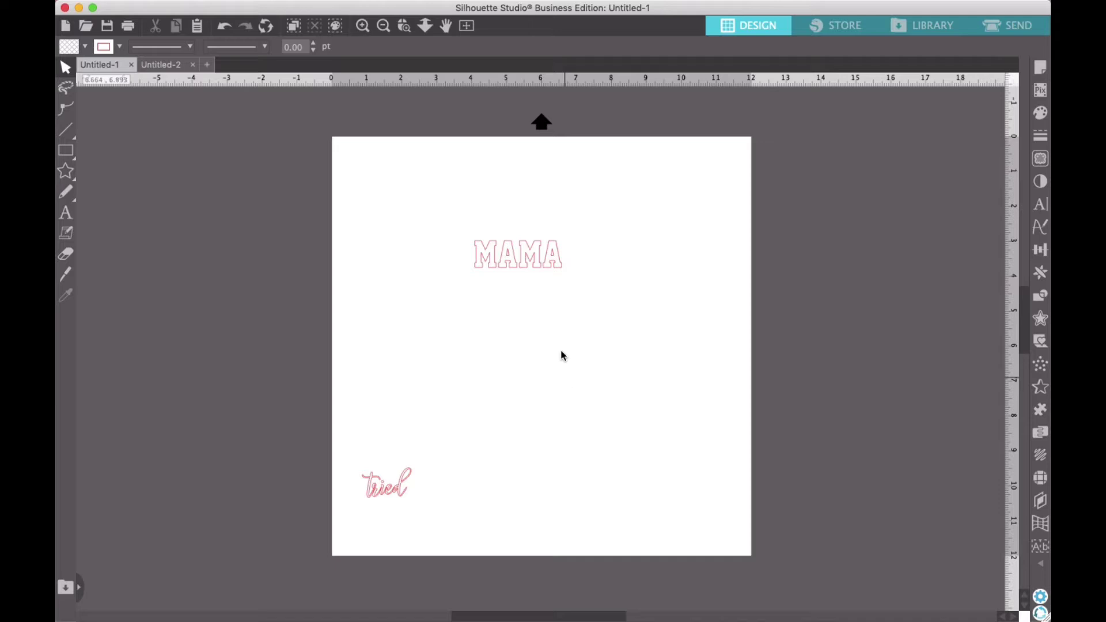
pyautogui.click(538, 259)
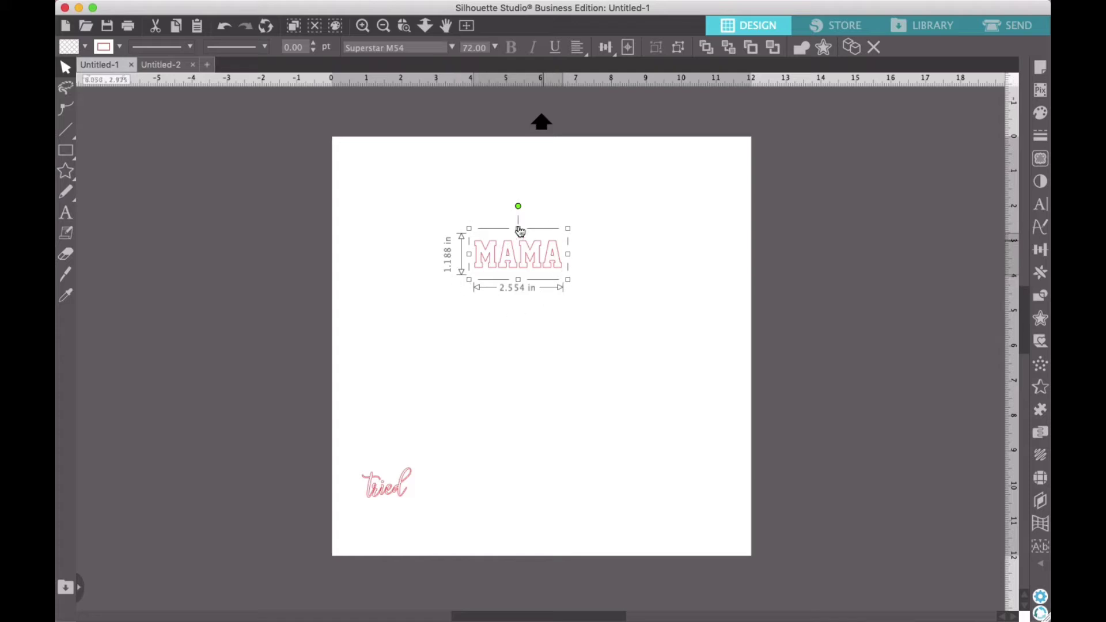
pyautogui.rightClick(494, 269)
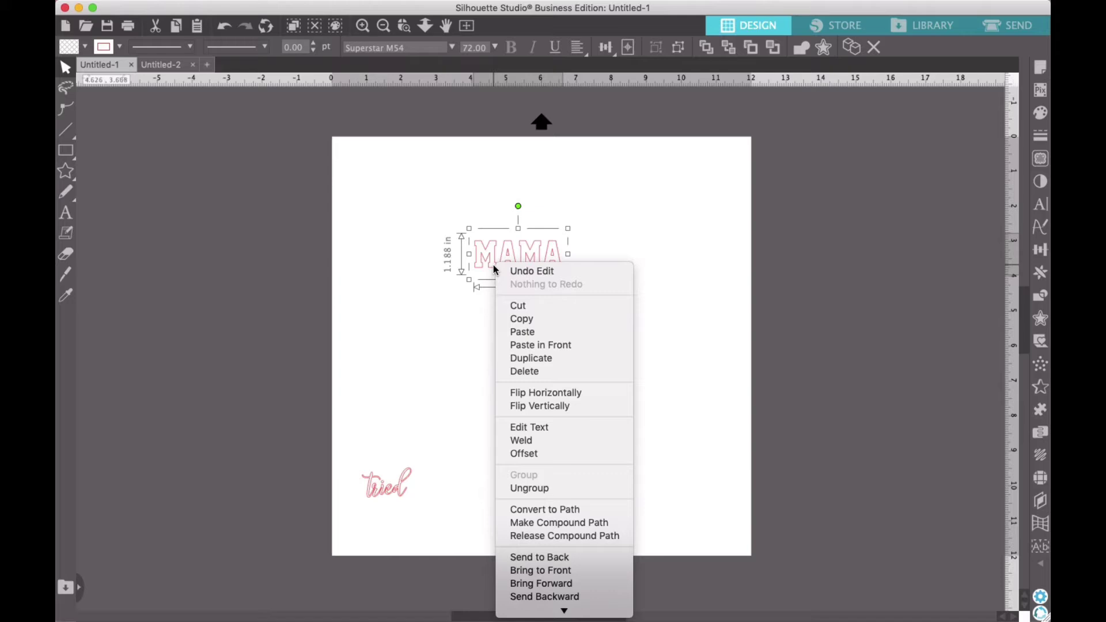
pyautogui.click(528, 442)
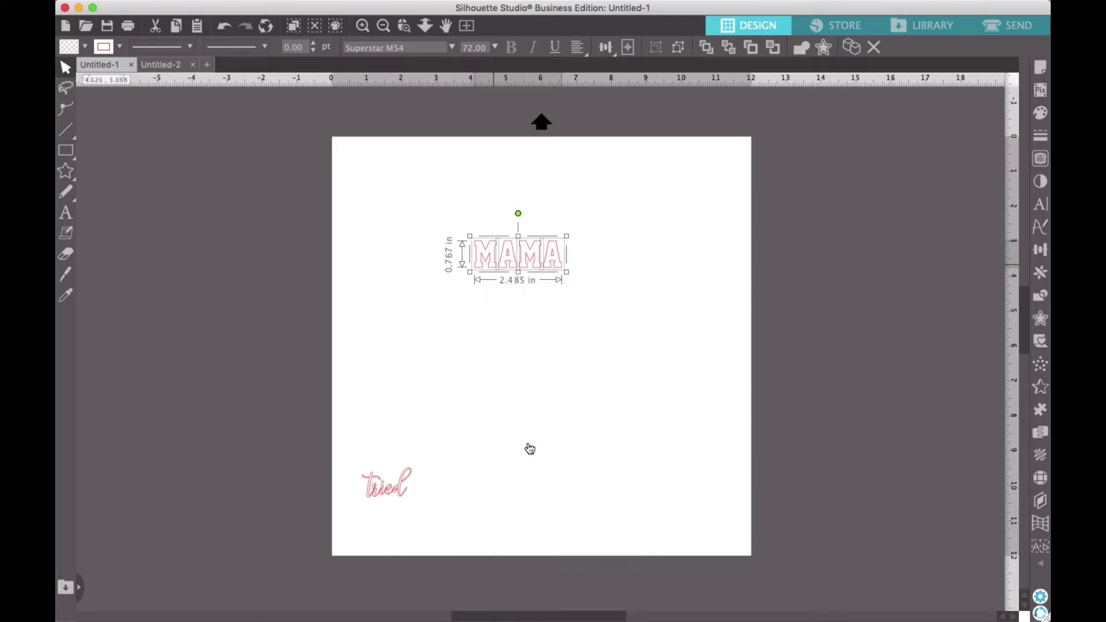
pyautogui.rightClick(504, 265)
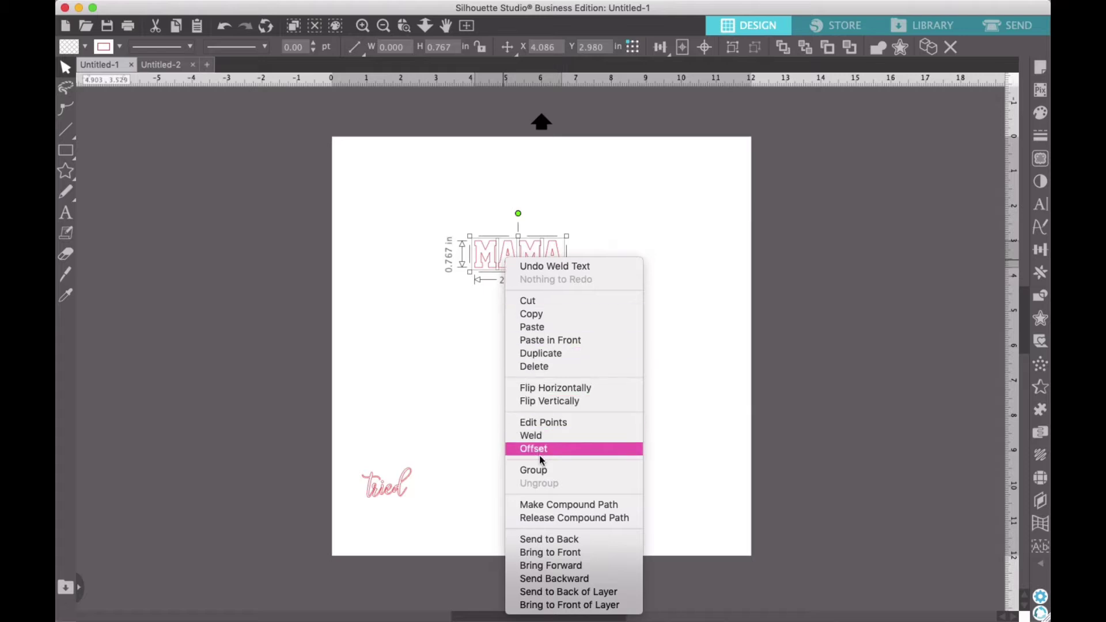
pyautogui.click(542, 470)
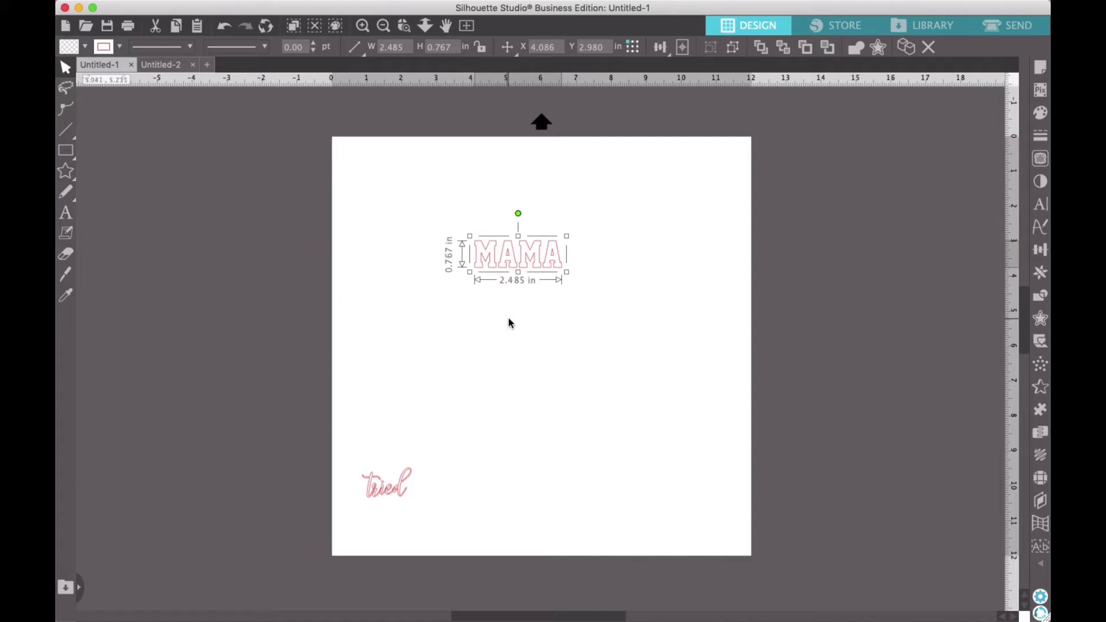
# Step: Enlarge MAMA proportionally to about 9.06 in wide and 2.8 in tall, positioned near the top of the page
pyautogui.moveTo(567, 275); pyautogui.dragTo(629, 327)
pyautogui.moveTo(602, 277); pyautogui.dragTo(555, 236)
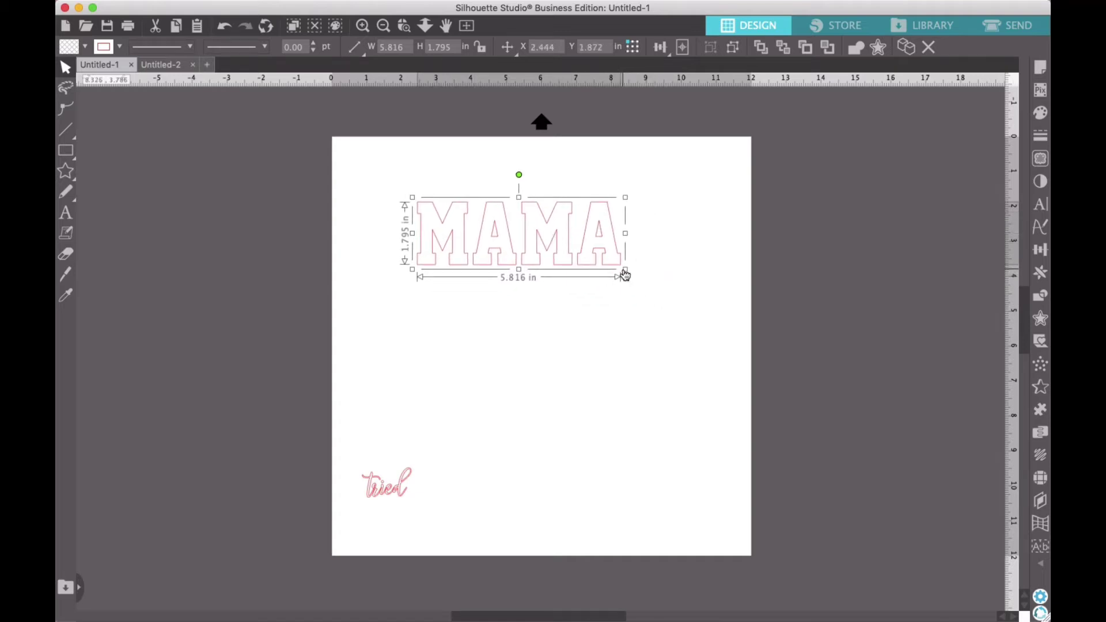
pyautogui.moveTo(624, 267); pyautogui.dragTo(721, 368)
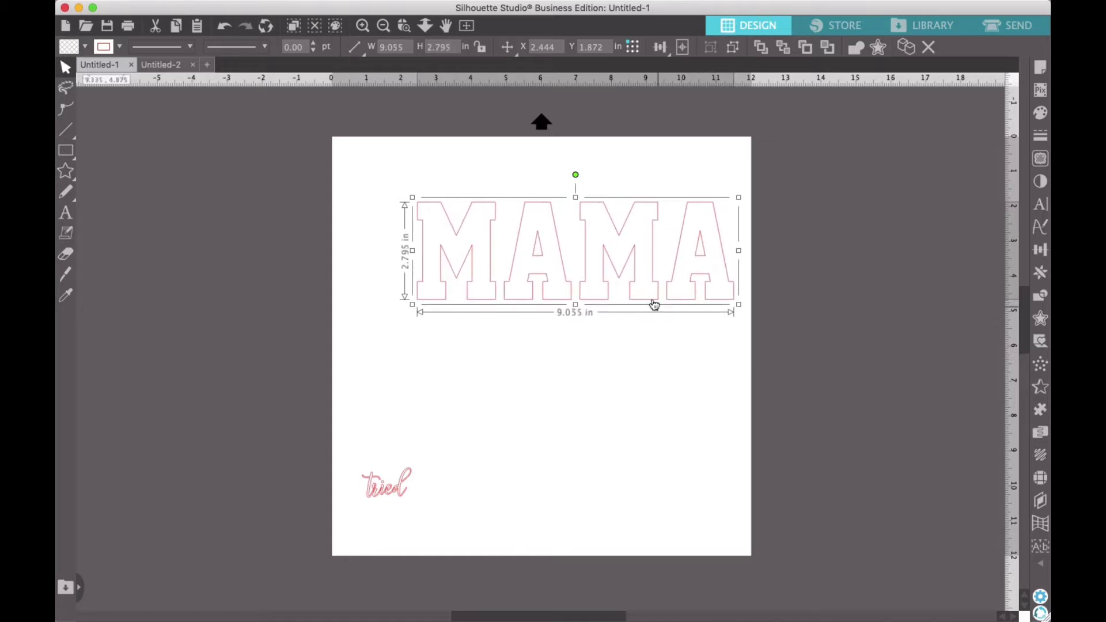
pyautogui.moveTo(647, 288); pyautogui.dragTo(605, 258)
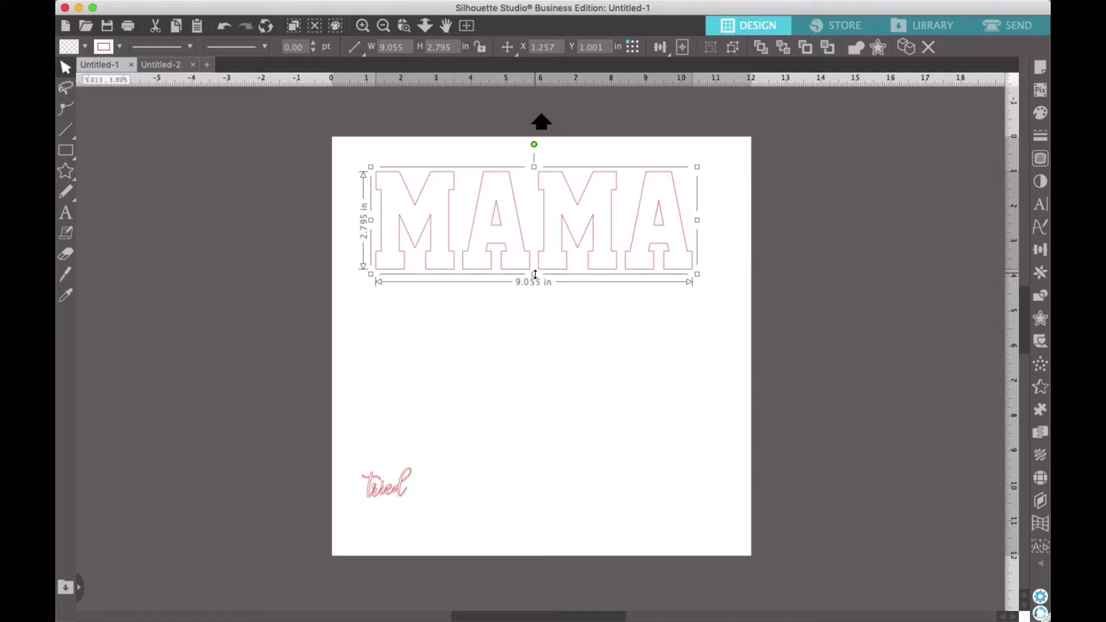
# Step: Stretch MAMA vertically to about 3.33 in tall and move it slightly down and to the right
pyautogui.moveTo(534, 274); pyautogui.dragTo(534, 293)
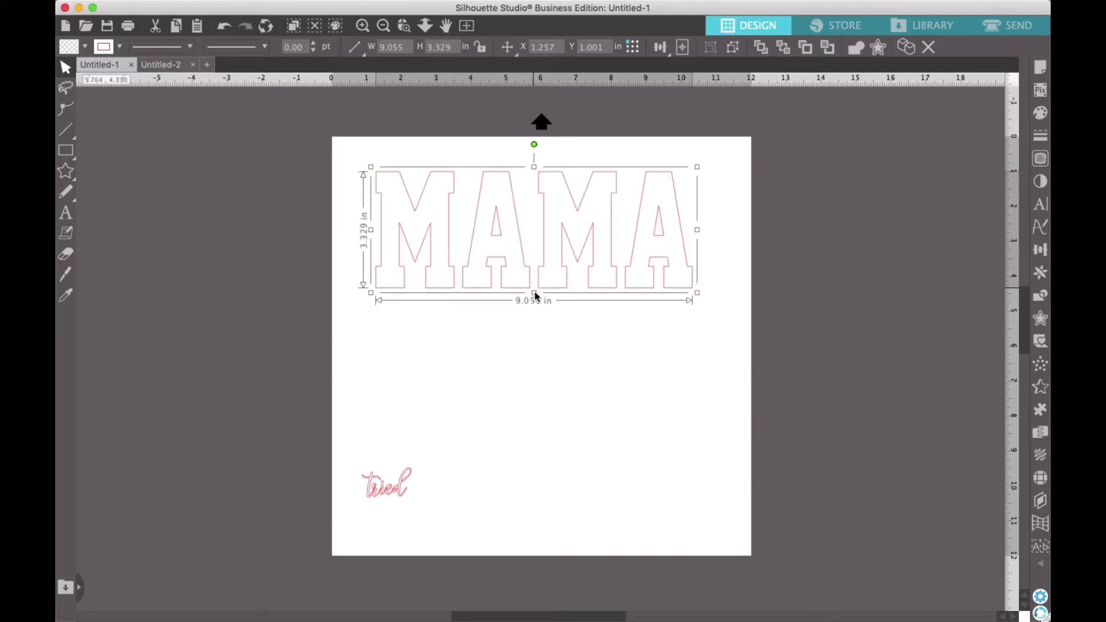
pyautogui.click(567, 364)
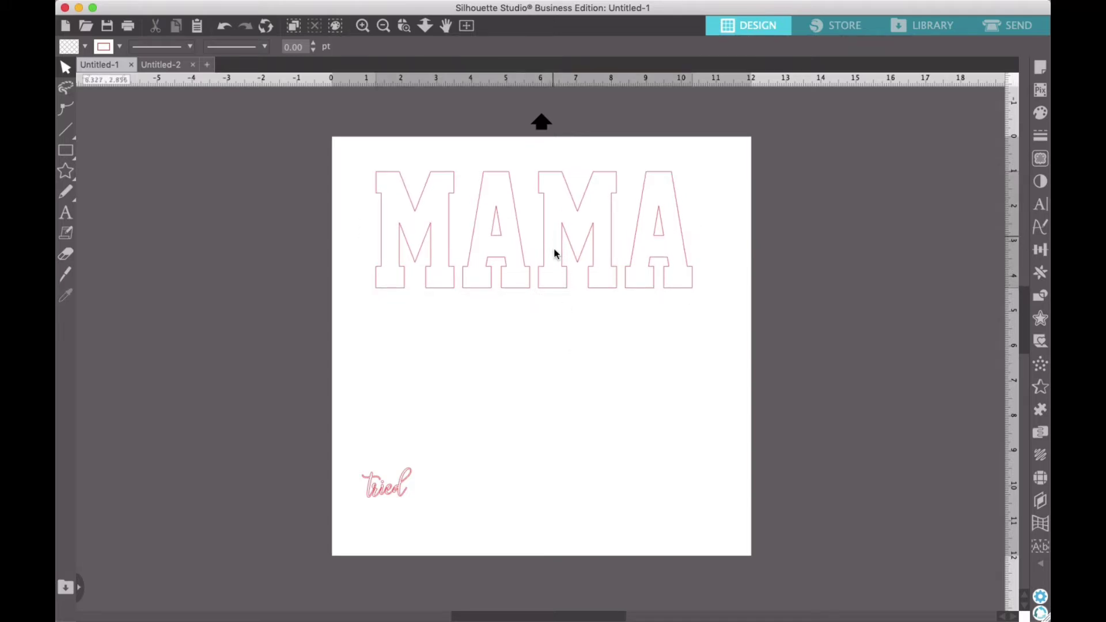
pyautogui.moveTo(554, 249); pyautogui.dragTo(568, 278)
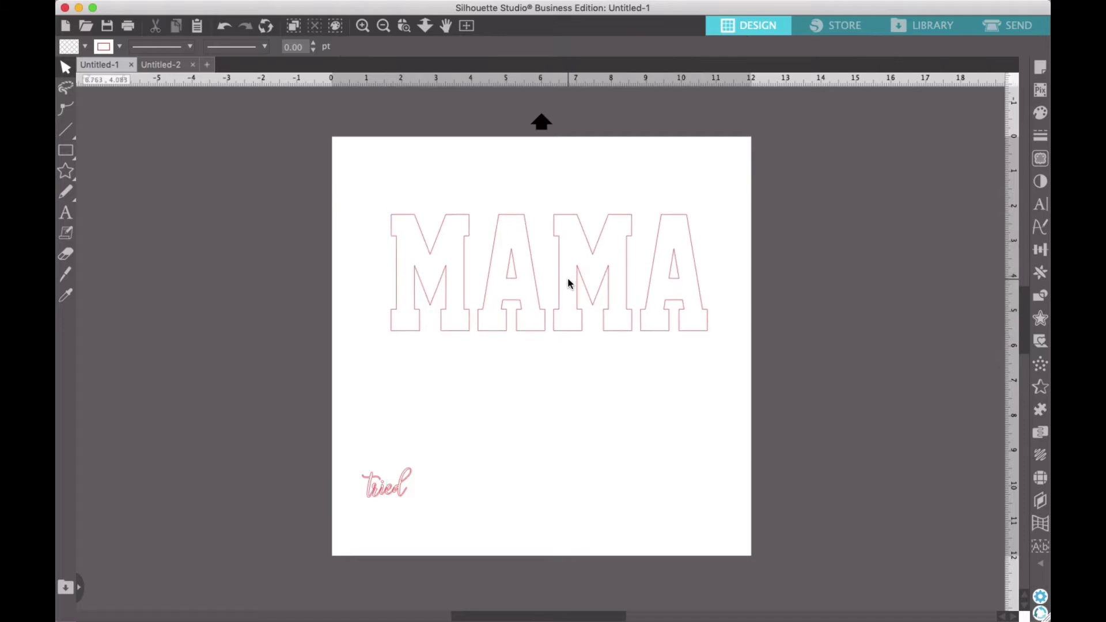
# Step: Weld the script text "tried" and group its pieces into one object
pyautogui.click(401, 494)
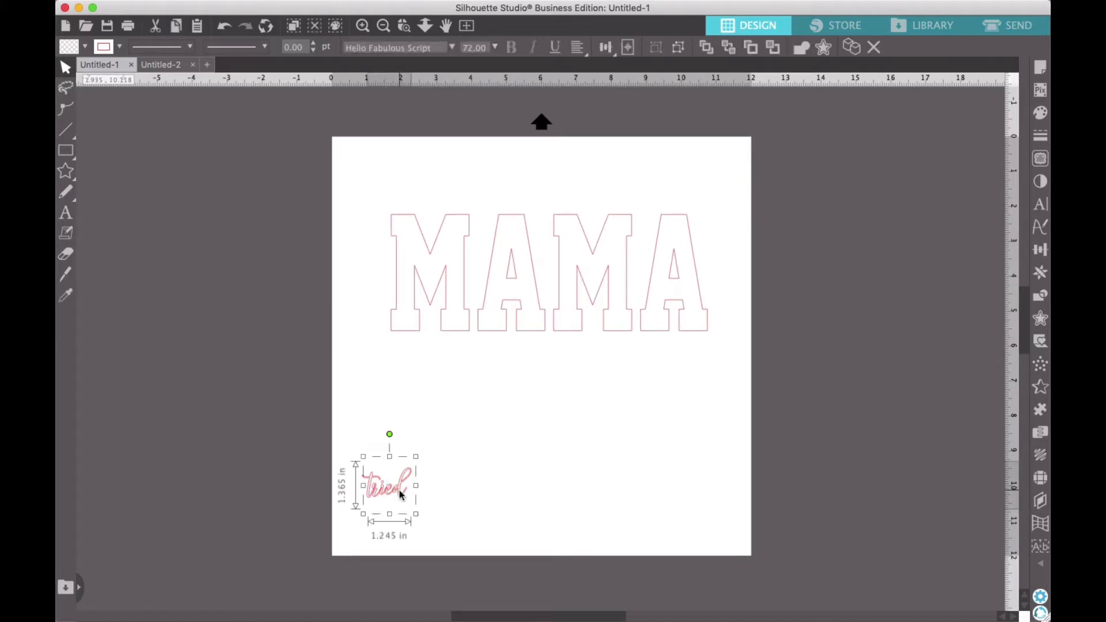
pyautogui.rightClick(401, 494)
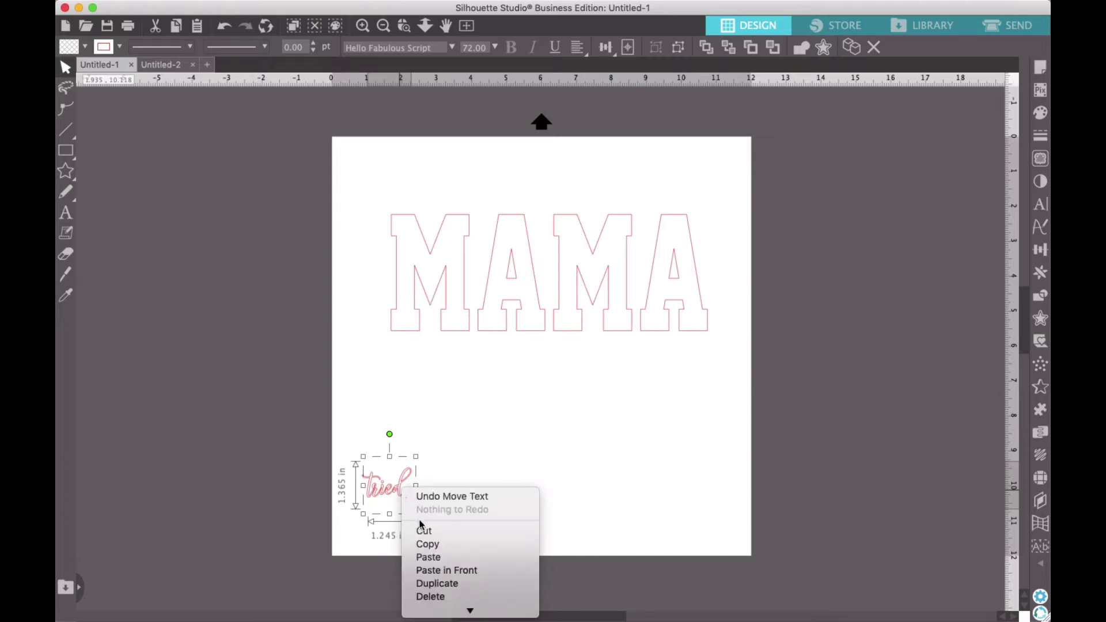
pyautogui.scroll(-5, 419, 524)
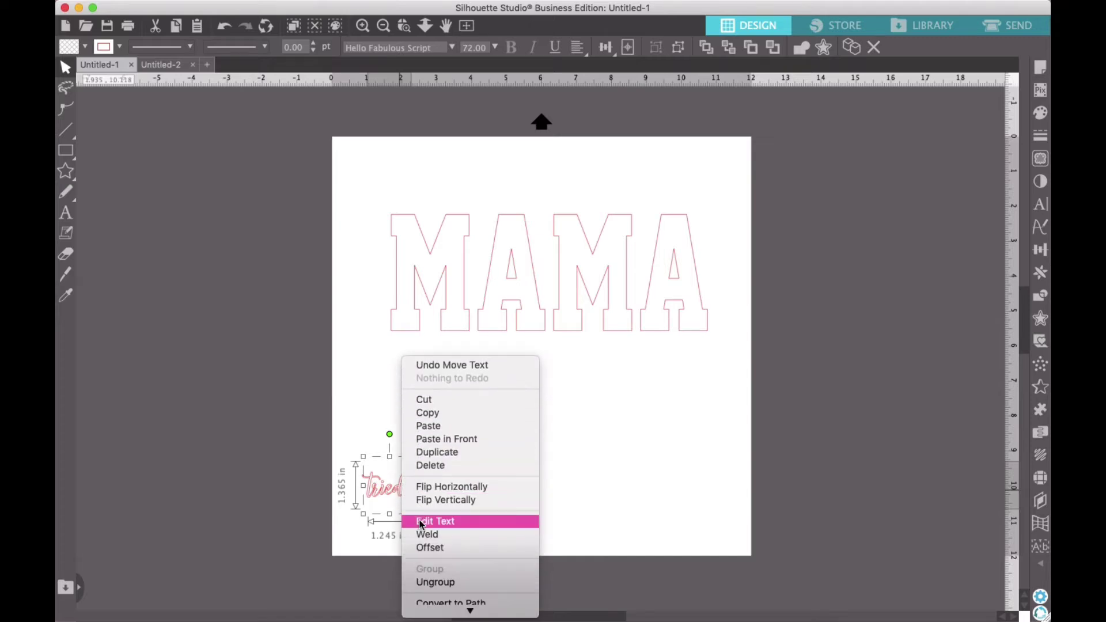
pyautogui.click(420, 533)
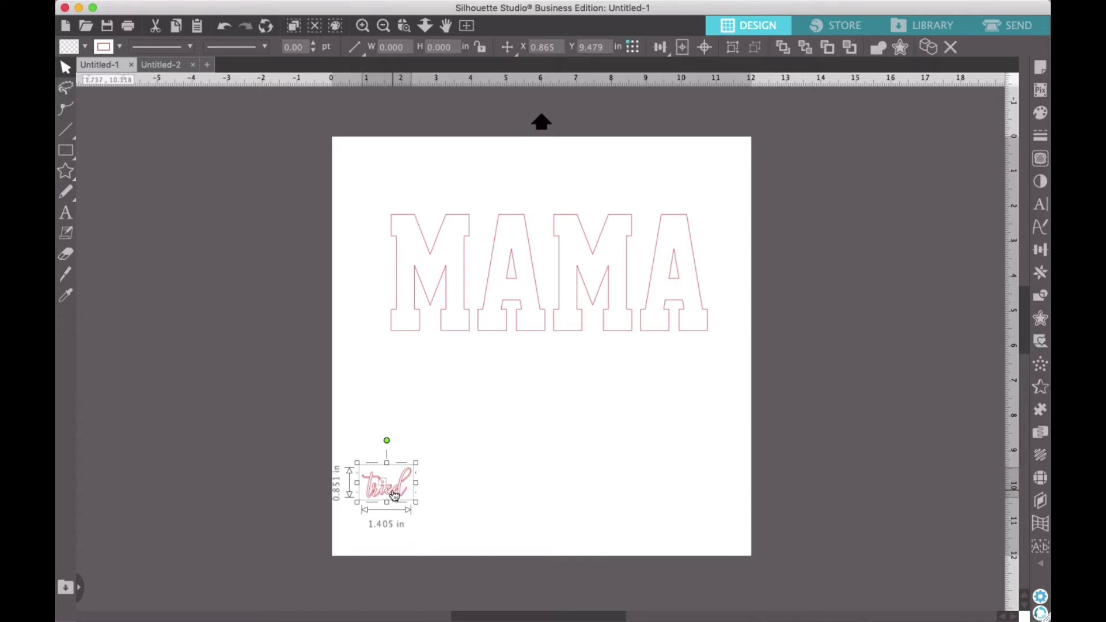
pyautogui.rightClick(394, 493)
pyautogui.scroll(-3, 430, 526)
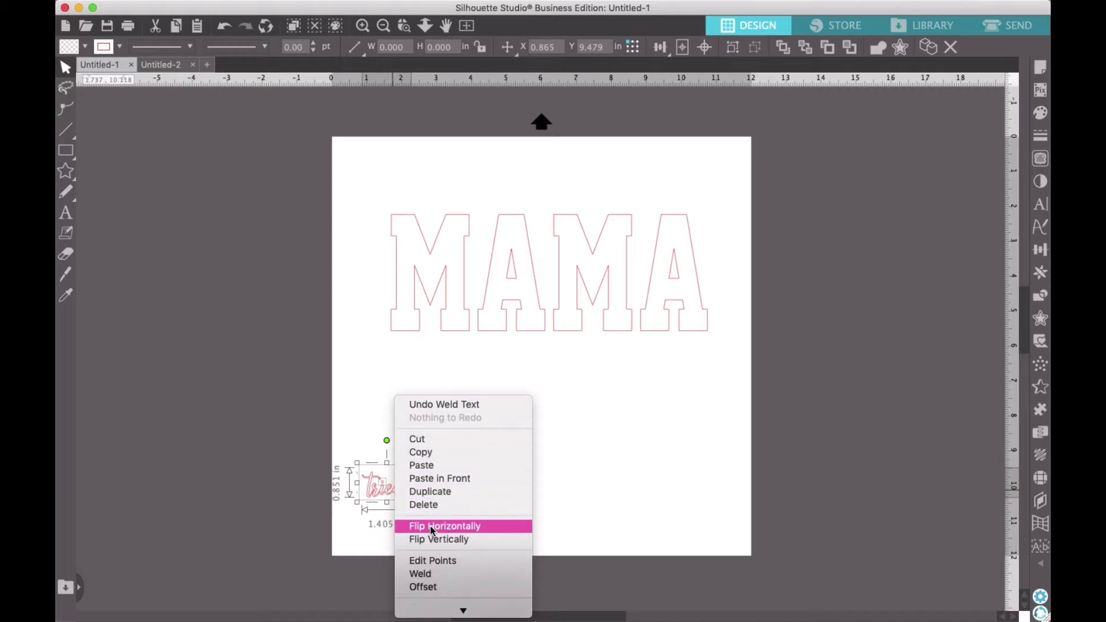
pyautogui.scroll(-3, 430, 557)
pyautogui.scroll(-1, 430, 558)
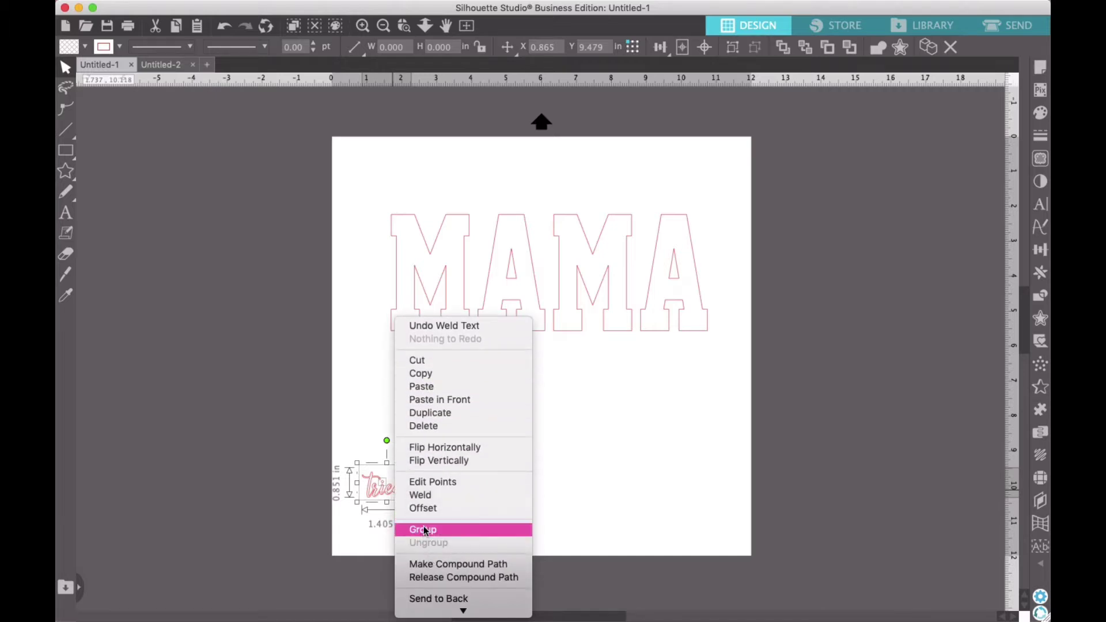
pyautogui.click(423, 527)
# Step: Enlarge "tried" proportionally to about 5.46 in wide and 3.31 in tall, overlapping the lower right part of MAMA
pyautogui.moveTo(402, 491); pyautogui.dragTo(585, 491)
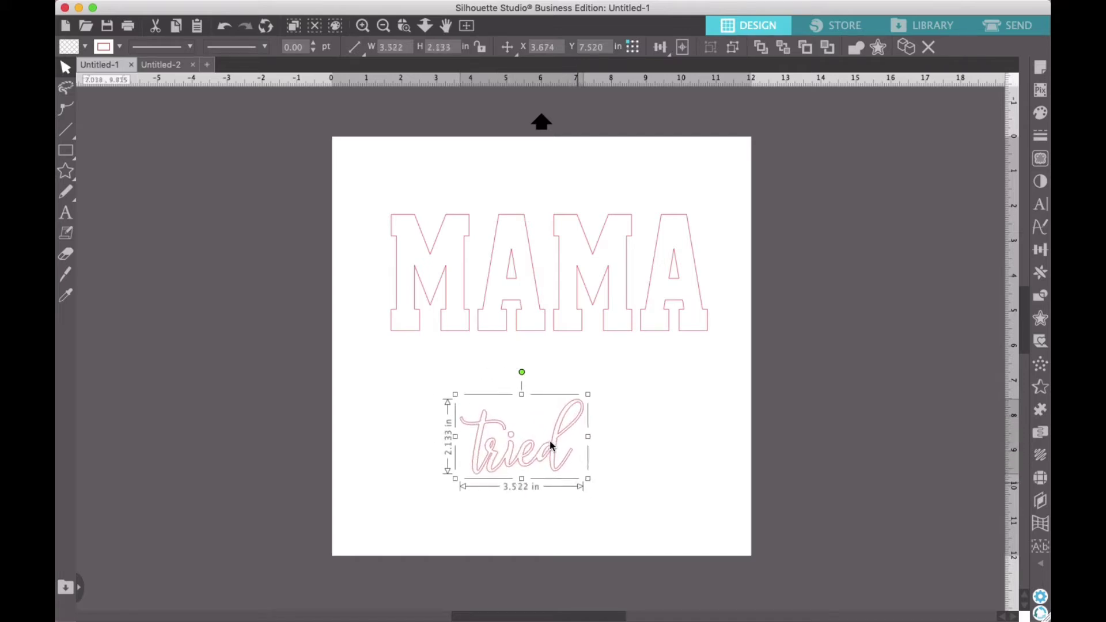
pyautogui.moveTo(560, 446); pyautogui.dragTo(694, 453)
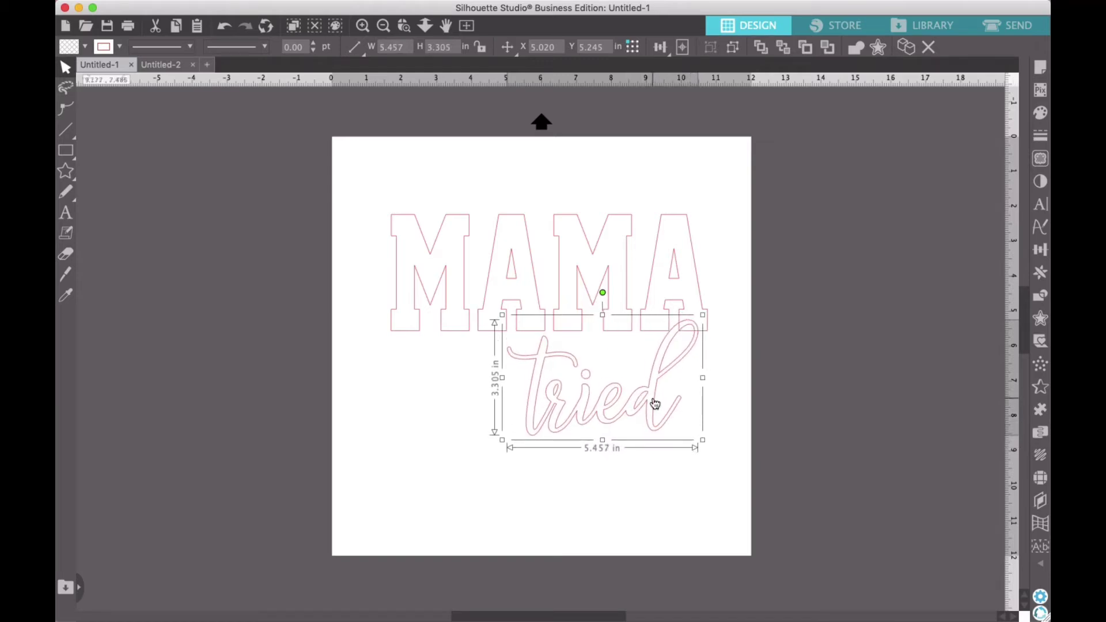
pyautogui.moveTo(651, 396); pyautogui.dragTo(661, 373)
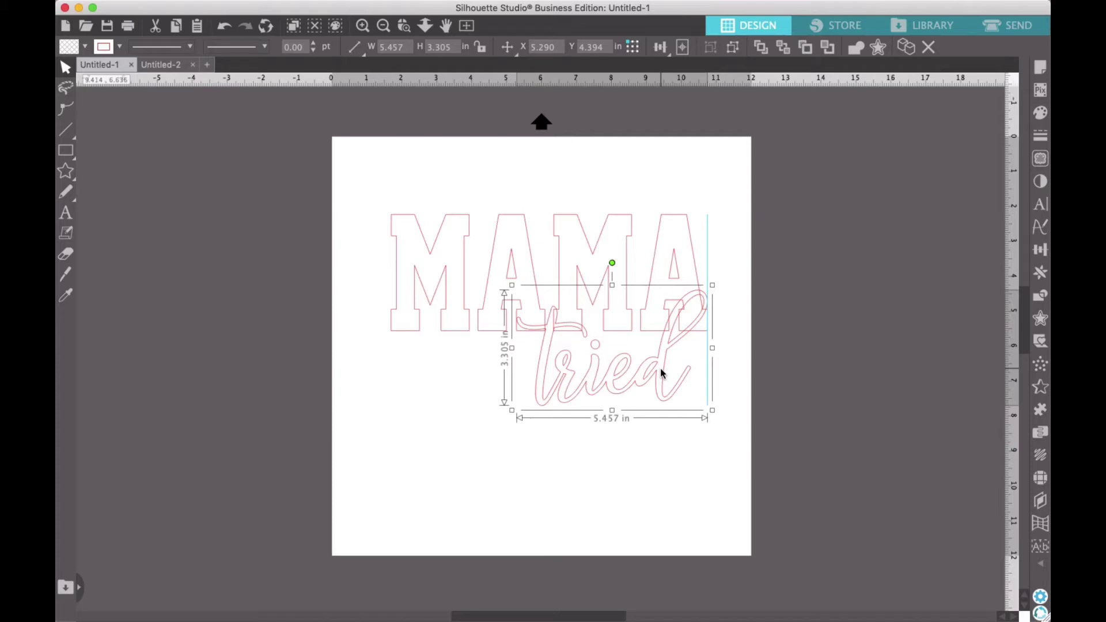
pyautogui.moveTo(661, 373); pyautogui.dragTo(663, 355)
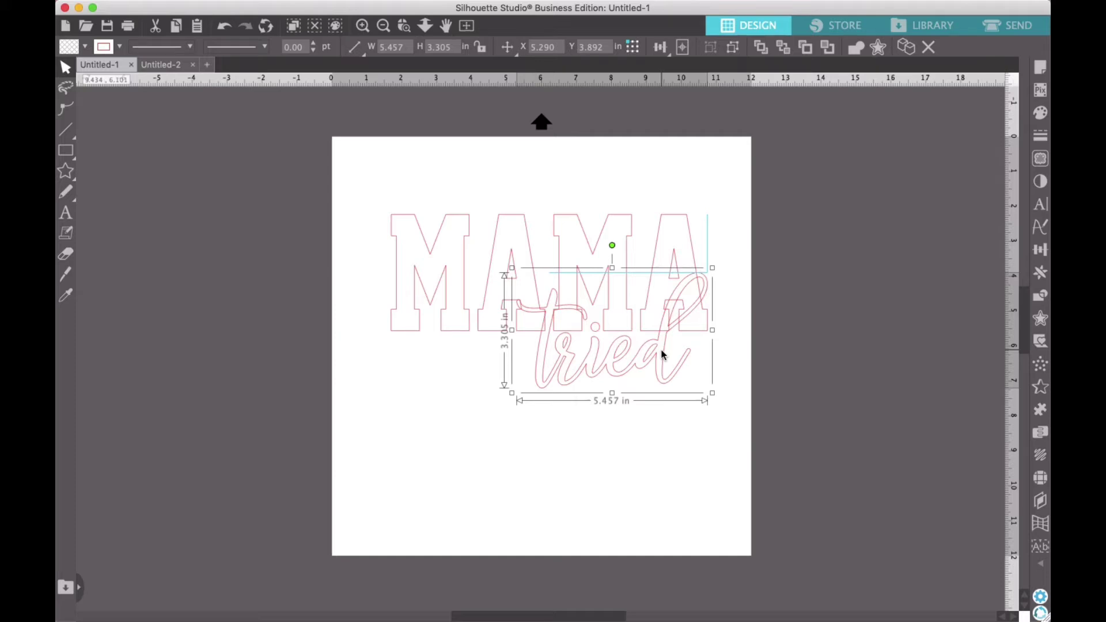
pyautogui.moveTo(662, 355); pyautogui.dragTo(661, 351)
# Step: Enlarge "tried" to about 6.19 in wide and 3.75 in tall, and align its right edge with MAMA's right edge
pyautogui.moveTo(712, 394); pyautogui.dragTo(735, 412)
pyautogui.moveTo(679, 368); pyautogui.dragTo(653, 368)
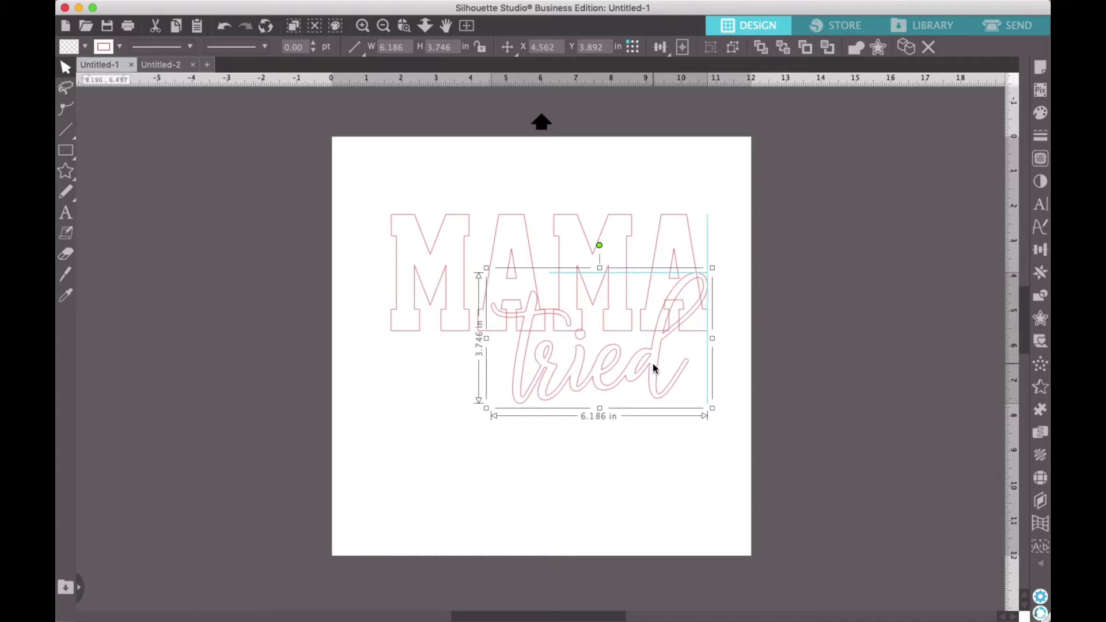
pyautogui.moveTo(653, 368); pyautogui.dragTo(654, 368)
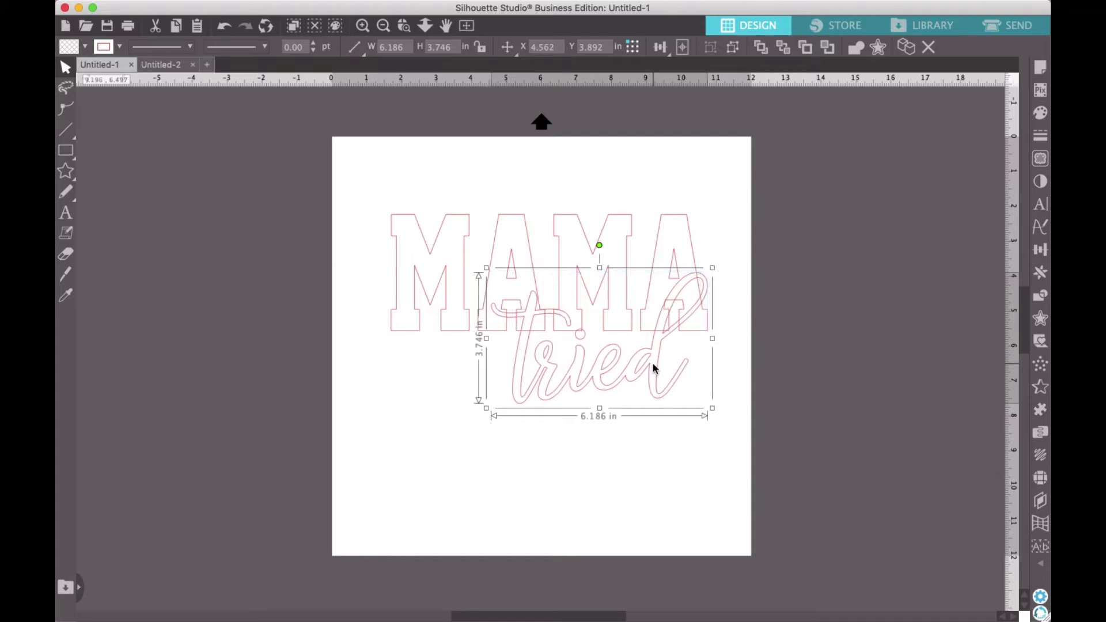
pyautogui.click(643, 465)
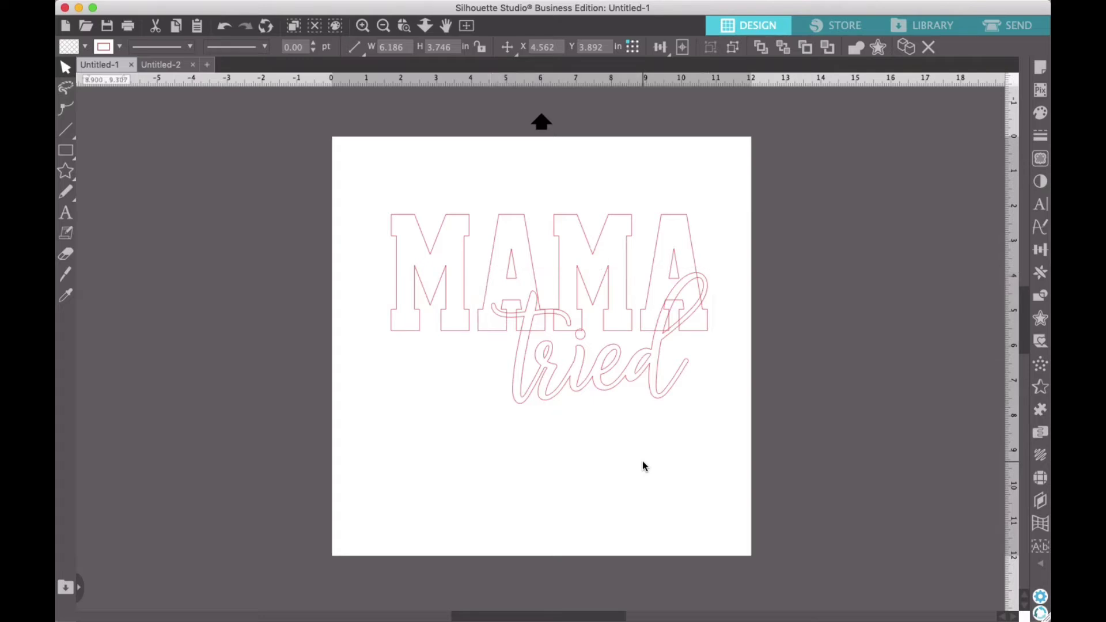
# Step: Duplicate MAMA, place the copy off the page to the left, and fill it black
pyautogui.click(397, 277)
pyautogui.rightClick(397, 277)
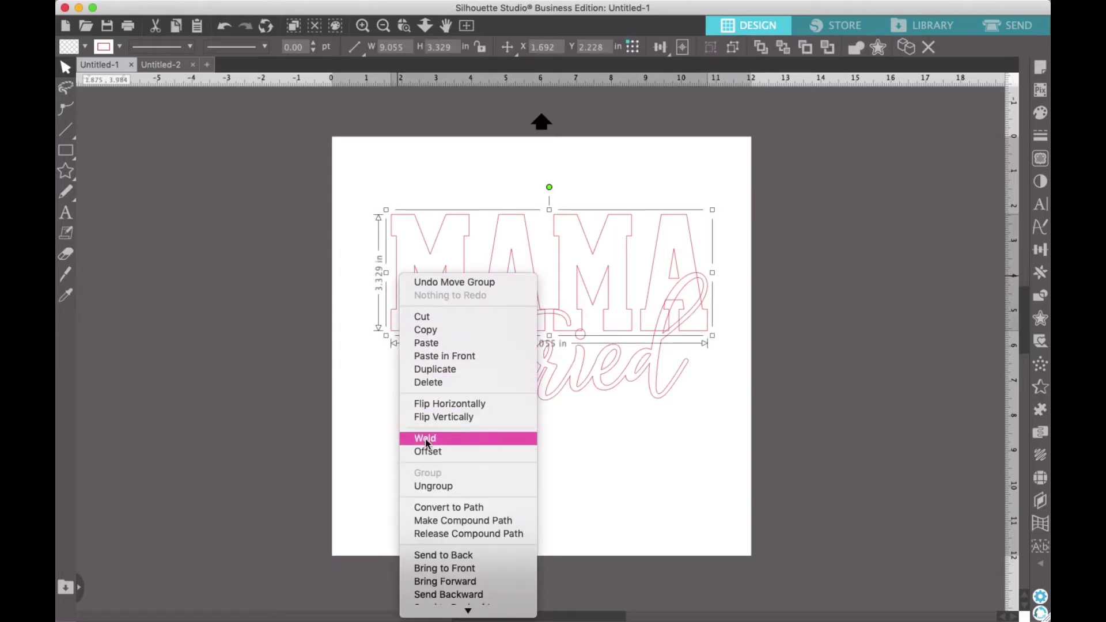
pyautogui.click(432, 369)
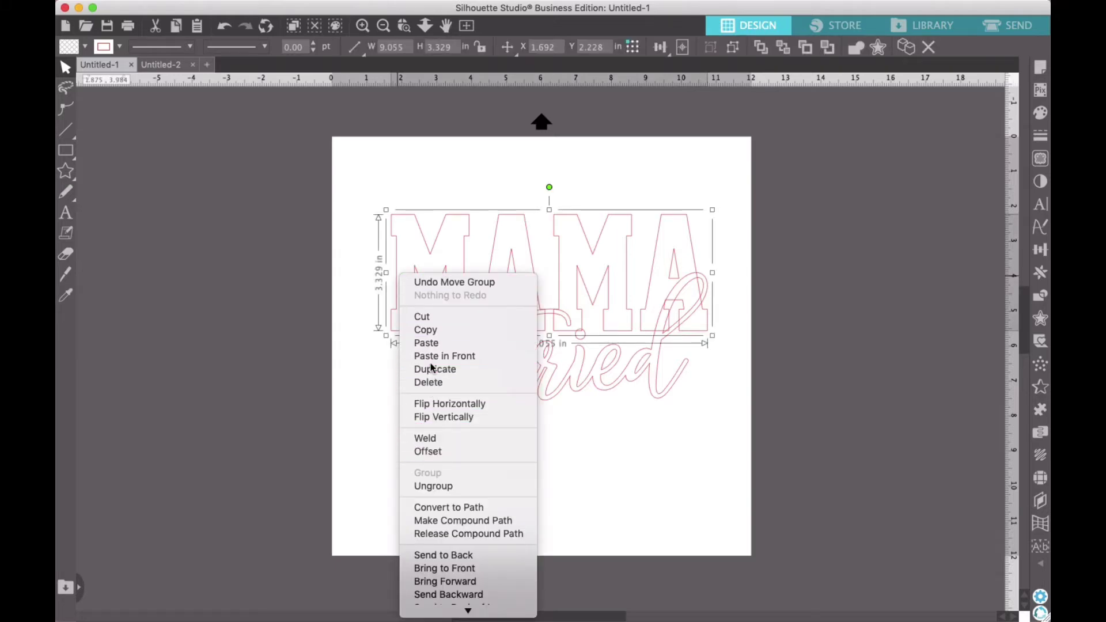
pyautogui.moveTo(701, 249); pyautogui.dragTo(296, 184)
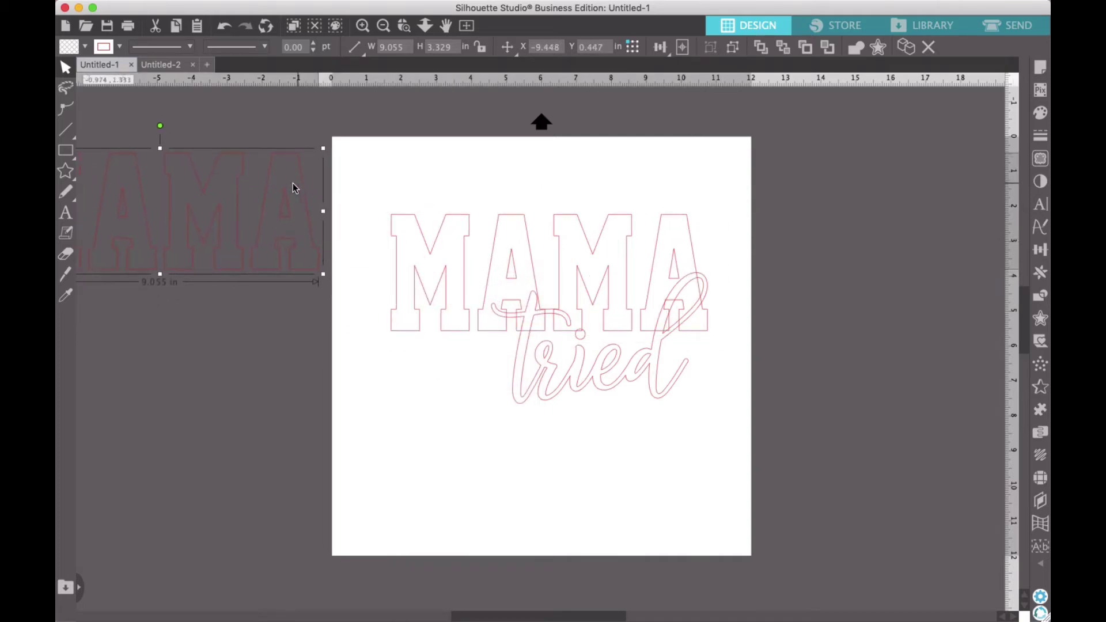
pyautogui.click(85, 47)
pyautogui.click(69, 69)
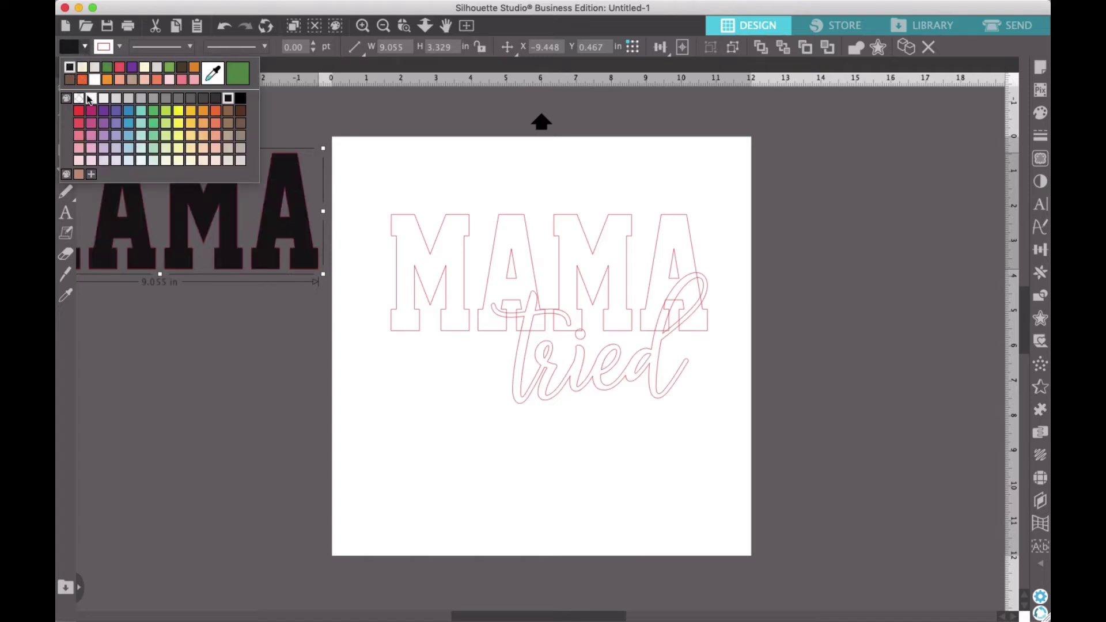
pyautogui.click(227, 399)
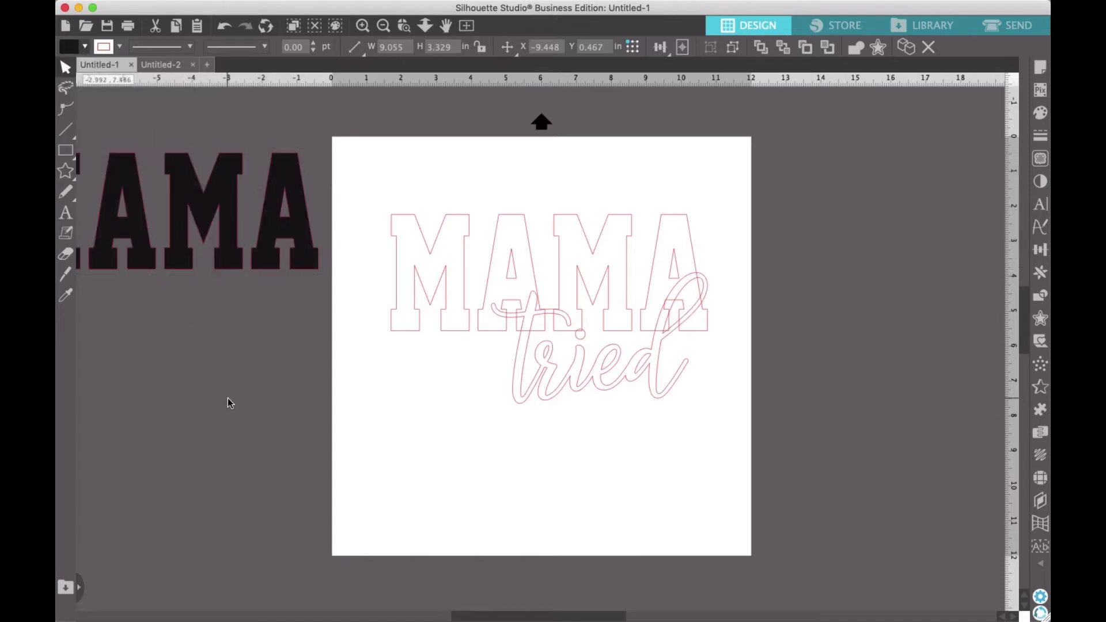
# Step: Duplicate "tried", place the copy off the page below the black MAMA, and fill it black
pyautogui.click(547, 391)
pyautogui.rightClick(547, 391)
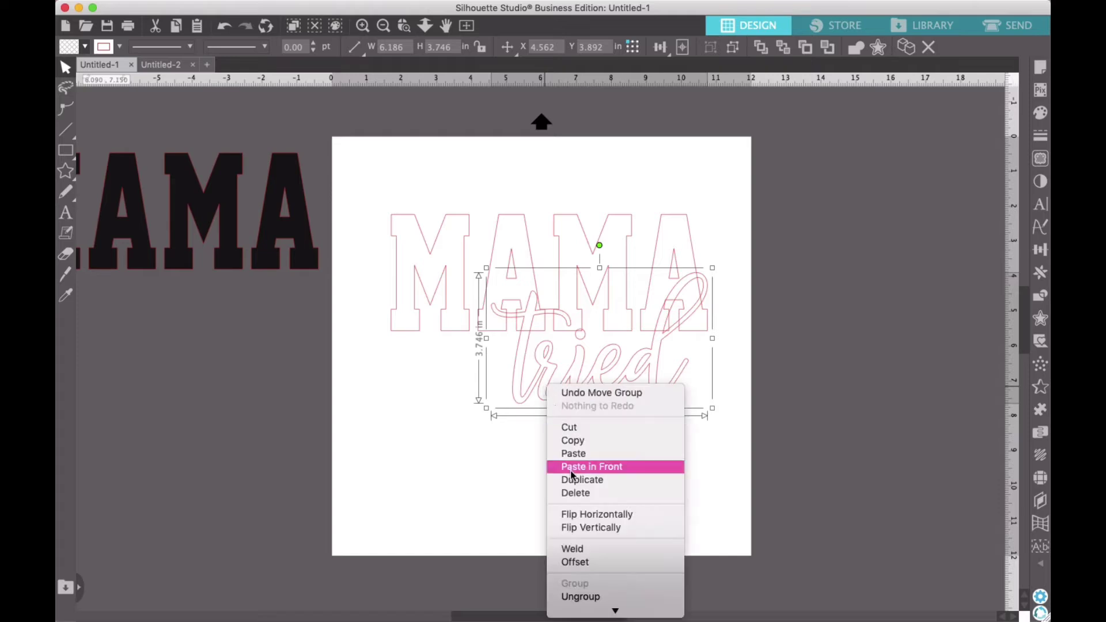
pyautogui.scroll(-5, 570, 471)
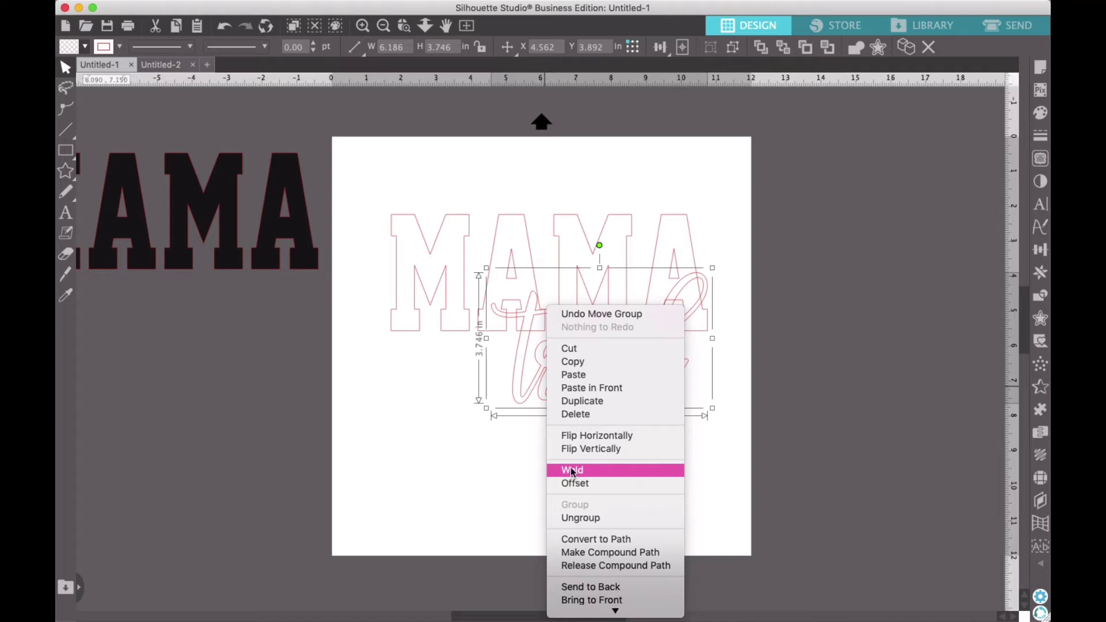
pyautogui.click(579, 403)
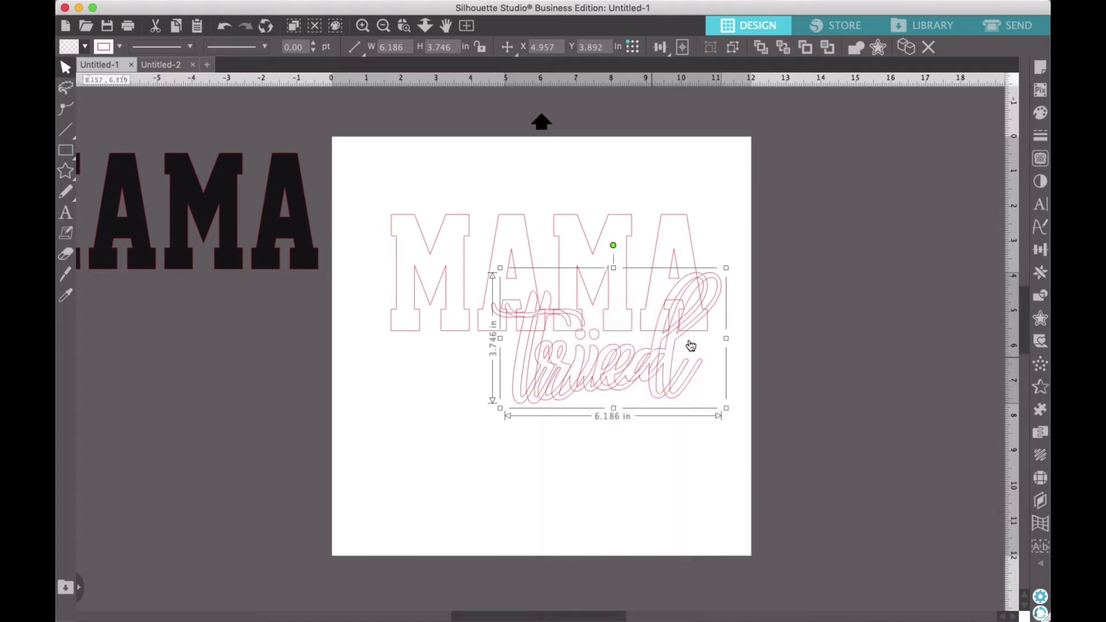
pyautogui.moveTo(693, 385); pyautogui.dragTo(278, 376)
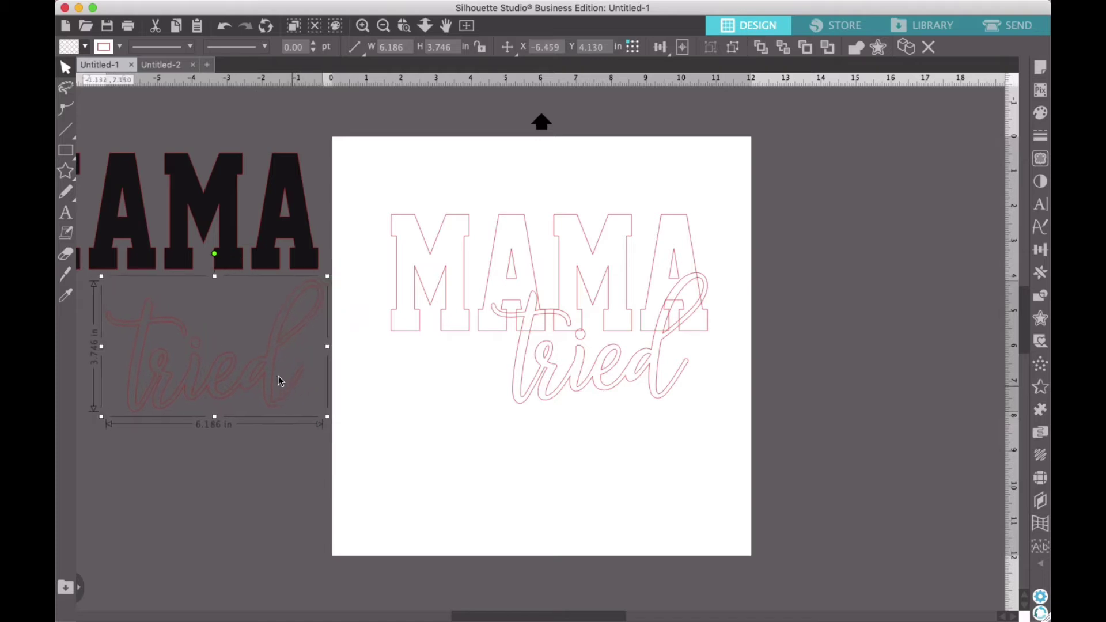
pyautogui.click(85, 48)
pyautogui.click(73, 71)
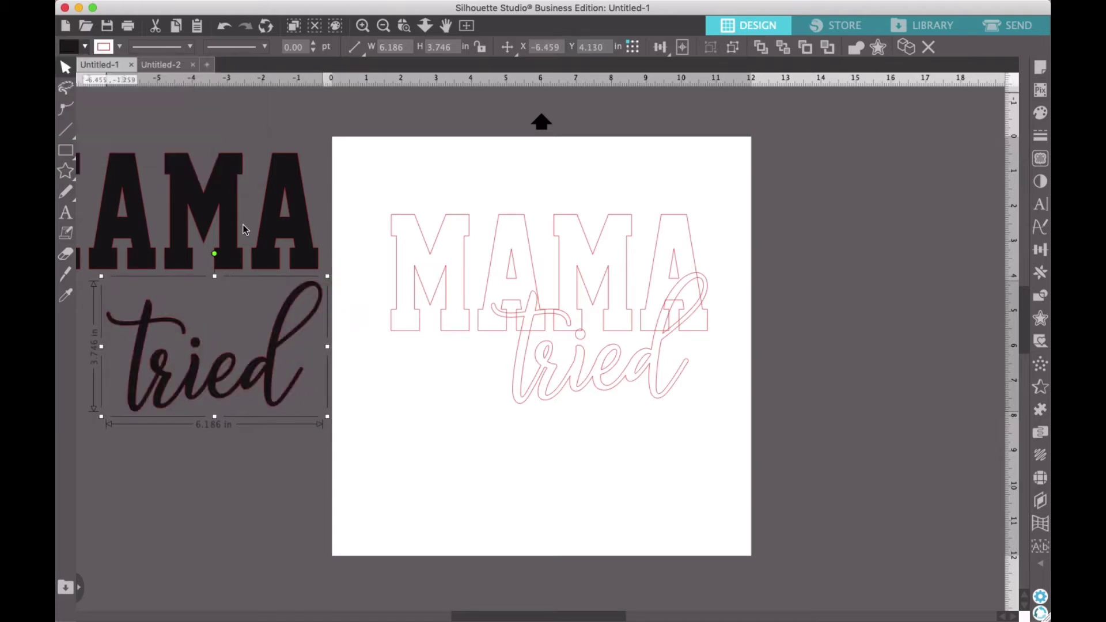
pyautogui.click(412, 446)
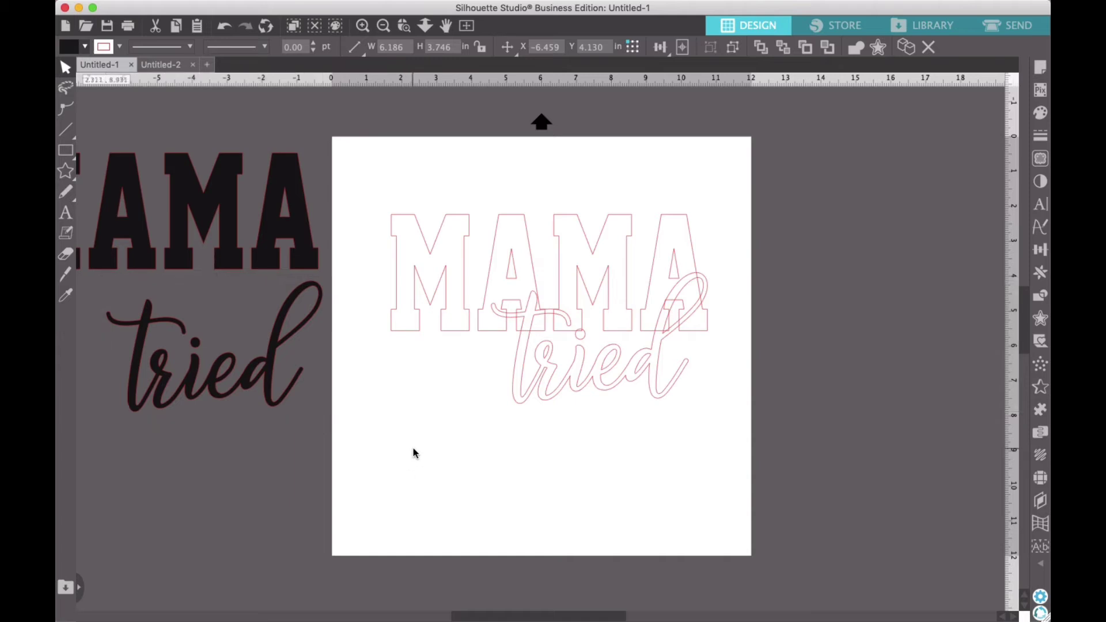
# Step: Move the original "tried" below MAMA on the page and fill it red
pyautogui.click(546, 382)
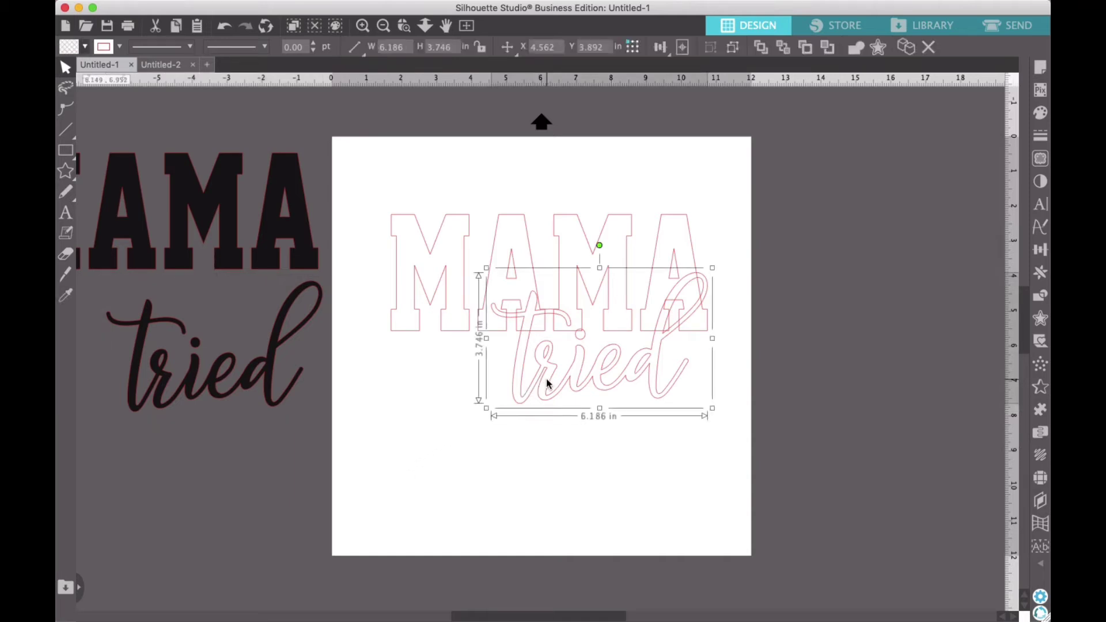
pyautogui.moveTo(546, 383); pyautogui.dragTo(414, 500)
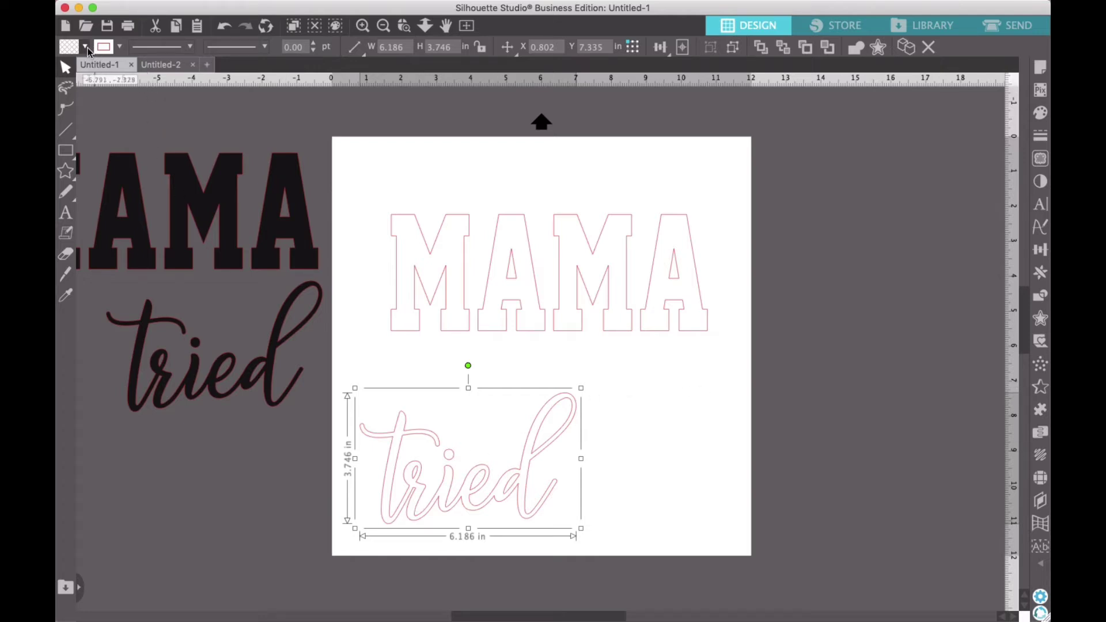
pyautogui.click(84, 47)
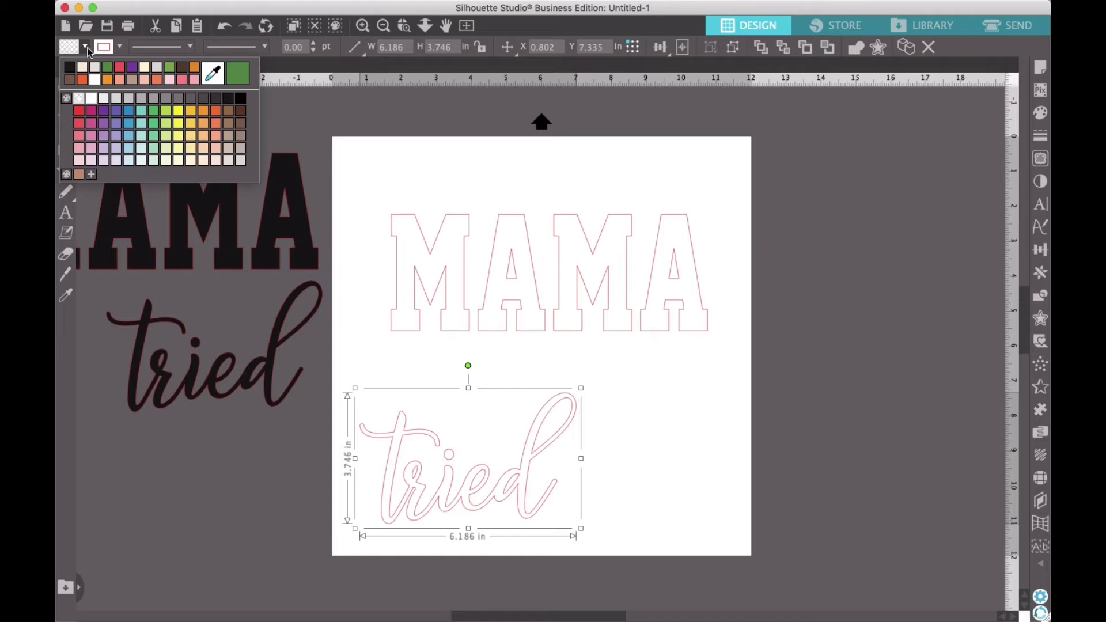
pyautogui.click(77, 124)
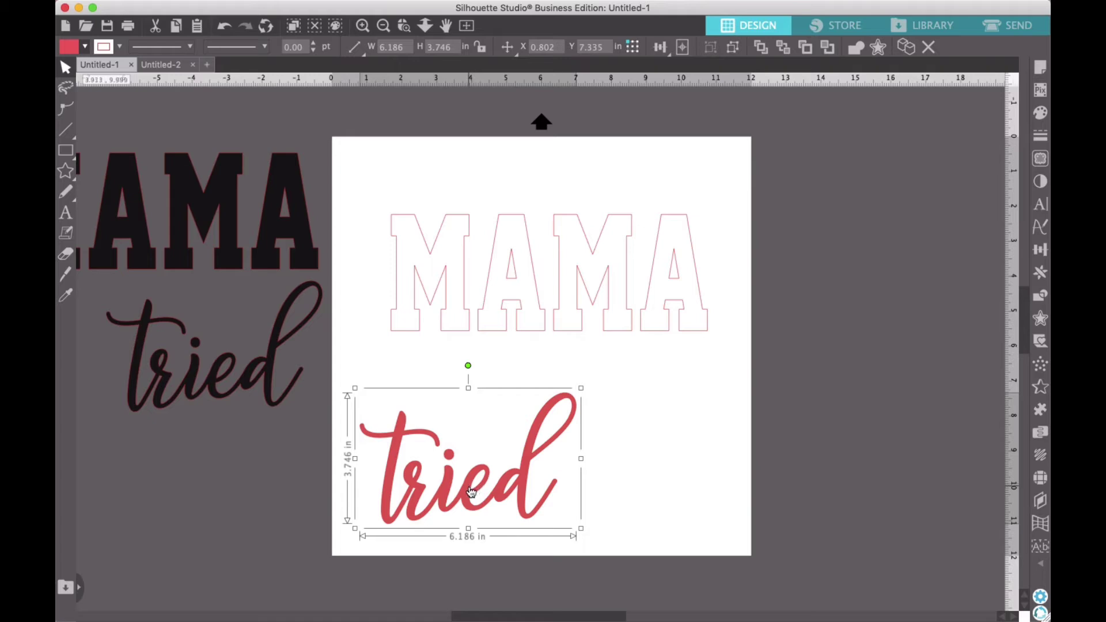
pyautogui.moveTo(471, 491); pyautogui.dragTo(487, 487)
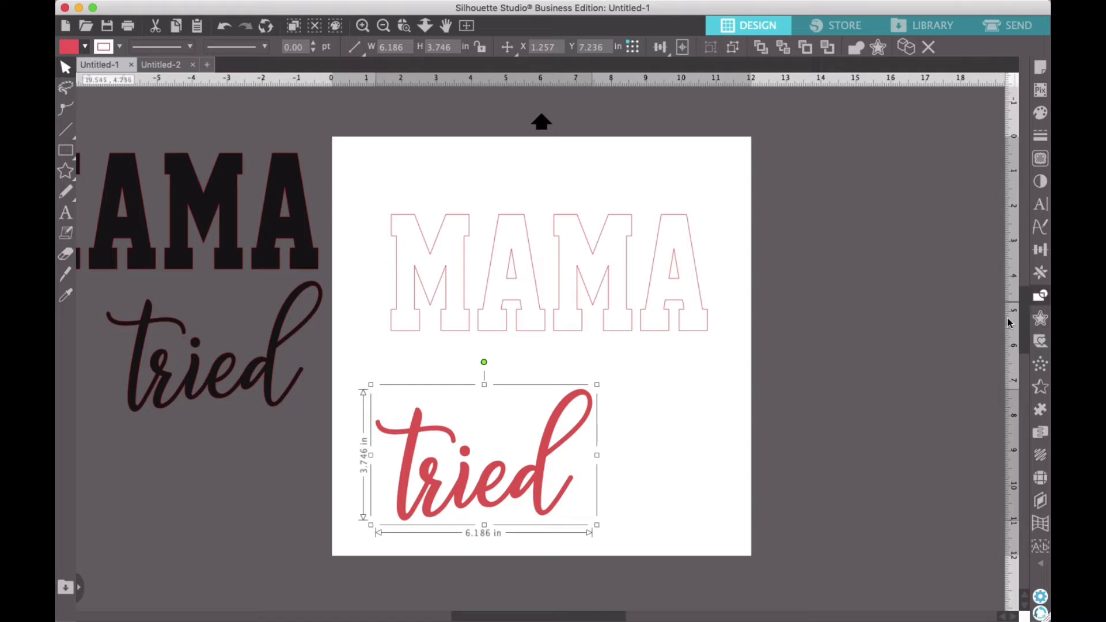
# Step: Create an outer offset with rounded corners around the red "tried" and fill the offset shape black
pyautogui.click(1040, 319)
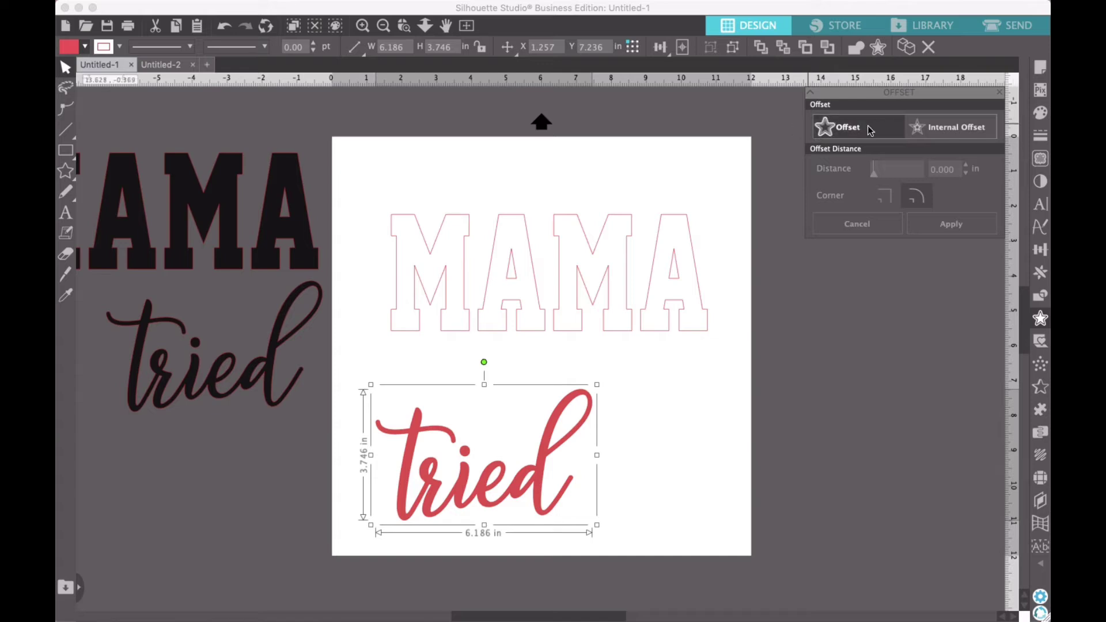
pyautogui.click(830, 130)
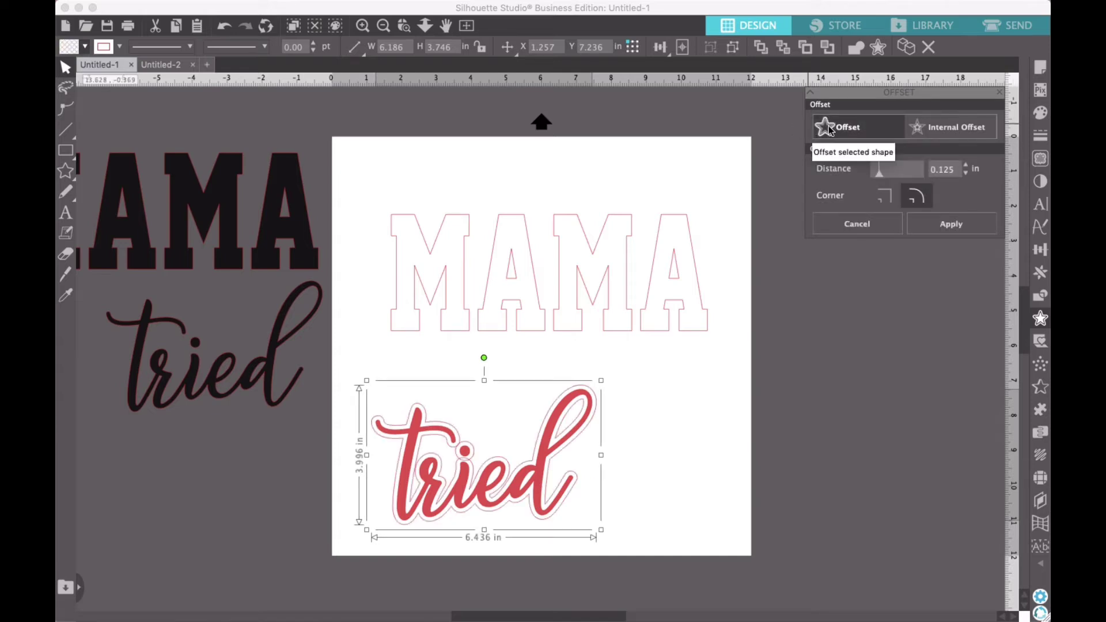
pyautogui.click(85, 49)
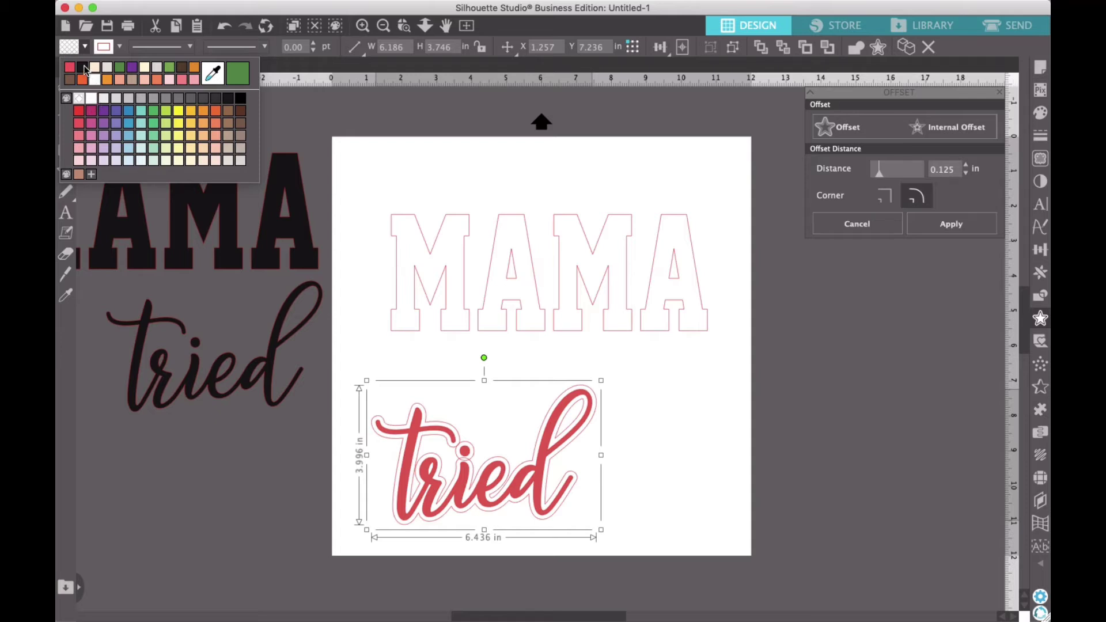
pyautogui.click(84, 69)
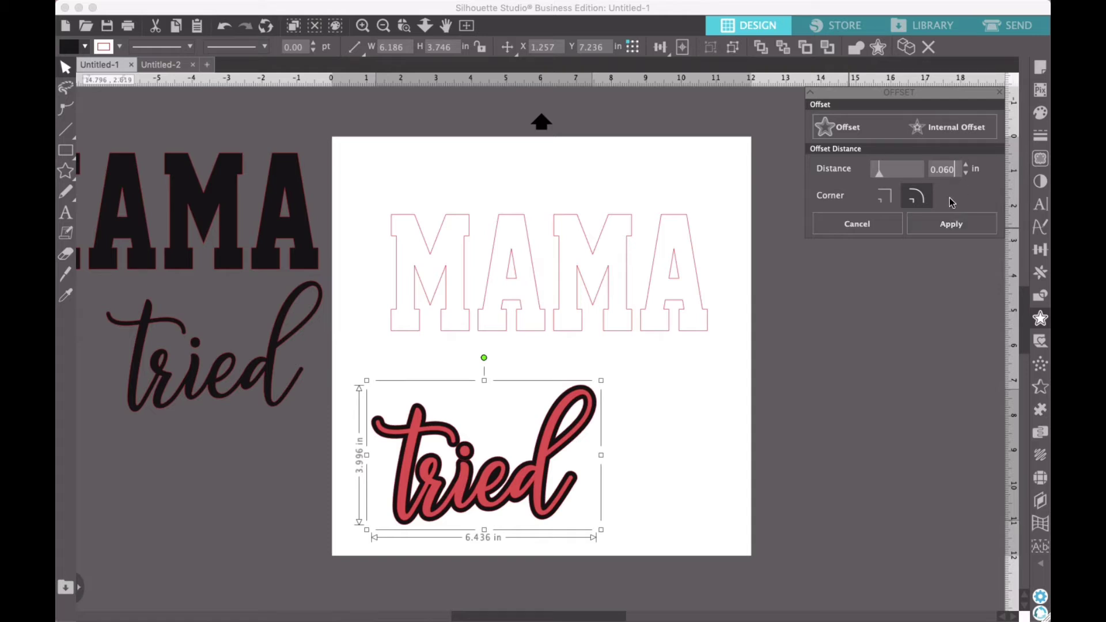
# Step: Set the offset distance around "tried" to 0.060 in and raise it to 0.075 in
pyautogui.press('Return')
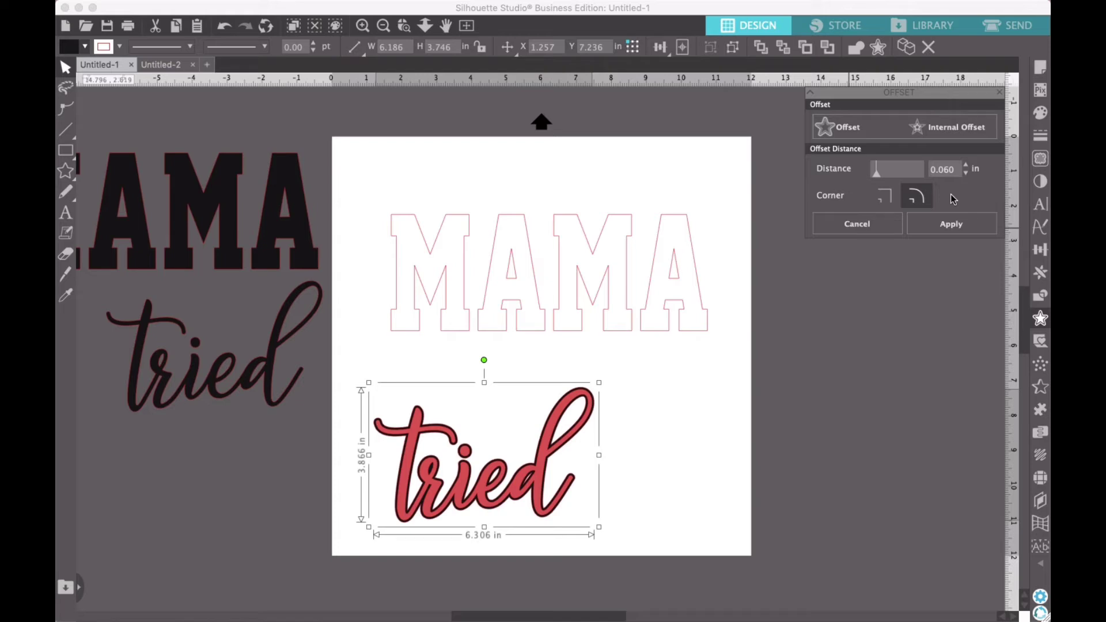
pyautogui.click(966, 165)
pyautogui.click(966, 165)
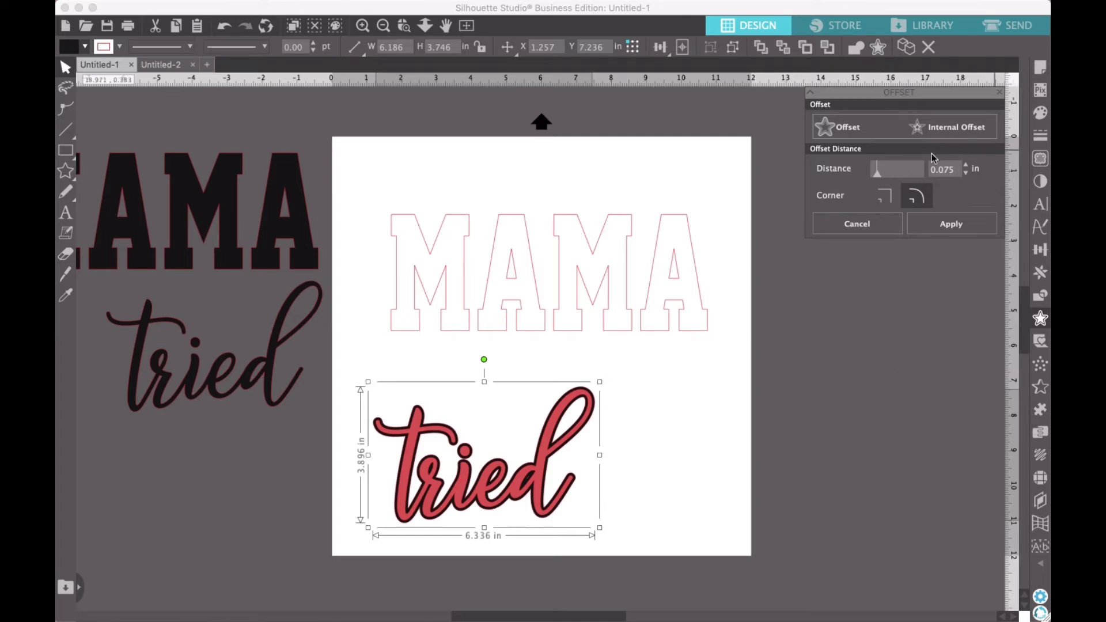
# Step: Move the red "tried" off the page below the black "tried" copy, leaving its black offset on the page
pyautogui.click(662, 448)
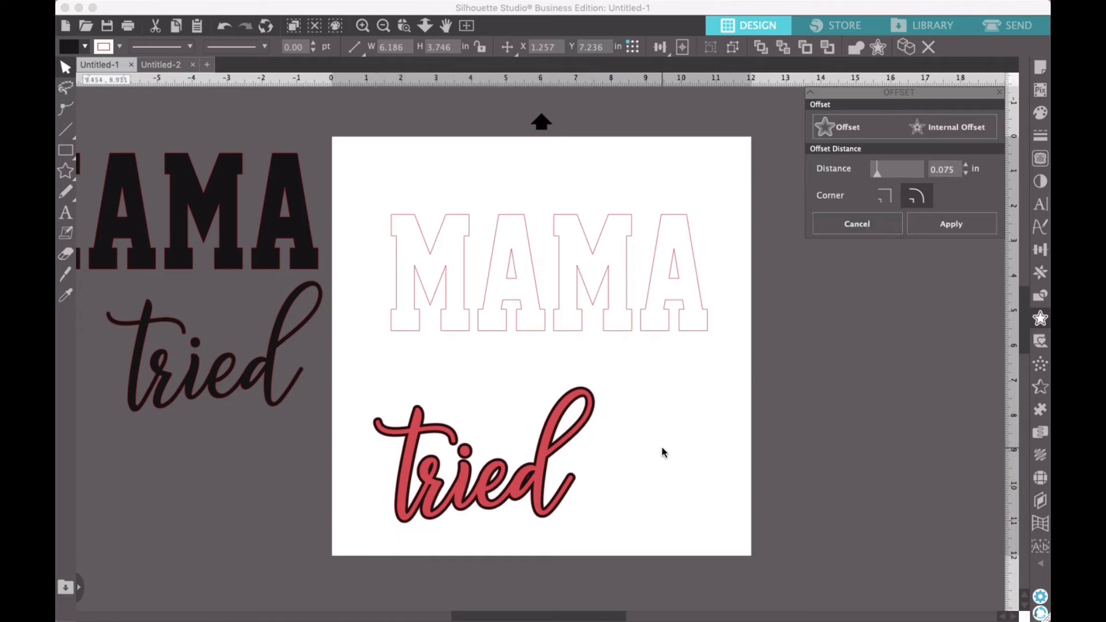
pyautogui.click(542, 470)
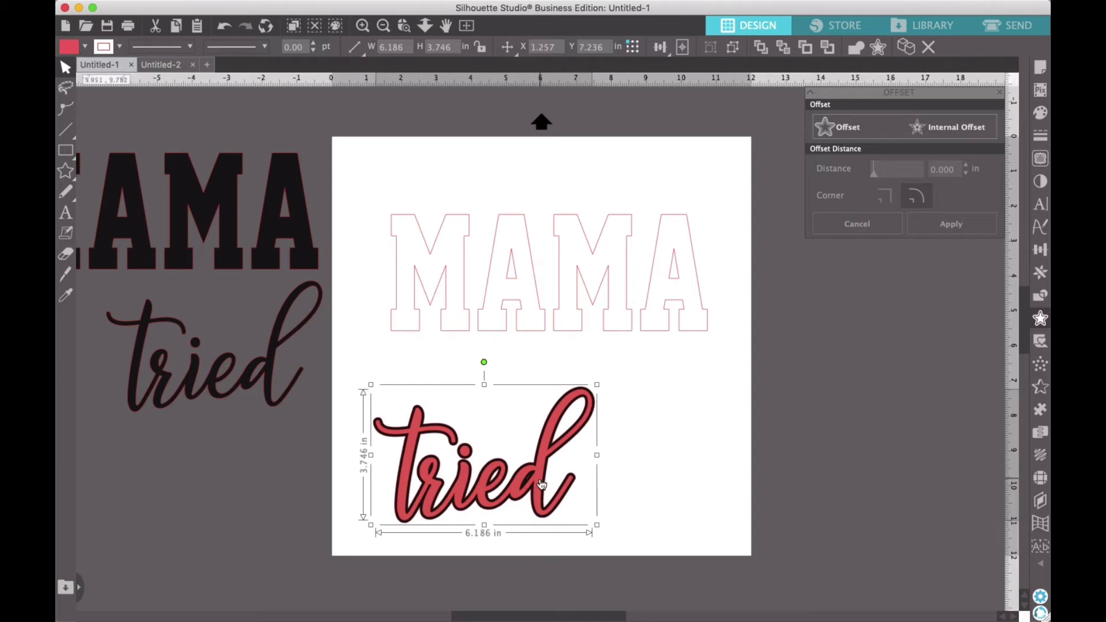
pyautogui.moveTo(541, 483); pyautogui.dragTo(255, 528)
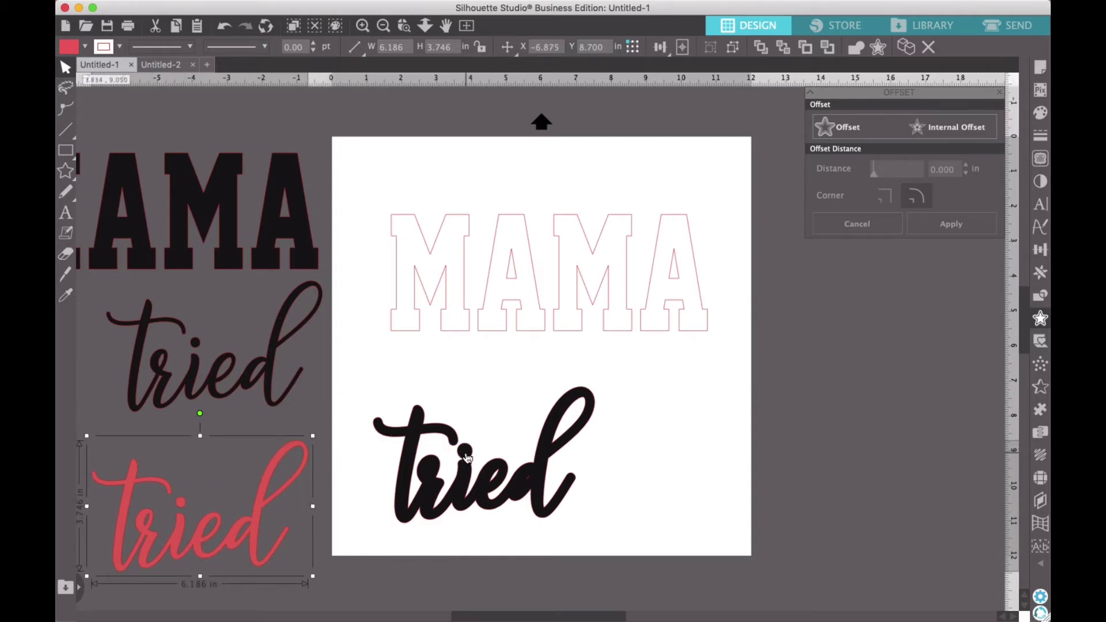
# Step: Group the black "tried" offset shapes and place them over the lower edge of the outlined MAMA, aligned toward its last letter
pyautogui.moveTo(374, 386); pyautogui.dragTo(601, 504)
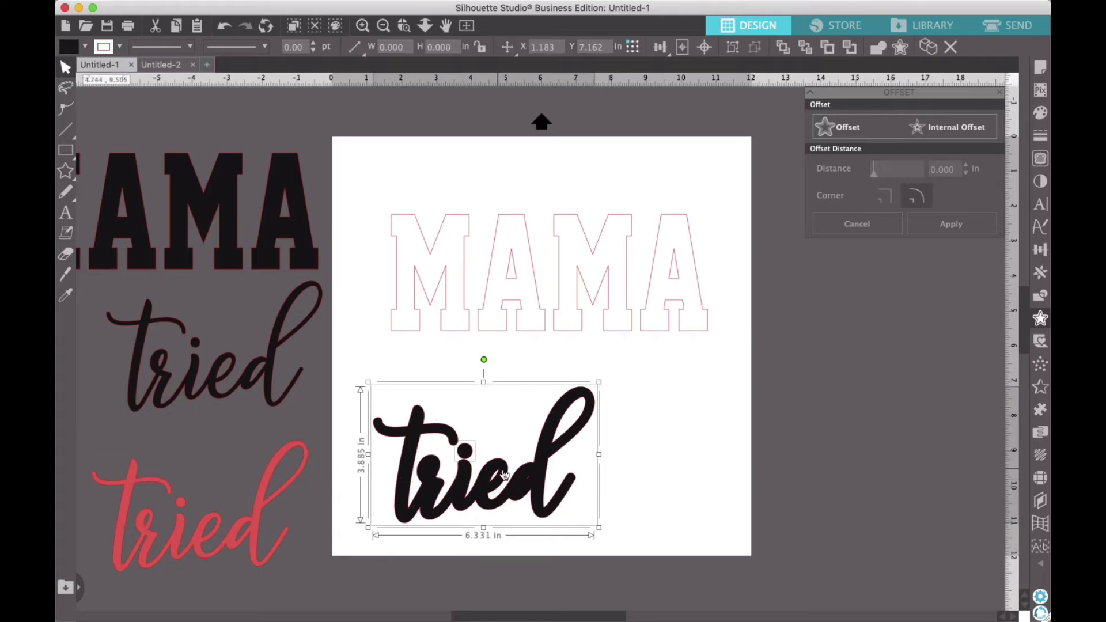
pyautogui.rightClick(534, 473)
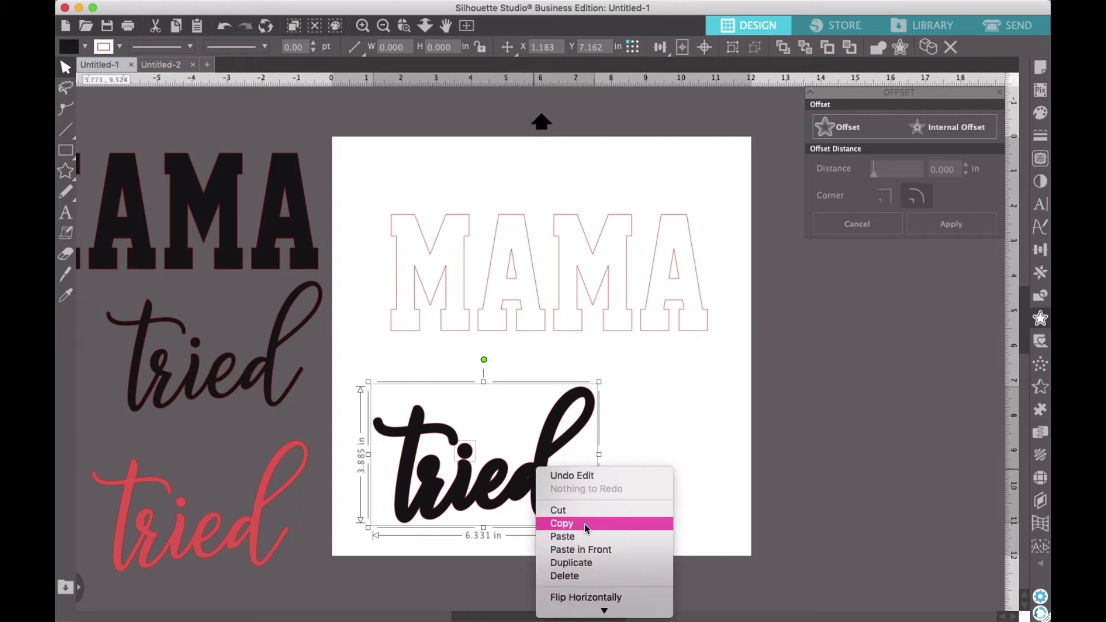
pyautogui.click(584, 549)
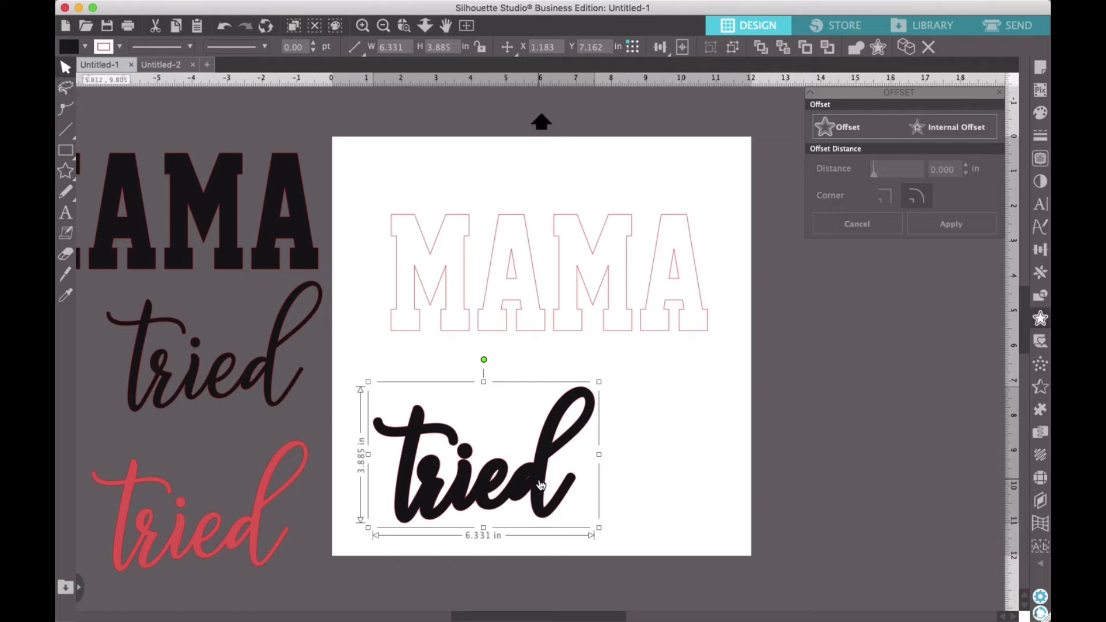
pyautogui.moveTo(549, 470); pyautogui.dragTo(652, 377)
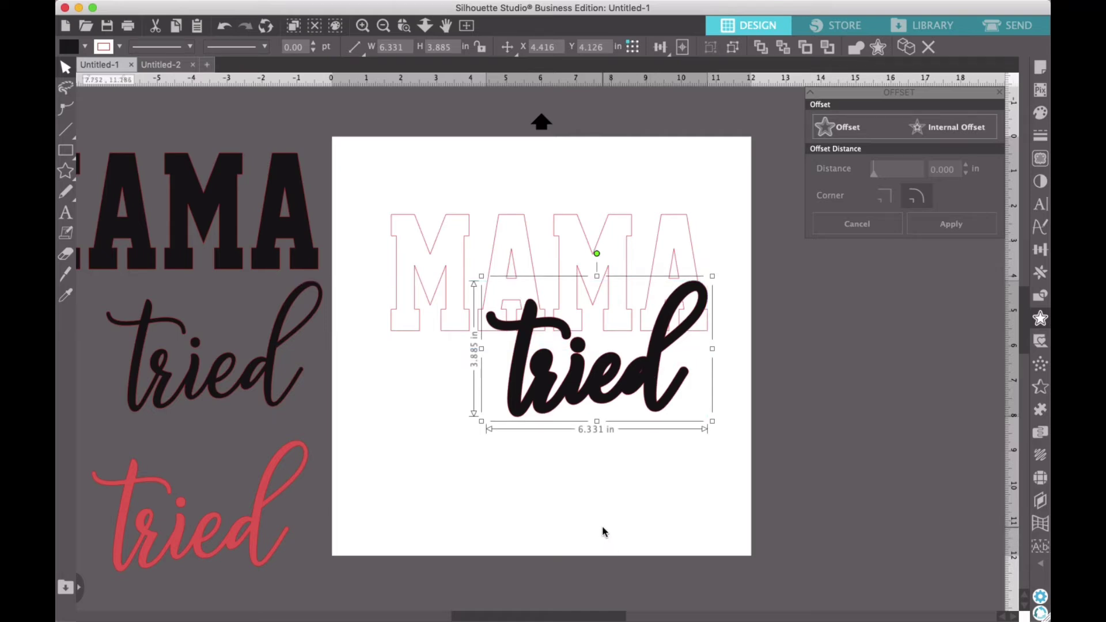
pyautogui.click(604, 529)
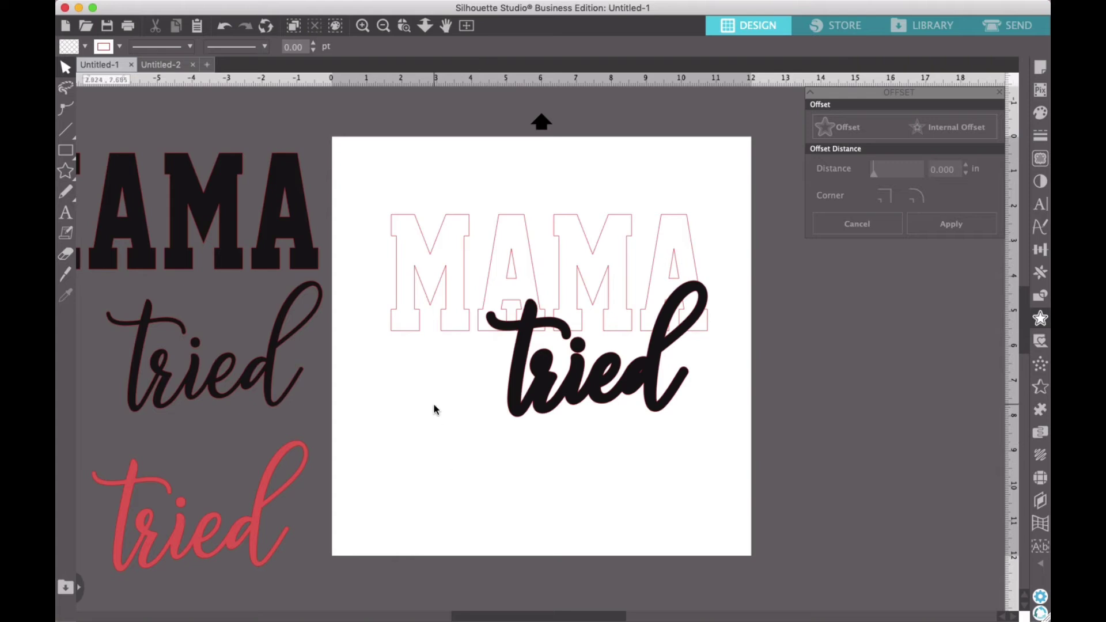
# Step: Subtract the black "tried" offset from the outlined MAMA letters
pyautogui.moveTo(412, 401); pyautogui.dragTo(592, 242)
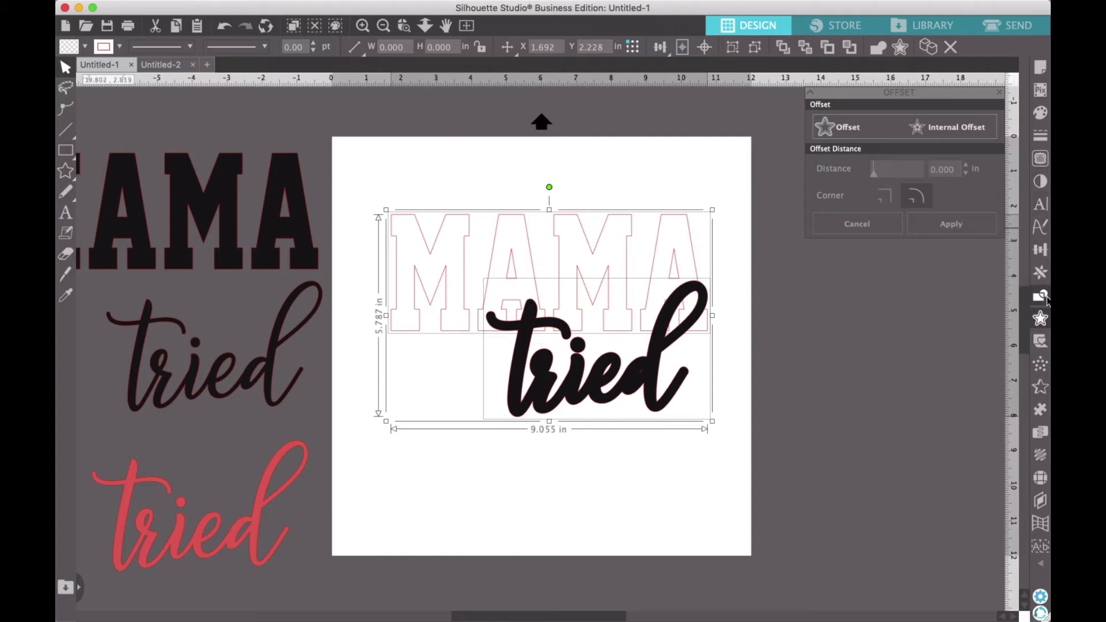
pyautogui.click(1040, 298)
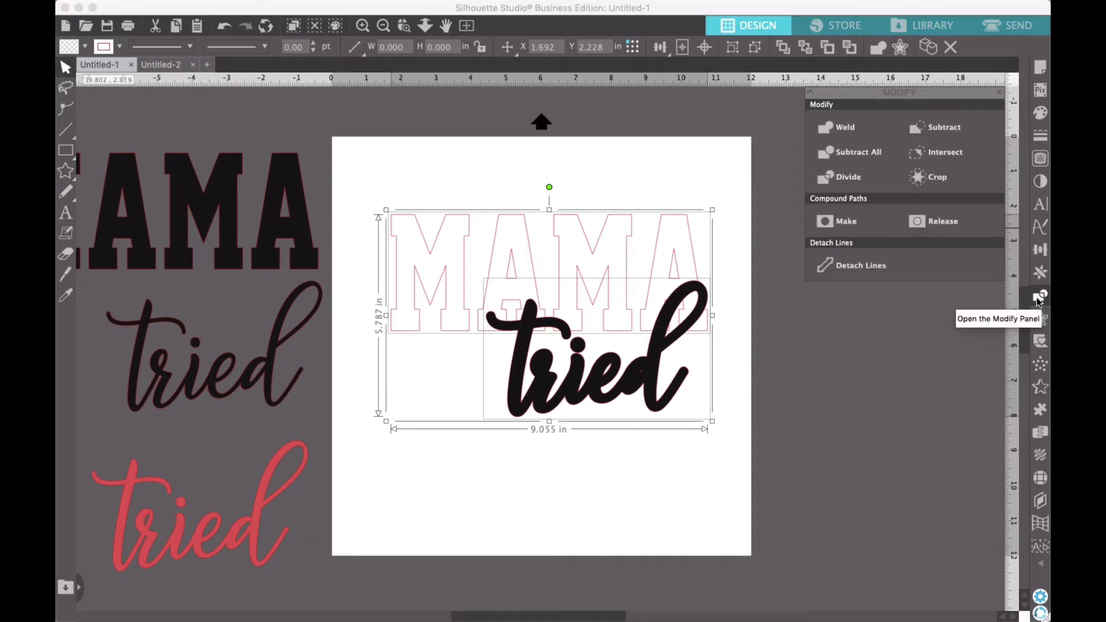
pyautogui.click(932, 127)
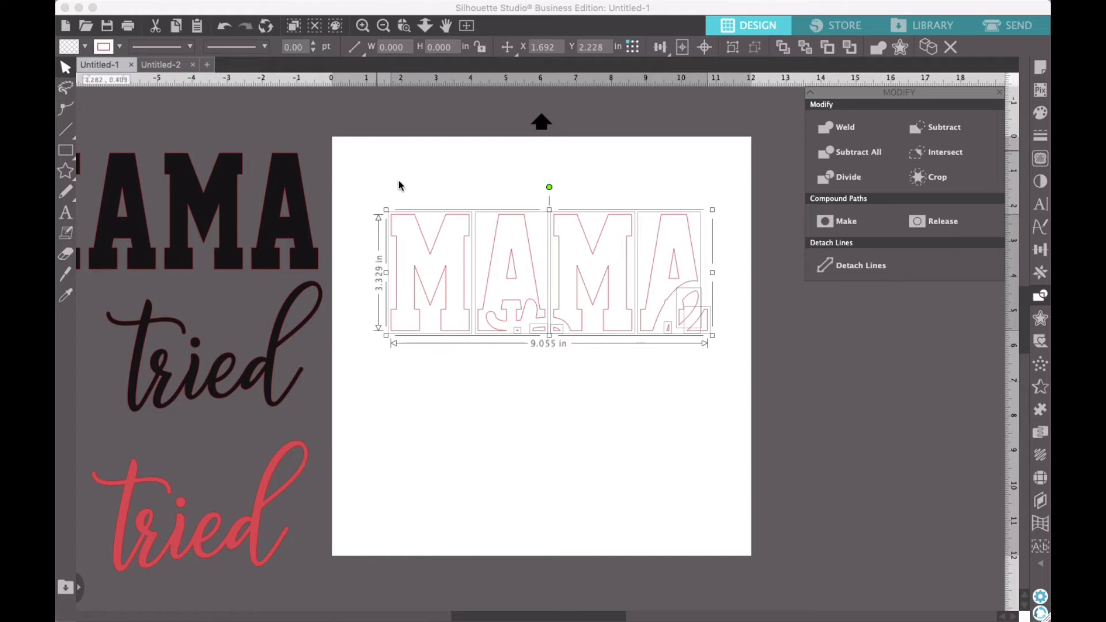
pyautogui.click(534, 413)
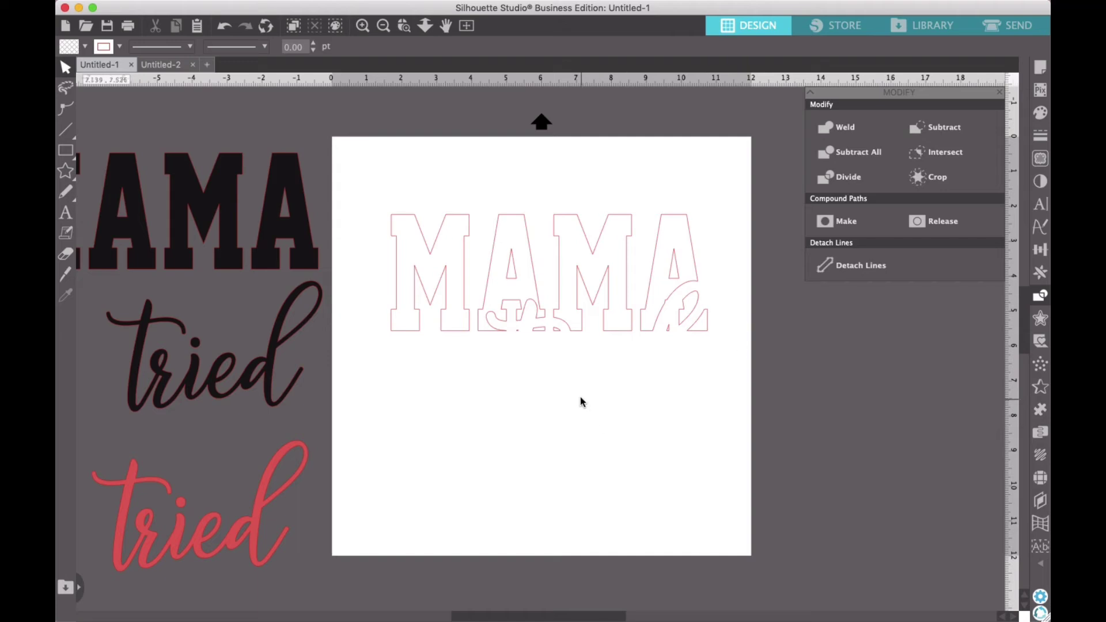
# Step: Delete the tiny leftover slivers at the base of the two A letters in the cut MAMA
pyautogui.click(519, 336)
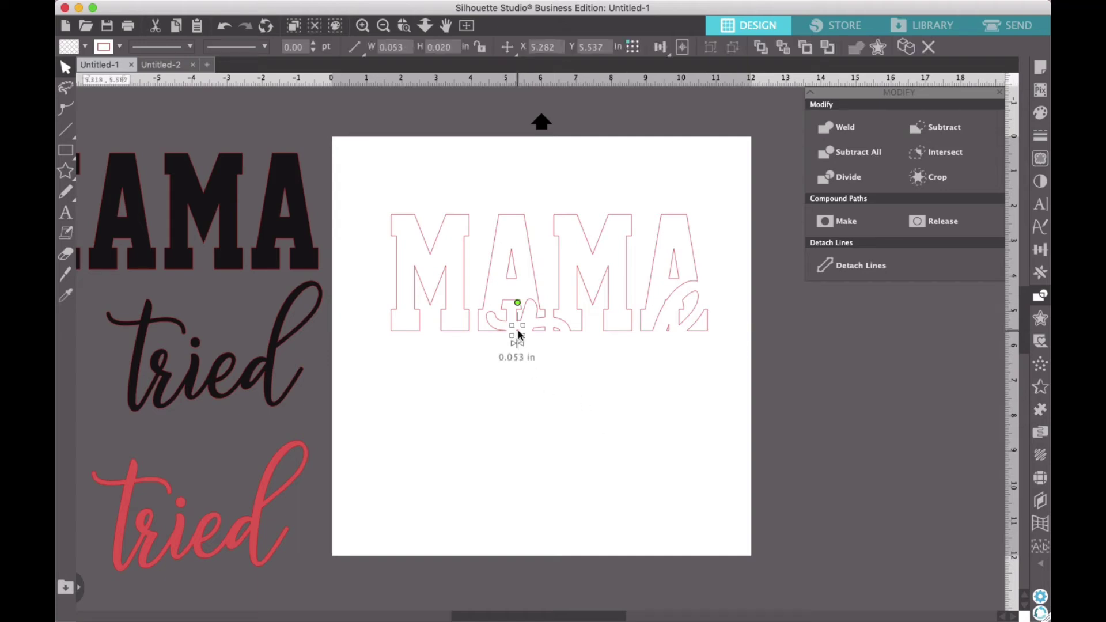
pyautogui.click(520, 374)
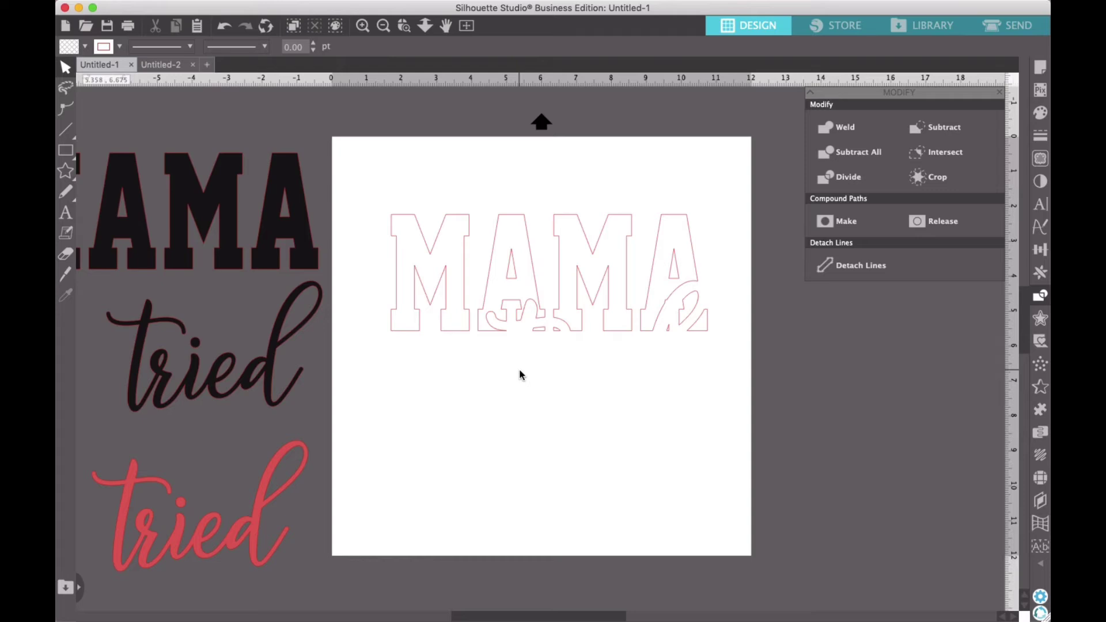
pyautogui.click(670, 333)
pyautogui.press('Delete')
pyautogui.click(449, 286)
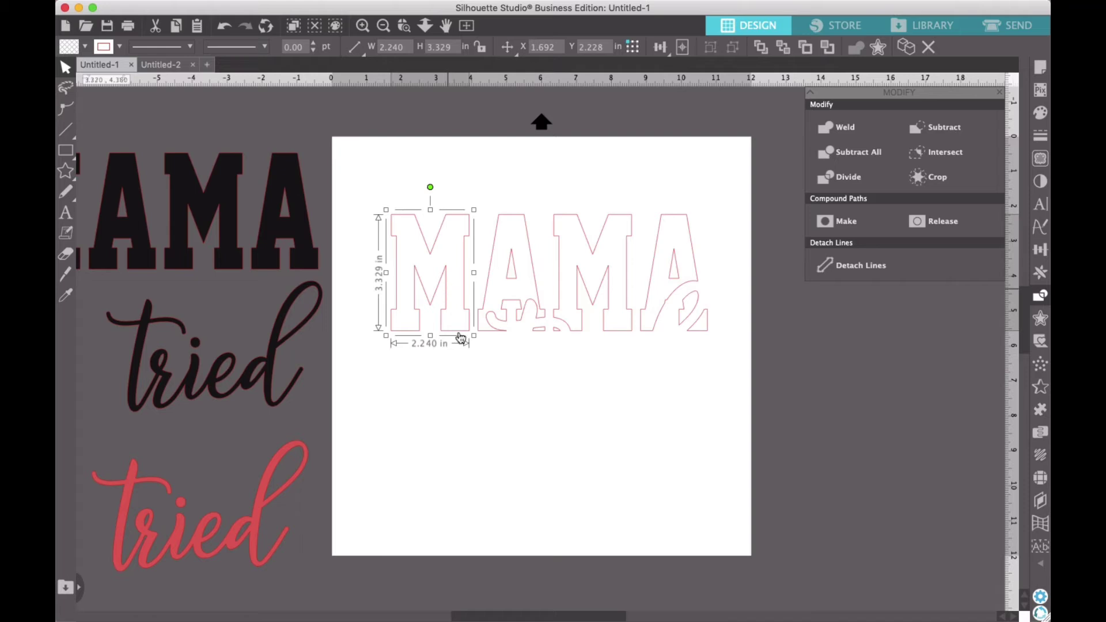
pyautogui.click(427, 402)
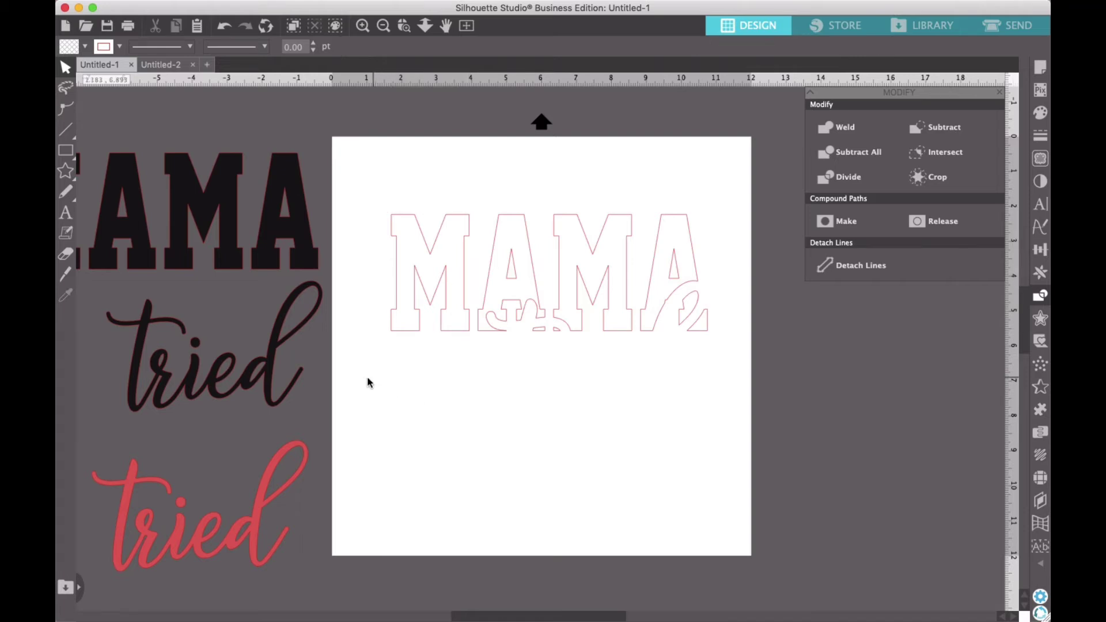
# Step: Group all the cut MAMA pieces and fill the group black
pyautogui.moveTo(358, 375); pyautogui.dragTo(718, 191)
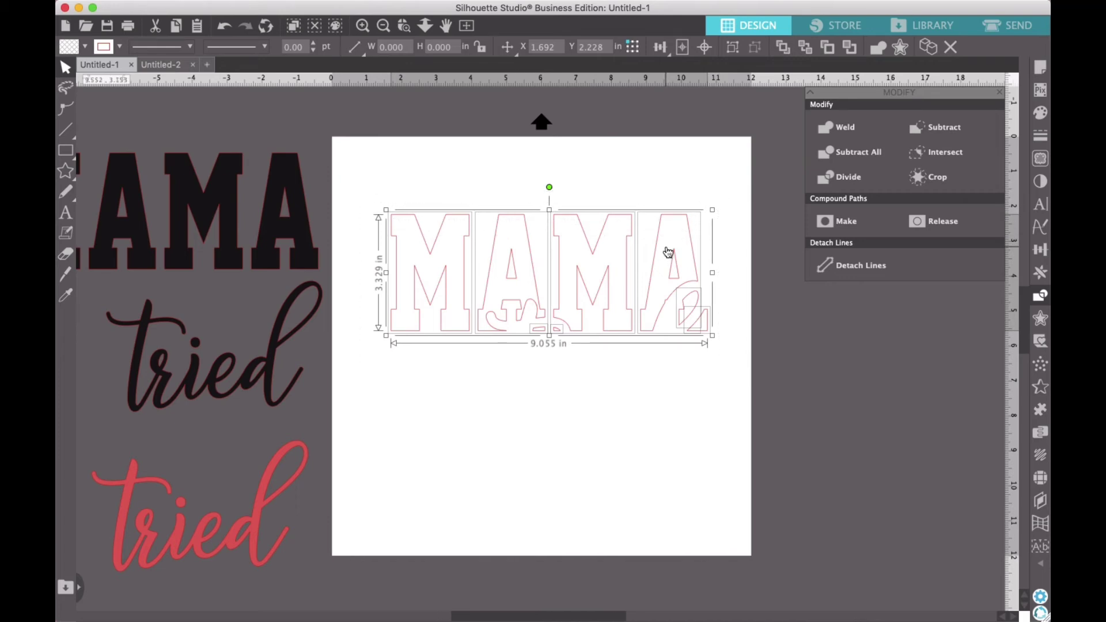
pyautogui.rightClick(666, 249)
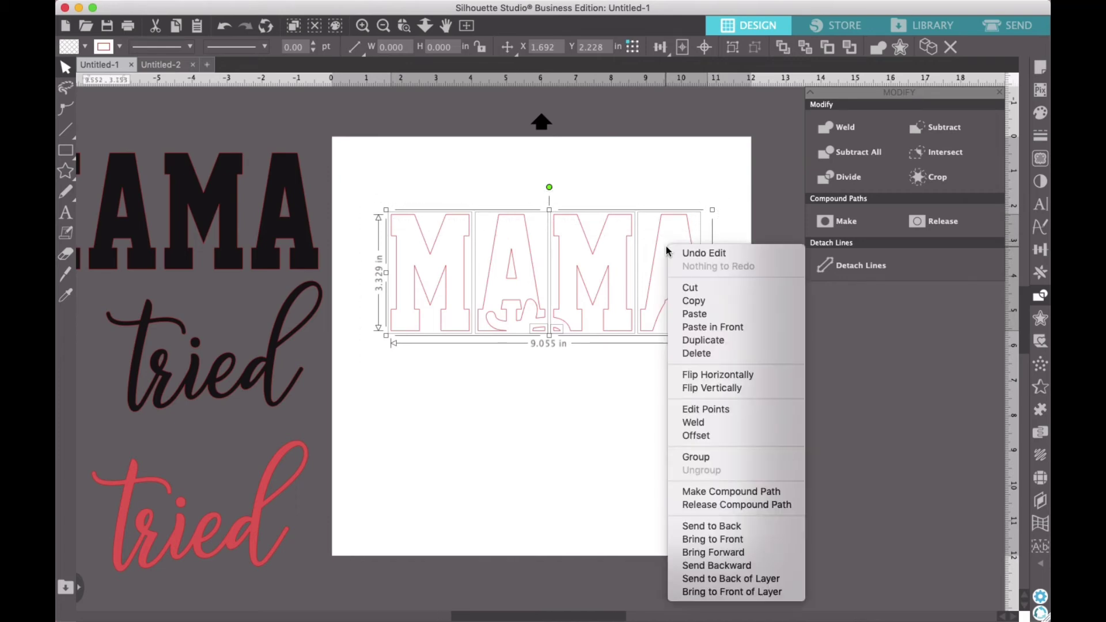
pyautogui.click(697, 458)
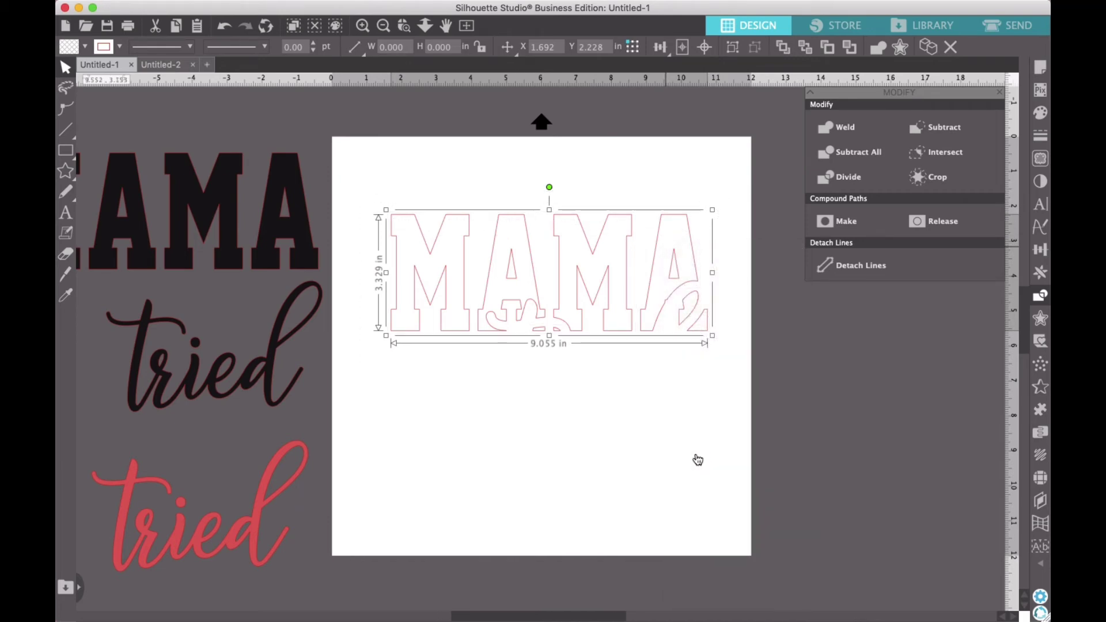
pyautogui.click(598, 436)
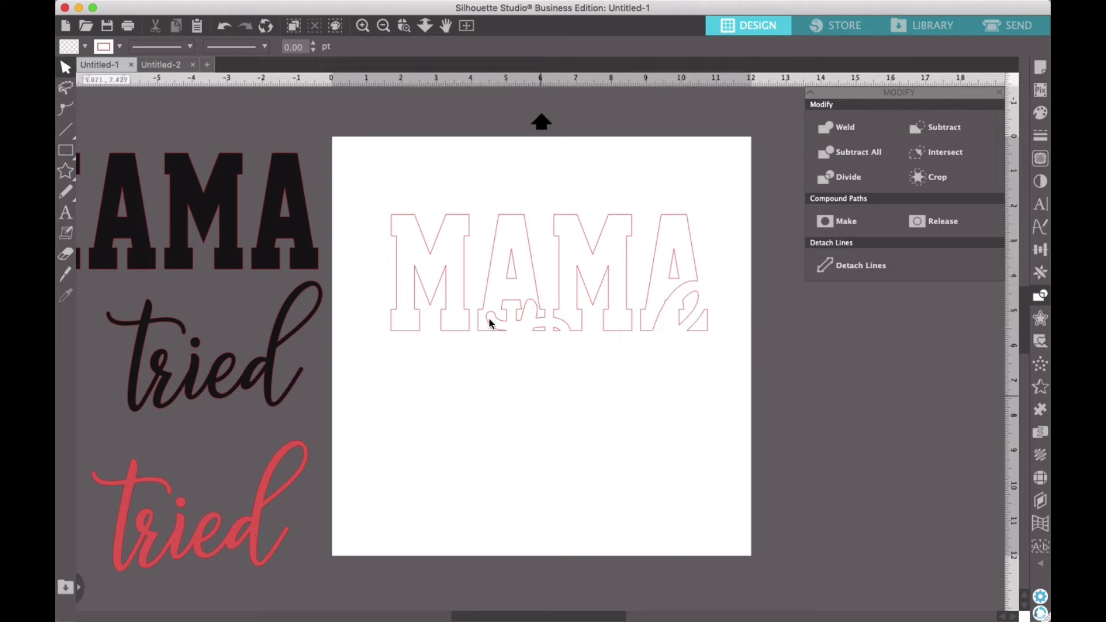
pyautogui.click(407, 264)
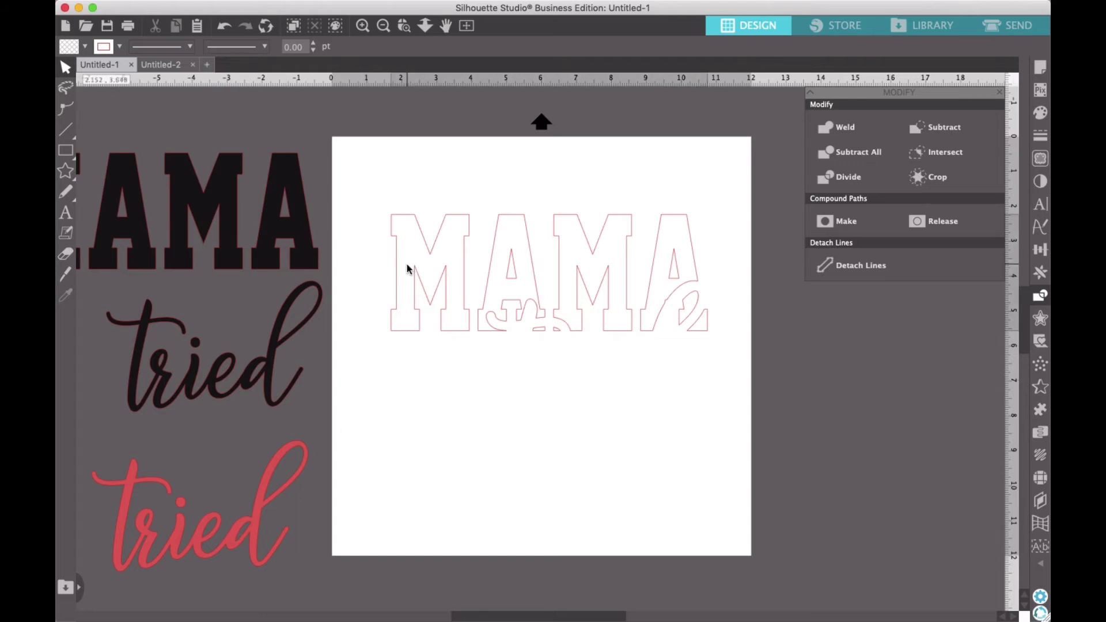
pyautogui.click(84, 46)
pyautogui.click(68, 70)
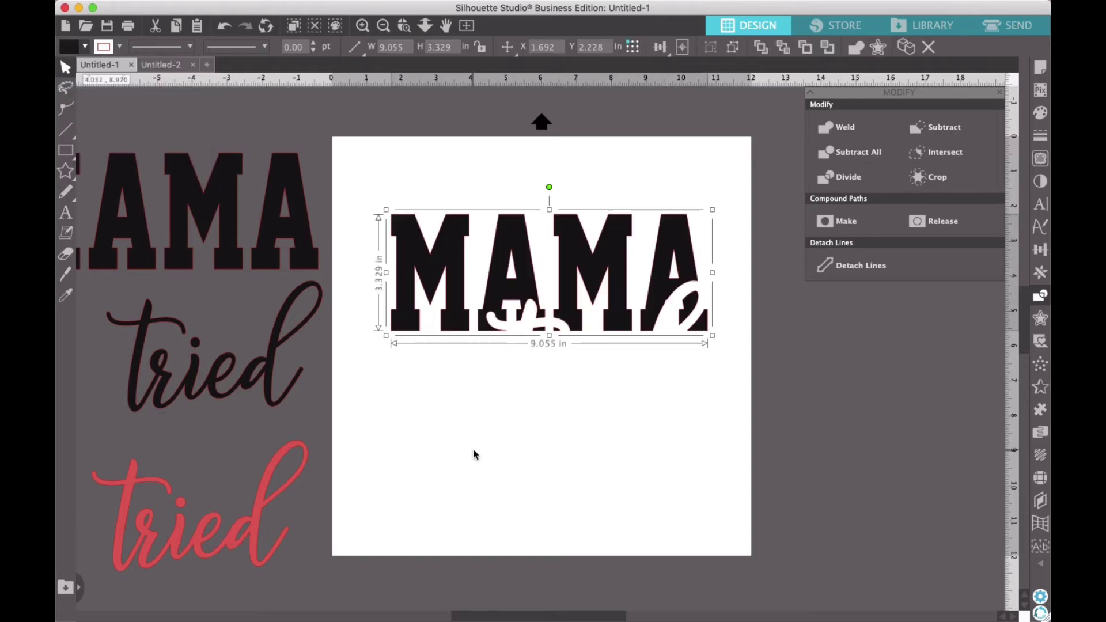
# Step: Move the red "tried" back onto the page and fit it into the cut-out in the black MAMA
pyautogui.click(259, 515)
pyautogui.moveTo(257, 510); pyautogui.dragTo(653, 353)
pyautogui.click(587, 448)
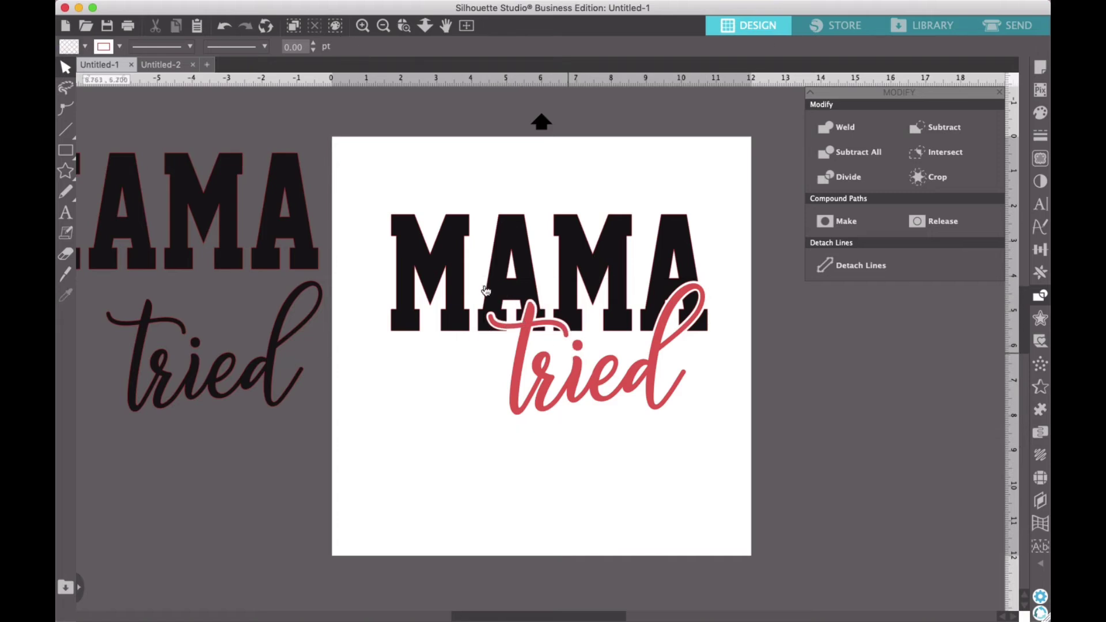
# Step: Examine the knocked-out gap around the red "tried" where it crosses the MAMA letters
pyautogui.click(362, 25)
pyautogui.click(362, 25)
pyautogui.hscroll(2, 521, 350)
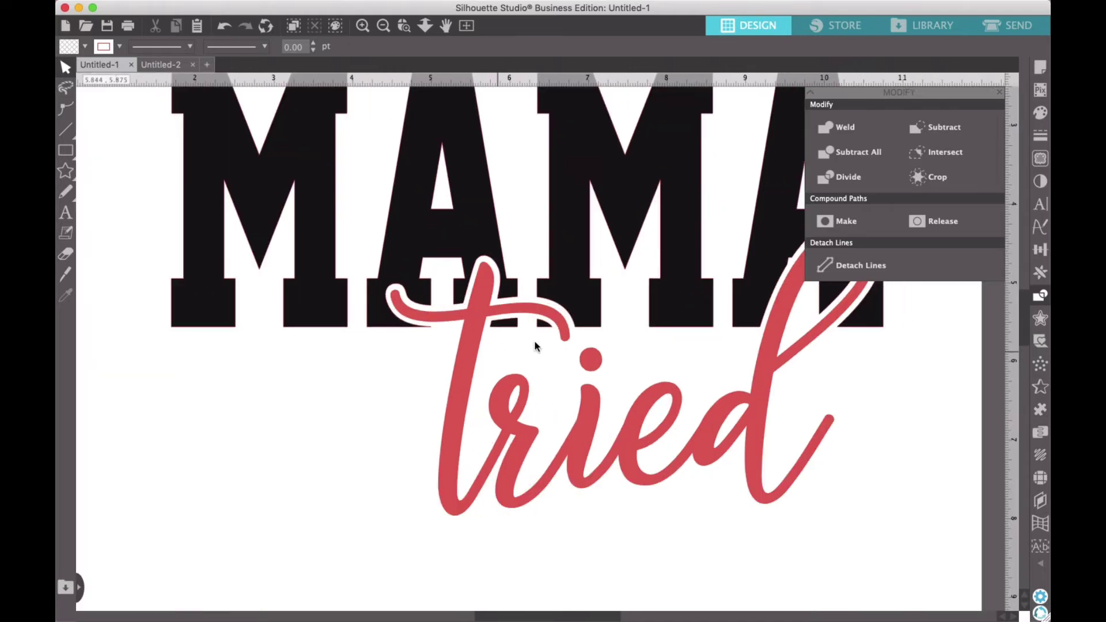
pyautogui.click(999, 92)
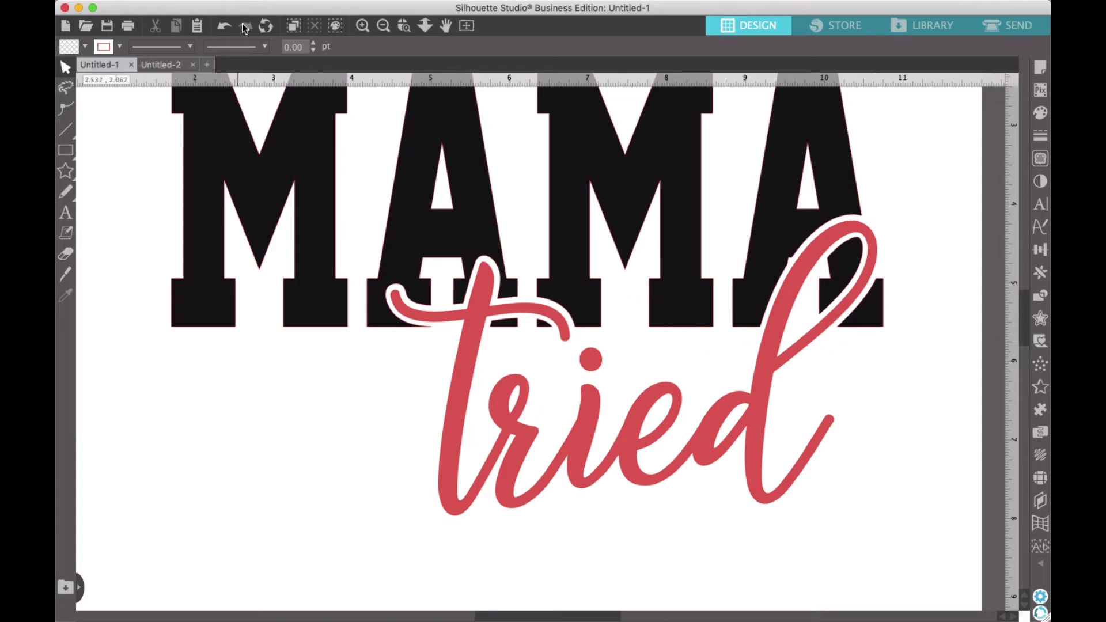
pyautogui.click(361, 27)
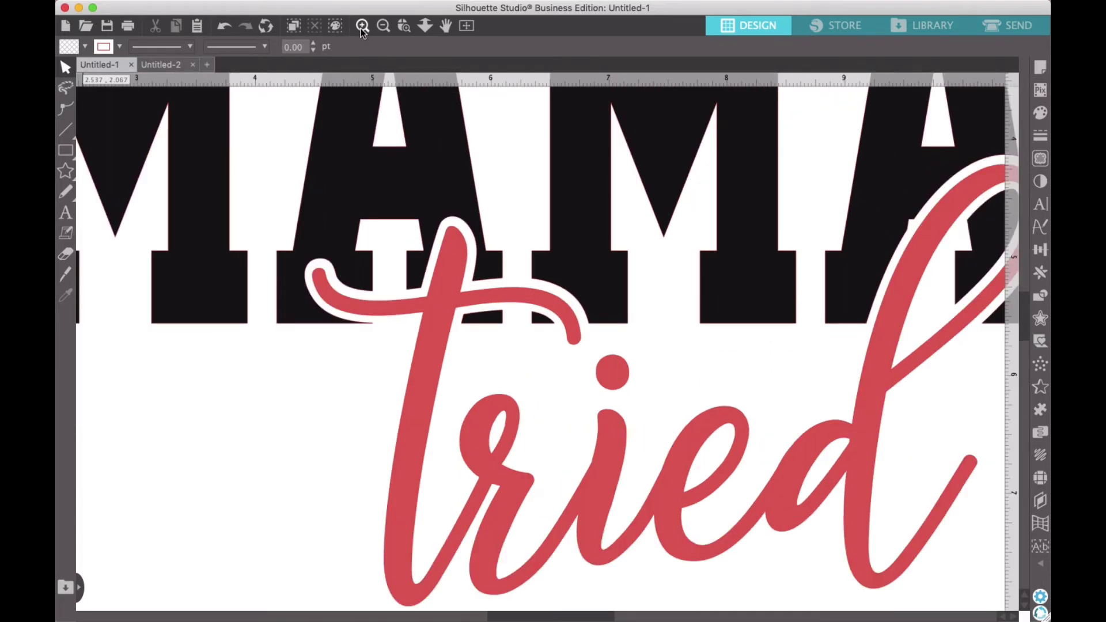
pyautogui.click(383, 26)
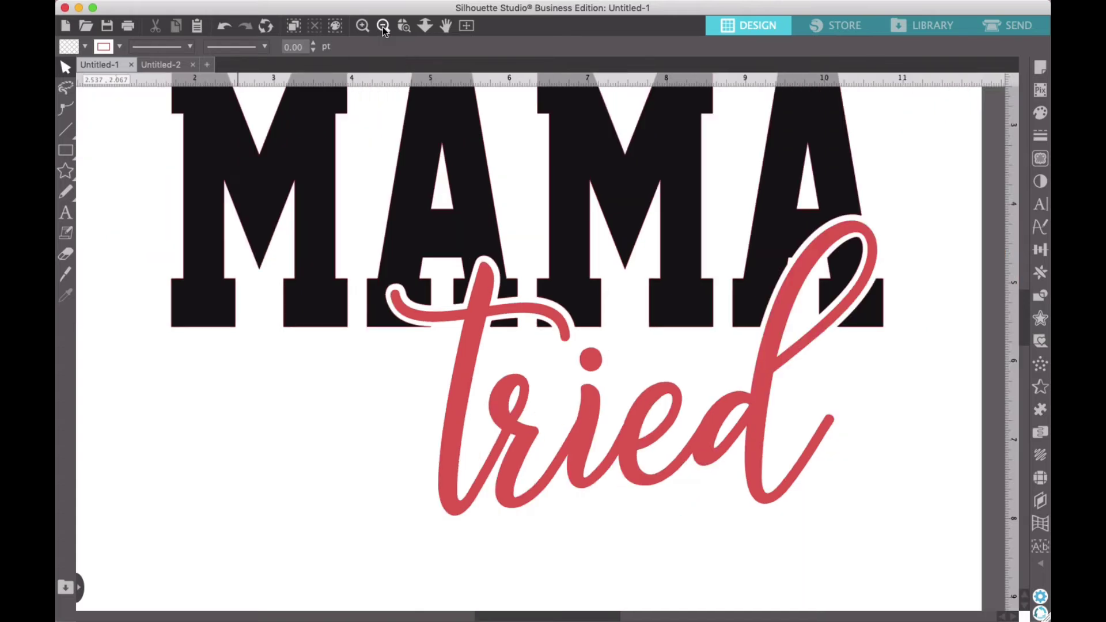
pyautogui.click(383, 27)
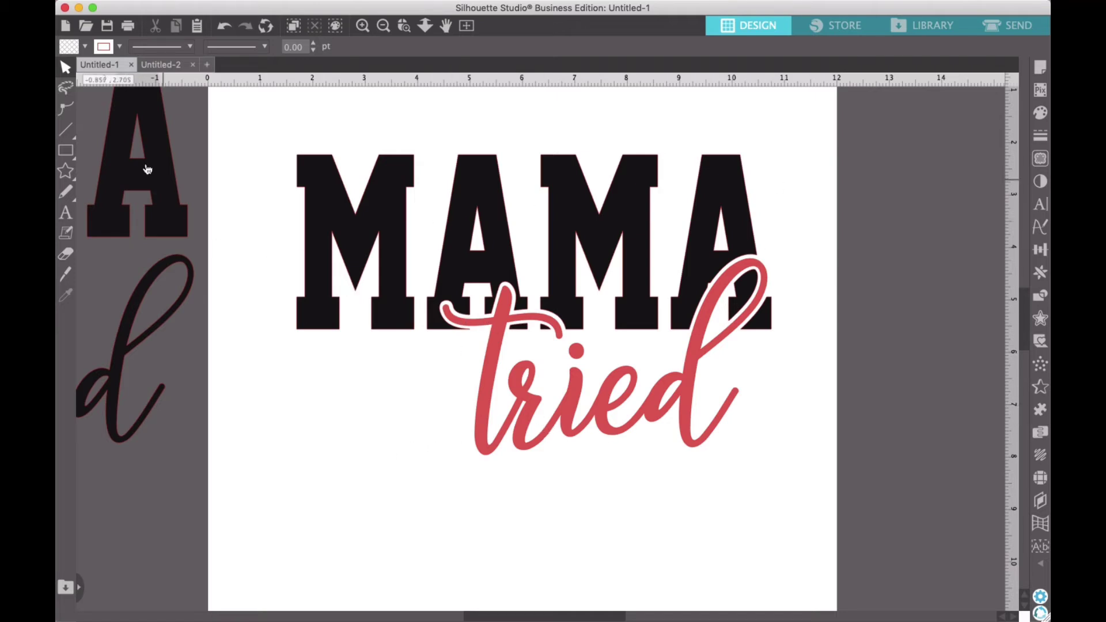
# Step: Place the uncut black MAMA below the cut one and lay the red "tried" in front, overlapping its lower edge
pyautogui.moveTo(158, 167); pyautogui.dragTo(751, 482)
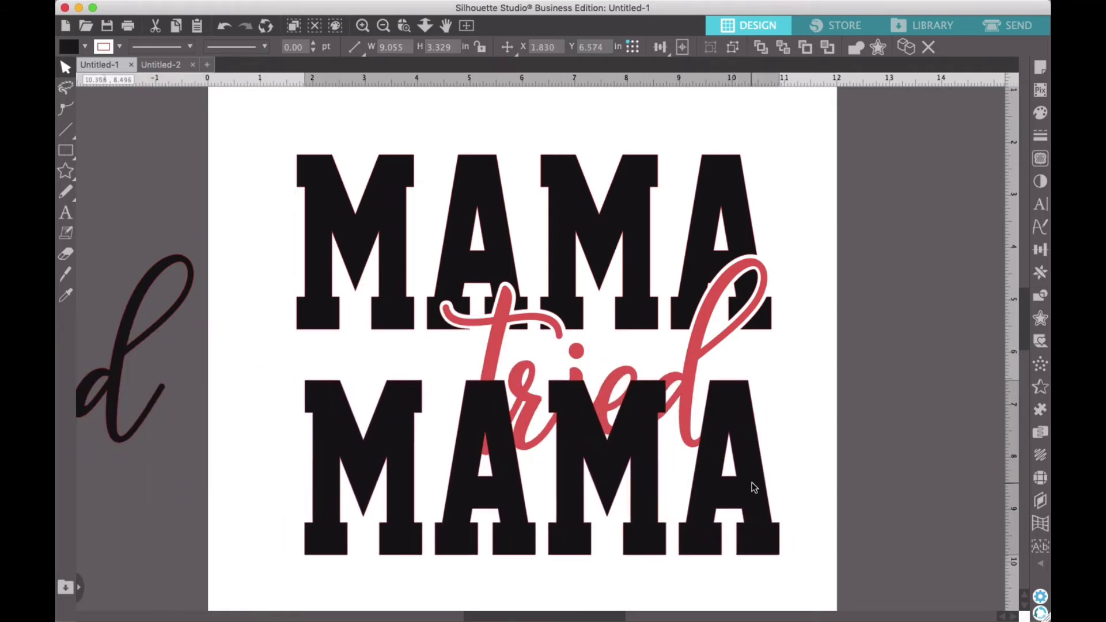
pyautogui.moveTo(694, 368); pyautogui.dragTo(692, 564)
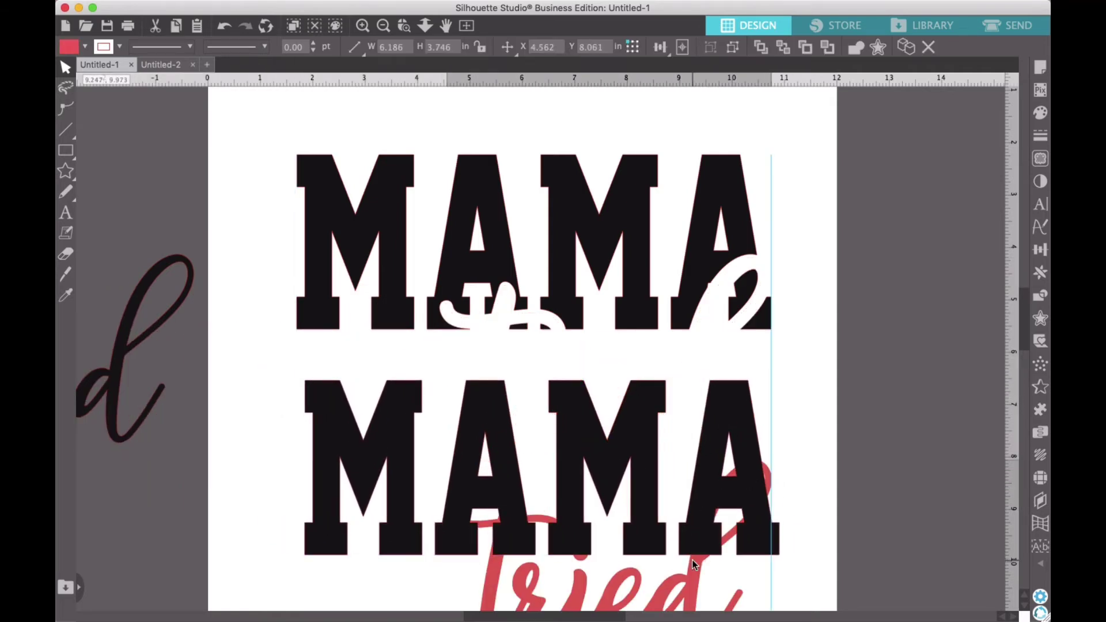
pyautogui.click(759, 119)
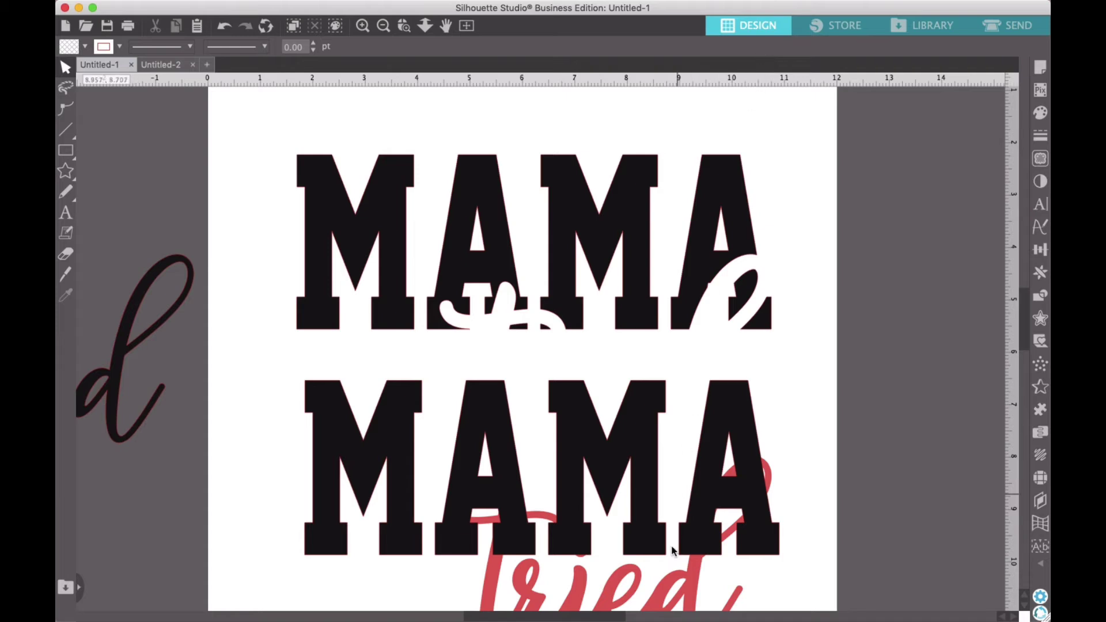
pyautogui.click(687, 579)
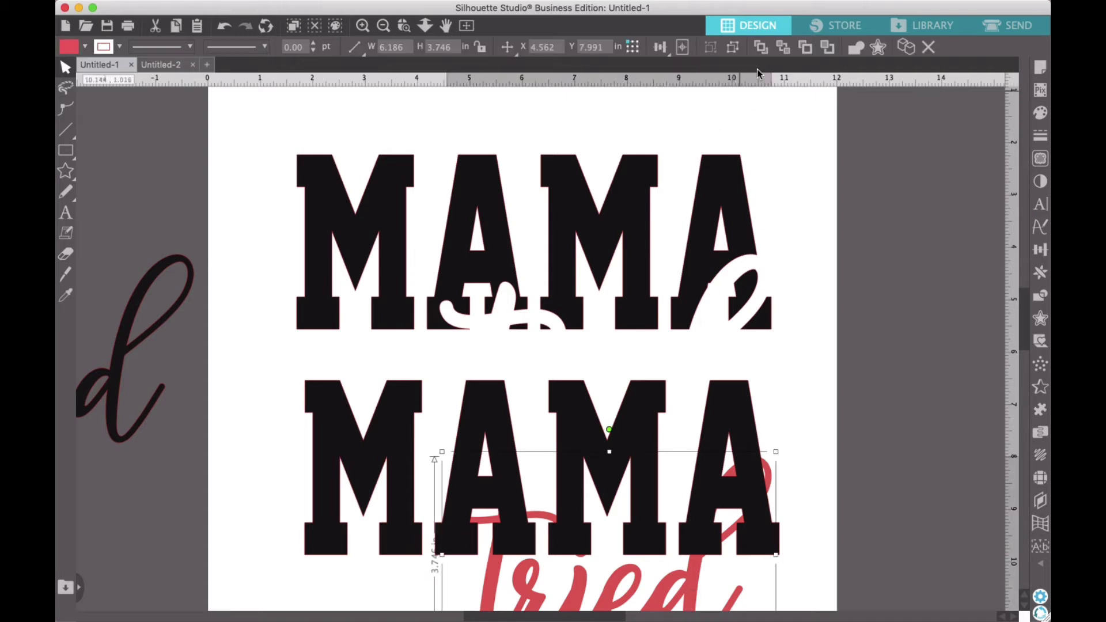
pyautogui.click(761, 47)
pyautogui.scroll(-4, 695, 368)
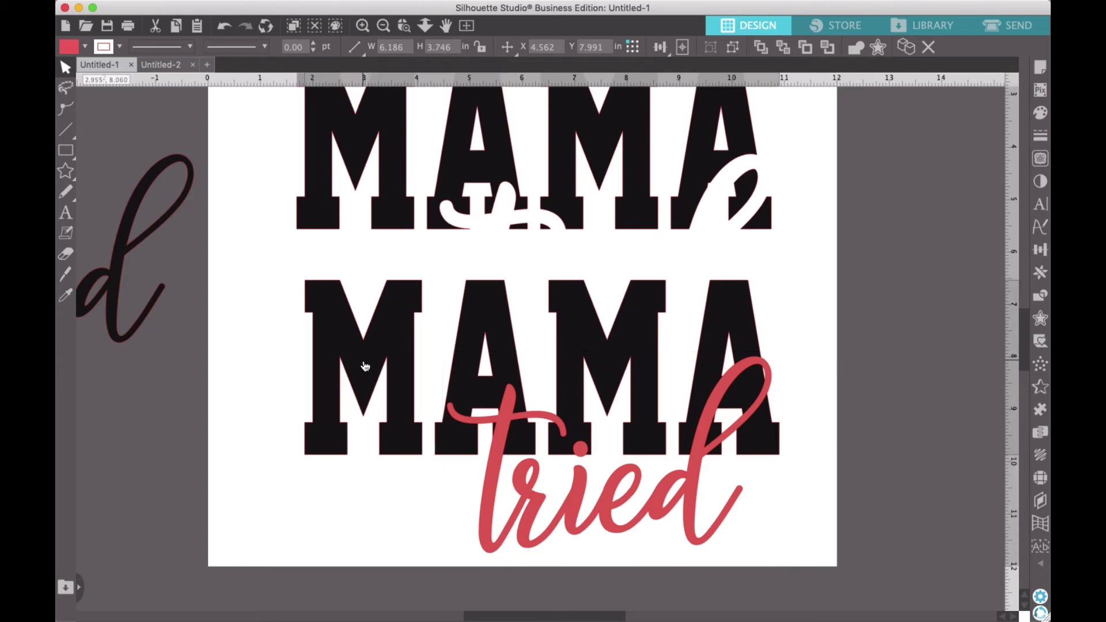
# Step: Move the uncut black MAMA off the page below the black "tried" copy
pyautogui.moveTo(365, 365); pyautogui.dragTo(57, 436)
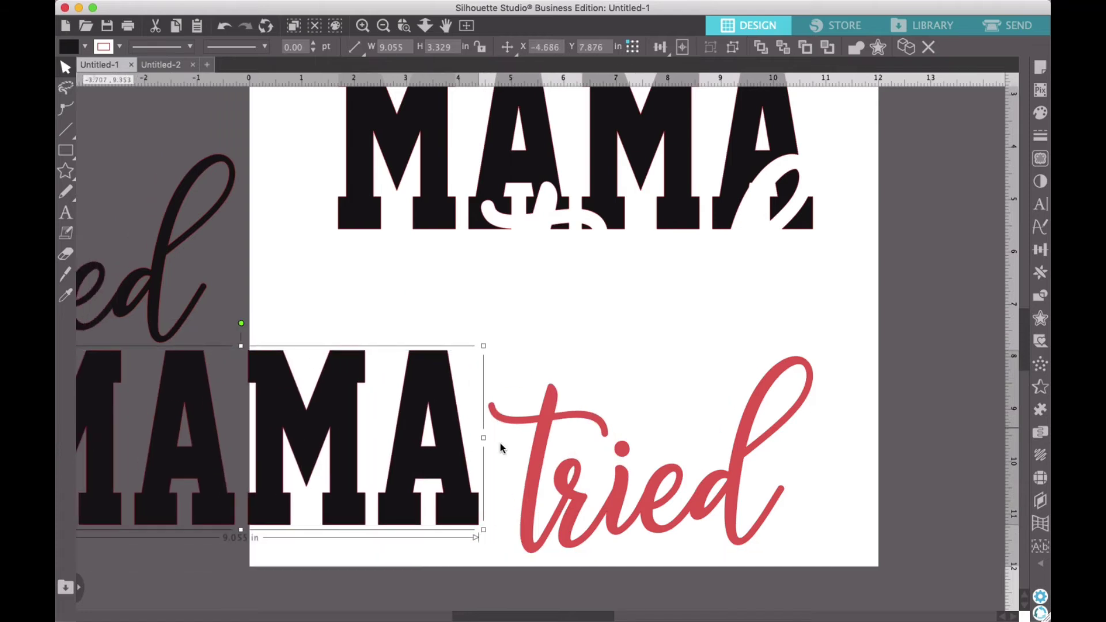
pyautogui.moveTo(453, 454); pyautogui.dragTo(148, 428)
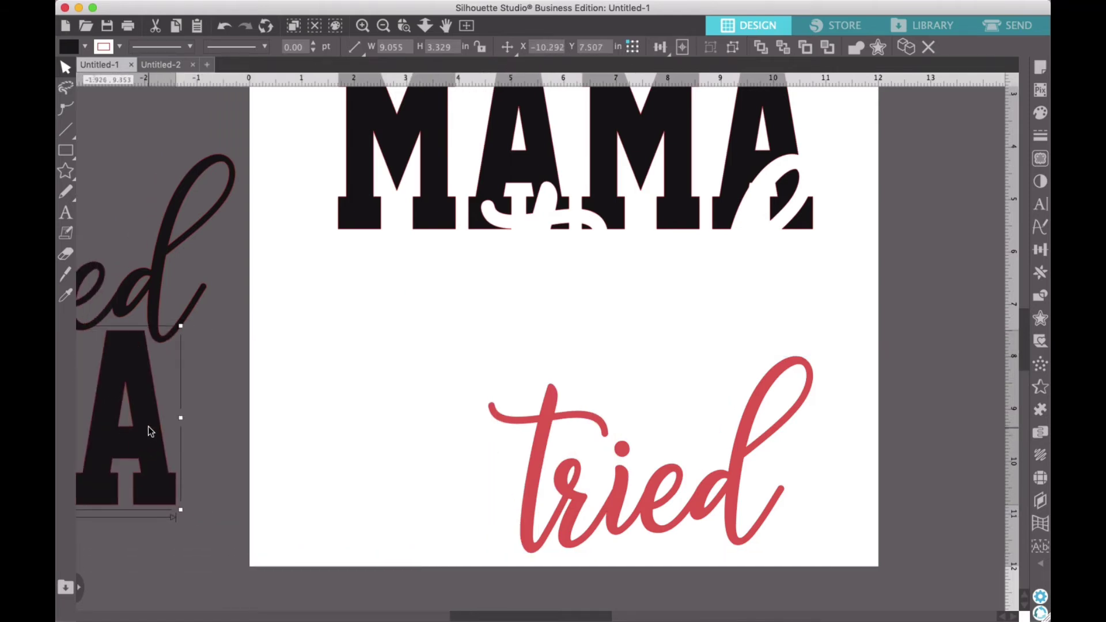
# Step: Move the red "tried" up into the knocked-out gap in the cut black MAMA
pyautogui.moveTo(730, 496); pyautogui.dragTo(725, 292)
pyautogui.click(665, 509)
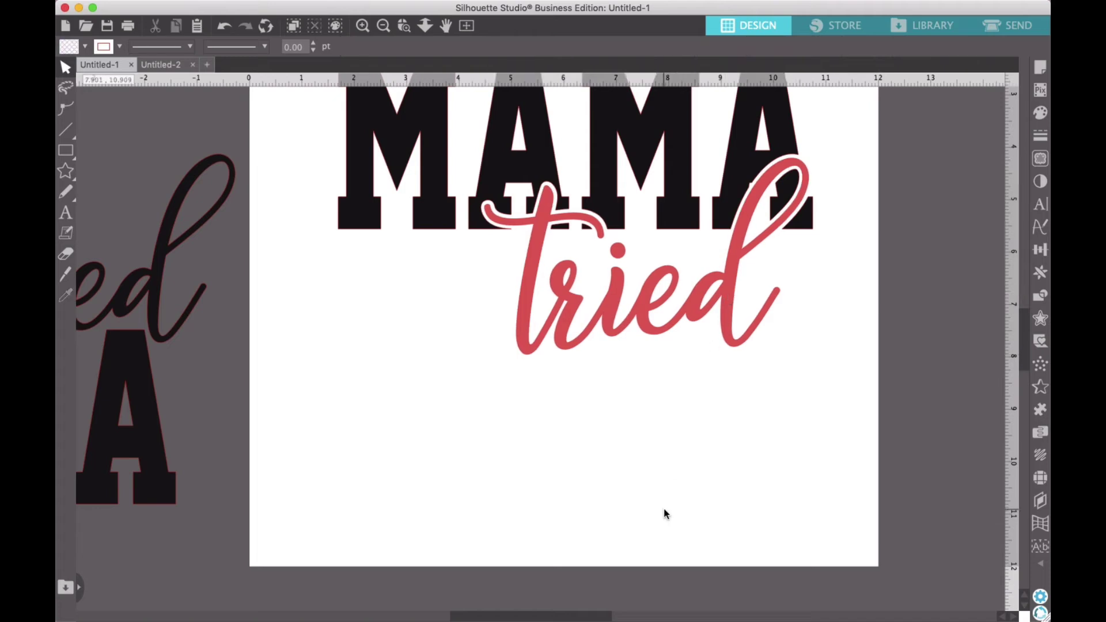
pyautogui.scroll(5, 664, 508)
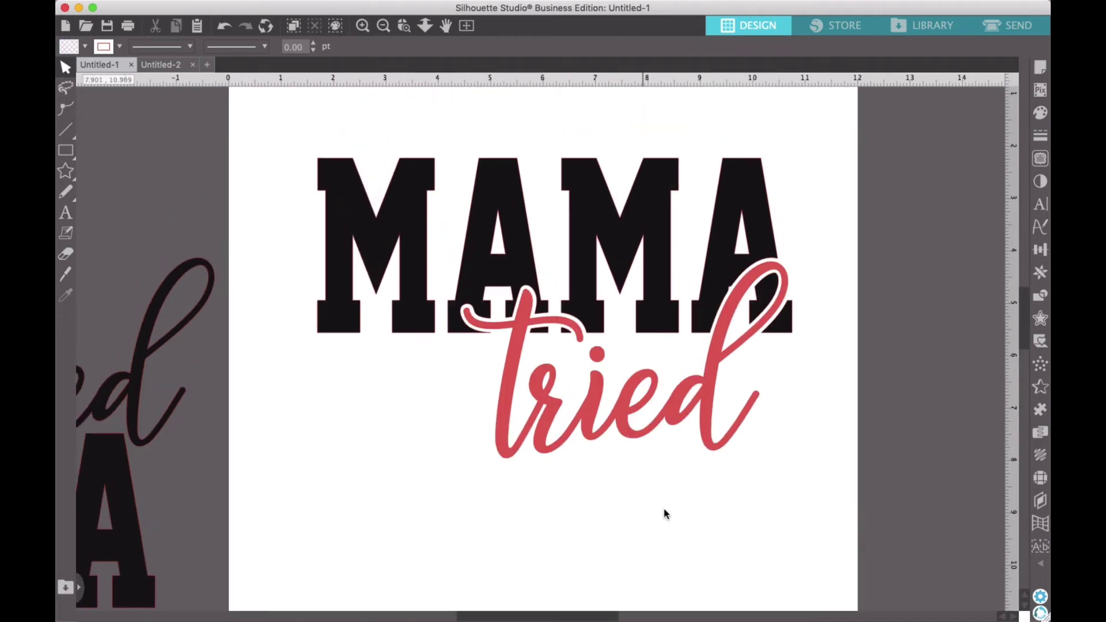
# Step: Delete the black "tried" copy and the uncut black MAMA lying off the page
pyautogui.click(384, 26)
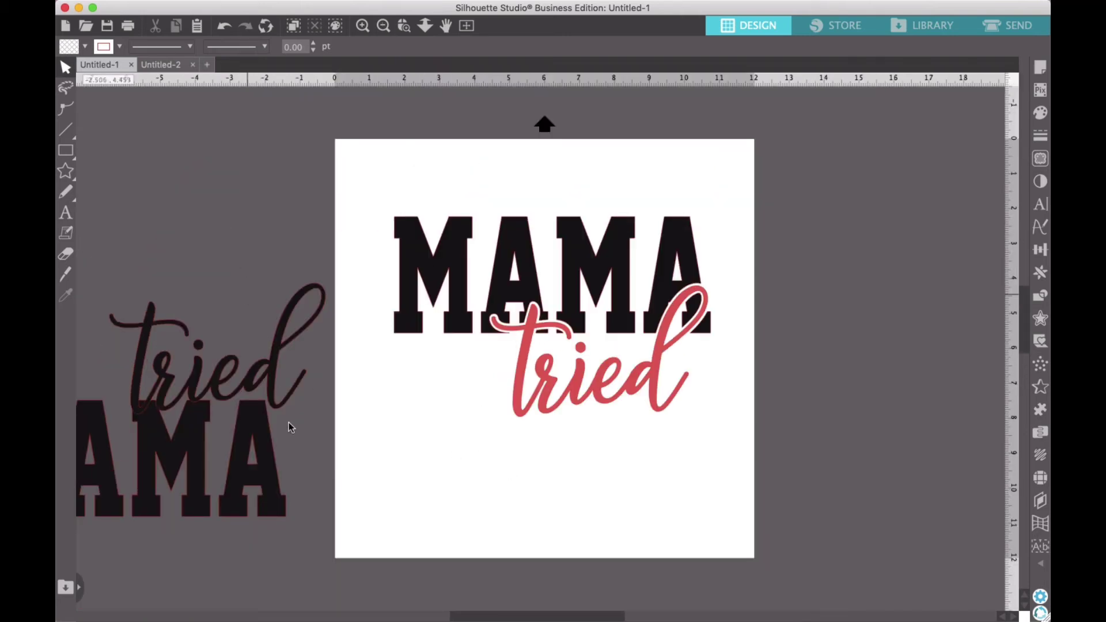
pyautogui.scroll(-2, 294, 444)
pyautogui.scroll(-5, 292, 440)
pyautogui.hscroll(-5, 292, 440)
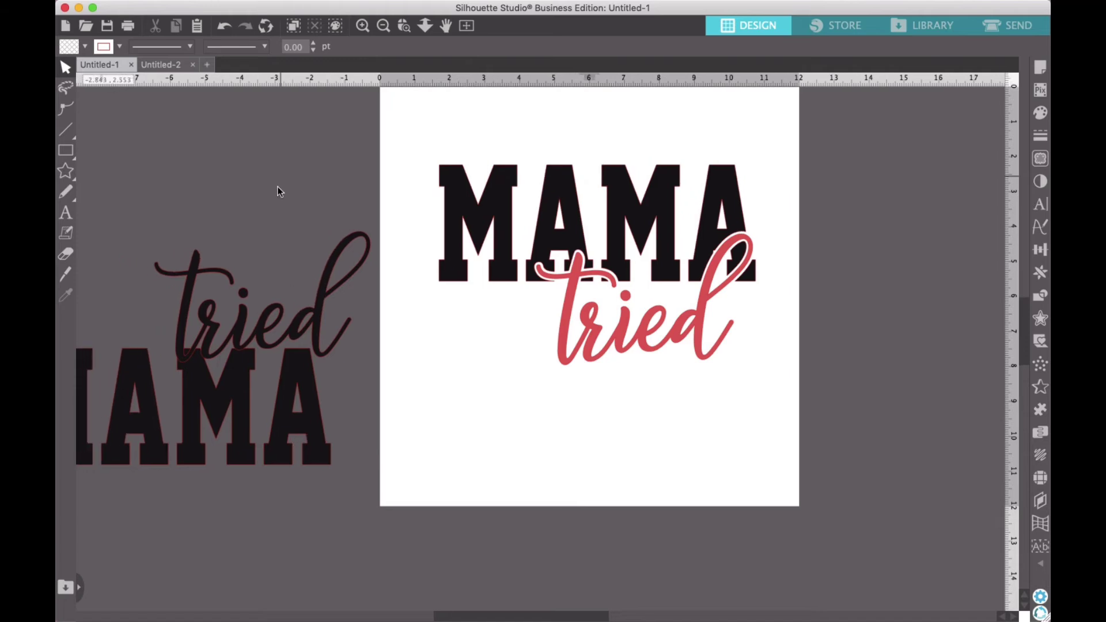
pyautogui.click(175, 443)
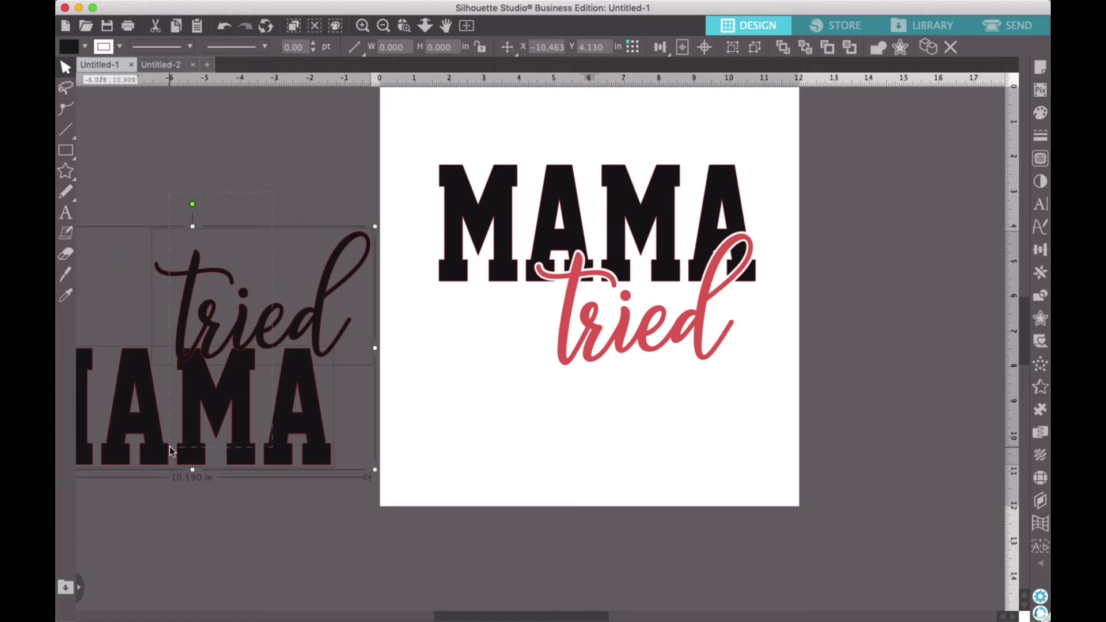
pyautogui.press('Delete')
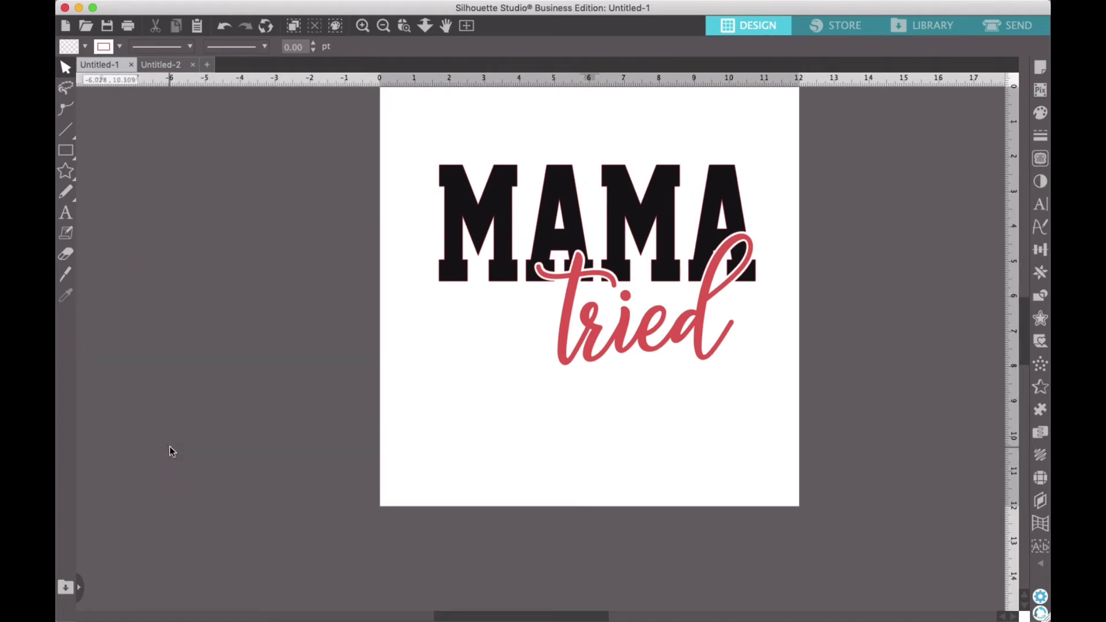
# Step: Move the red "tried" off the page, leaving only the cut MAMA on it
pyautogui.scroll(6, 471, 478)
pyautogui.hscroll(7, 471, 478)
pyautogui.scroll(2, 471, 480)
pyautogui.hscroll(4, 471, 479)
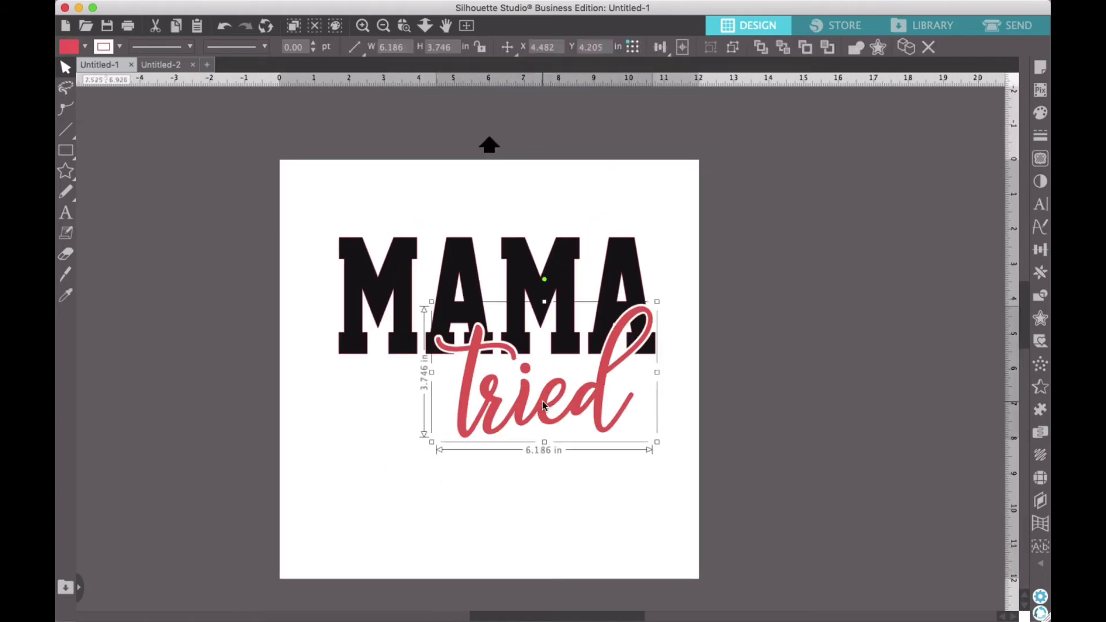
pyautogui.moveTo(542, 403); pyautogui.dragTo(131, 458)
pyautogui.hscroll(-2, 412, 464)
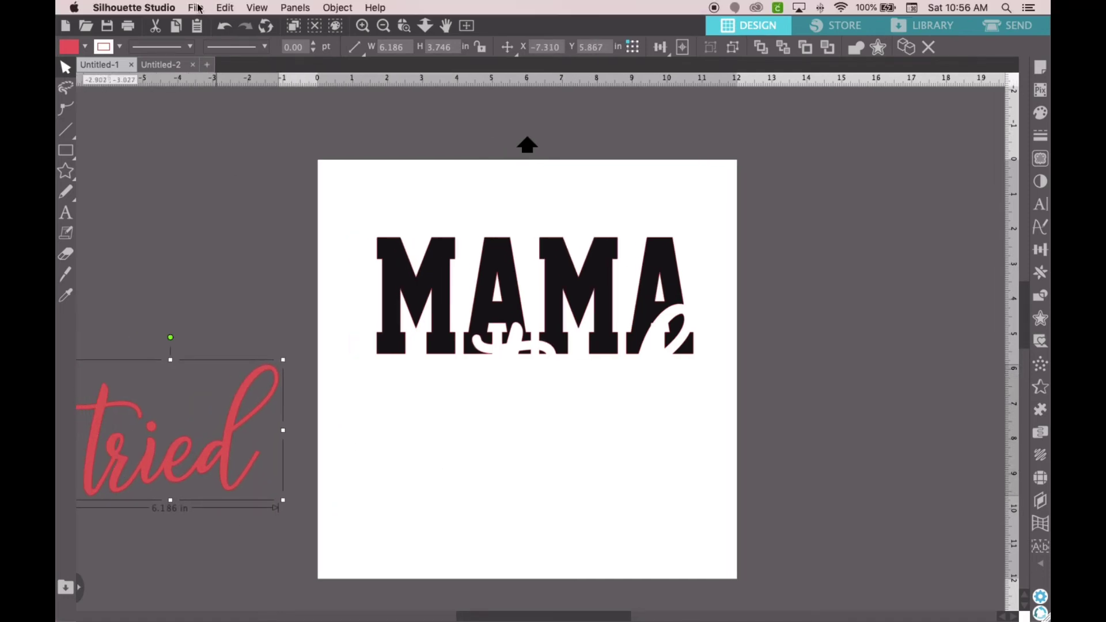
# Step: Copy the sunflower image from the Untitled-2 document and paste it into Untitled-1
pyautogui.click(196, 8)
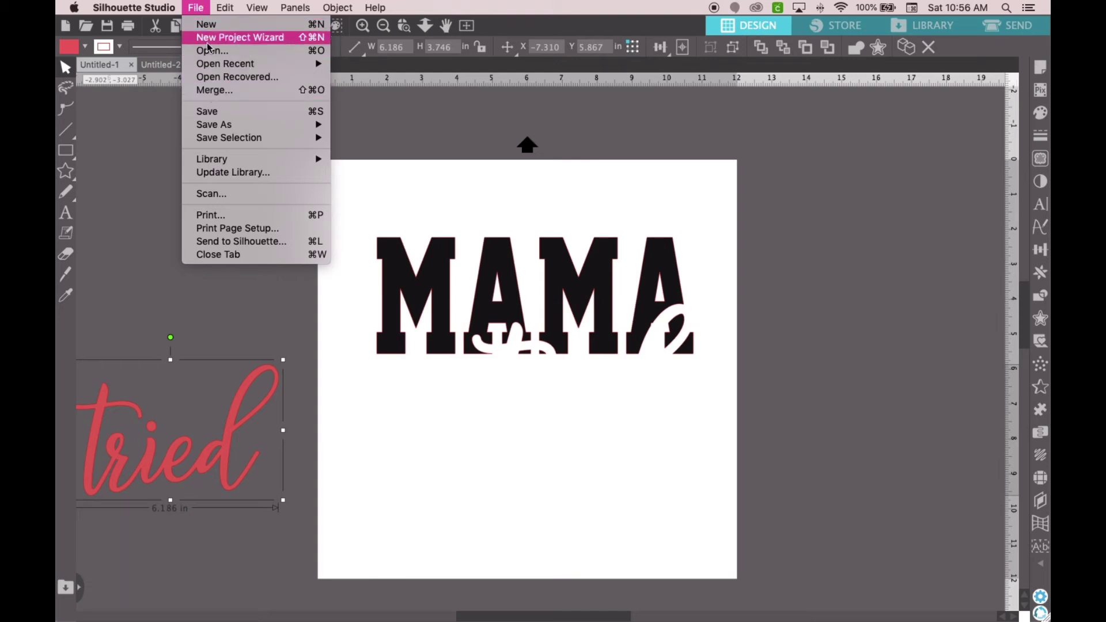
pyautogui.click(162, 232)
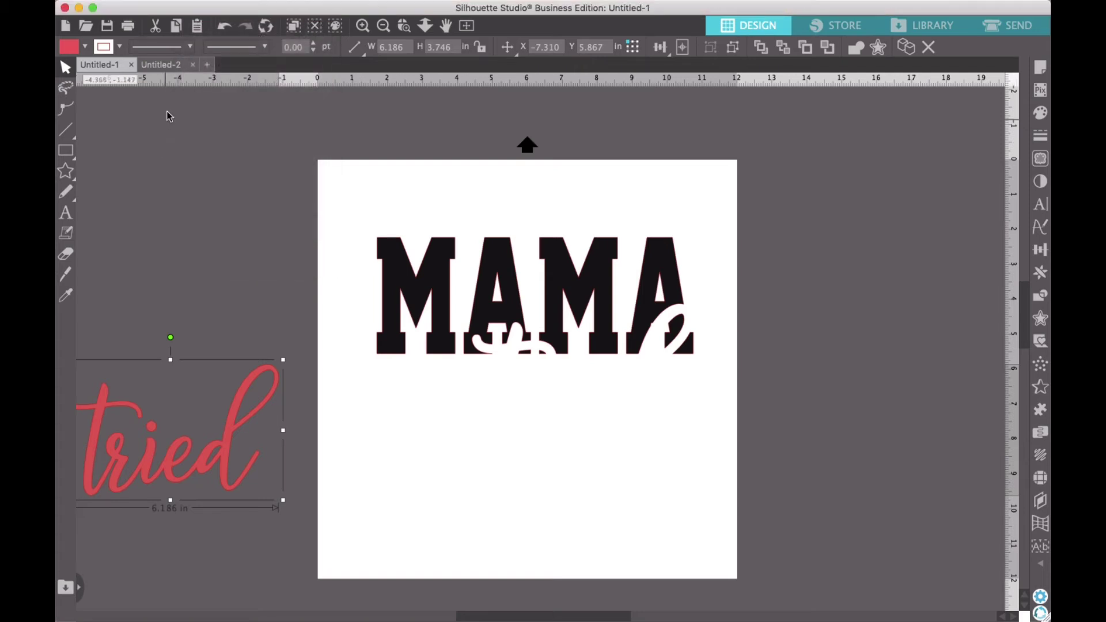
pyautogui.click(168, 64)
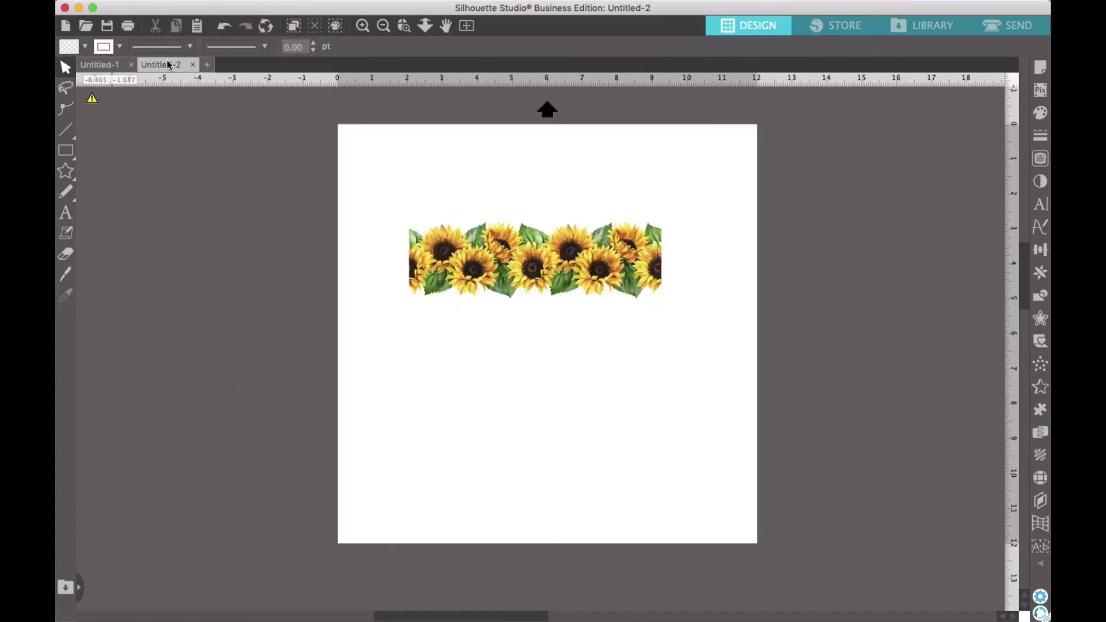
pyautogui.click(476, 278)
pyautogui.rightClick(477, 279)
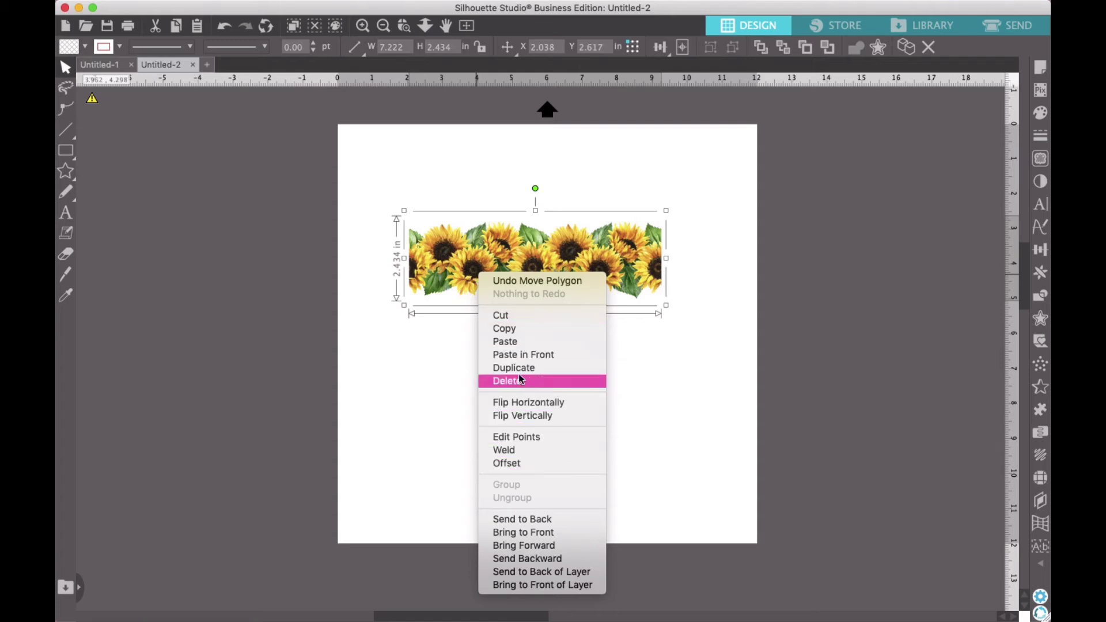
pyautogui.click(517, 331)
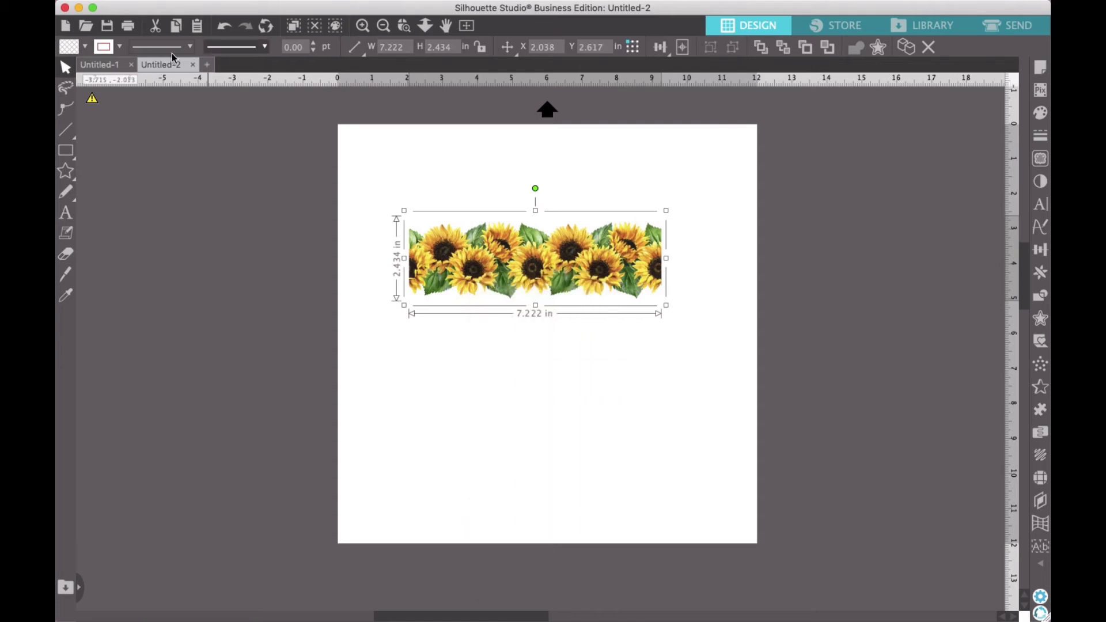
pyautogui.click(112, 67)
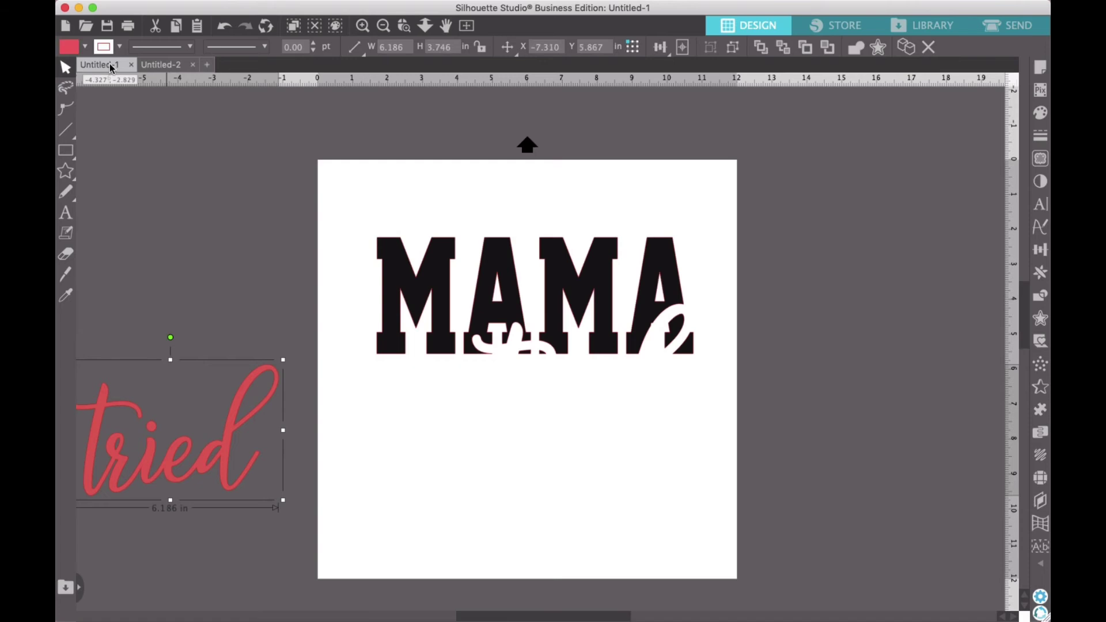
pyautogui.click(534, 425)
pyautogui.press('super+v')
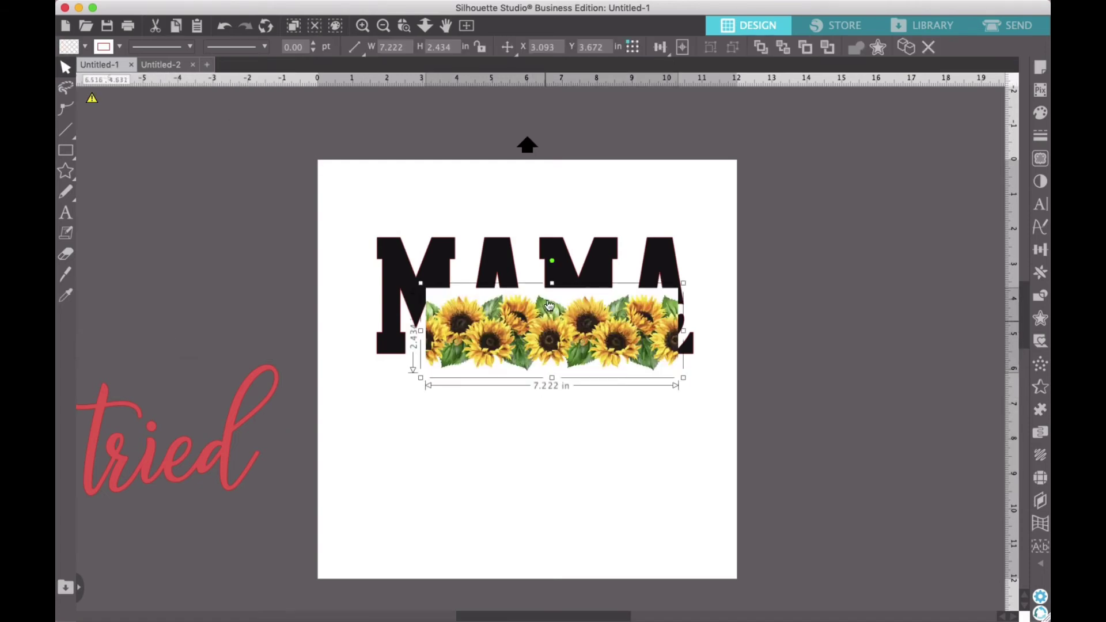
# Step: Enlarge the sunflower image to about 10.2 by 4.6 in and place it over the whole MAMA word
pyautogui.moveTo(552, 283); pyautogui.dragTo(551, 253)
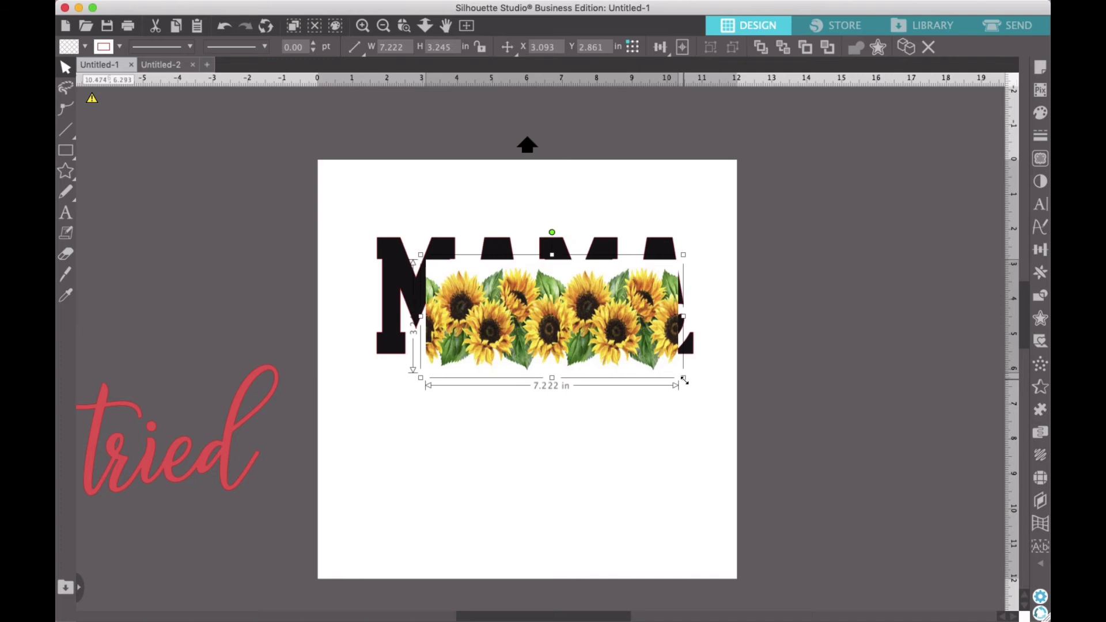
pyautogui.moveTo(684, 380); pyautogui.dragTo(779, 441)
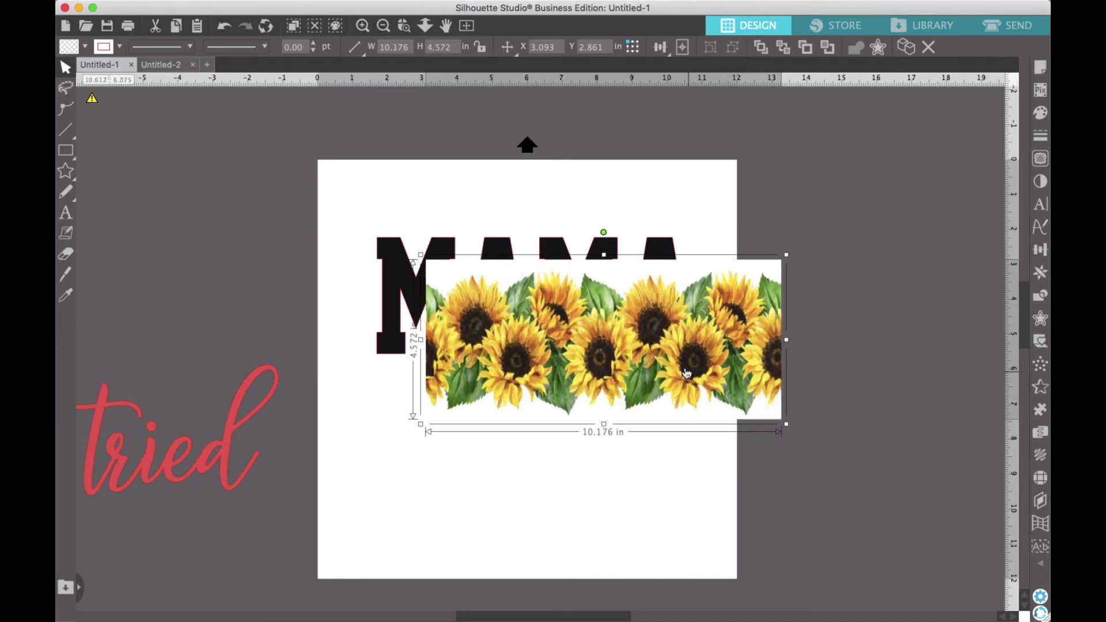
pyautogui.moveTo(687, 373); pyautogui.dragTo(607, 330)
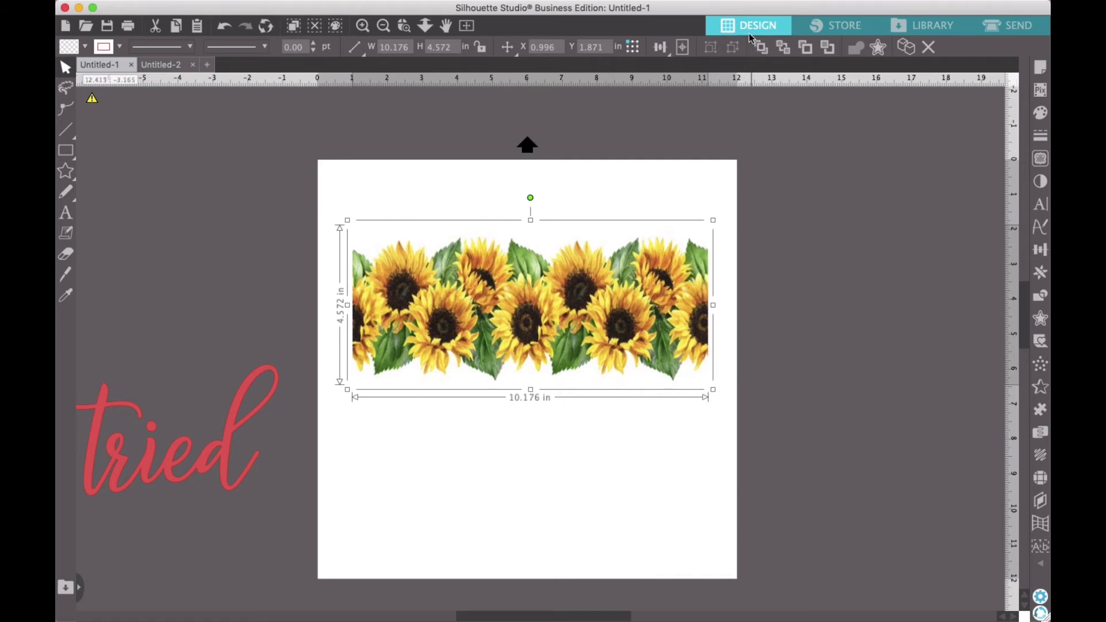
# Step: Send the sunflower image behind the MAMA letters and shift MAMA slightly within the pattern
pyautogui.click(786, 49)
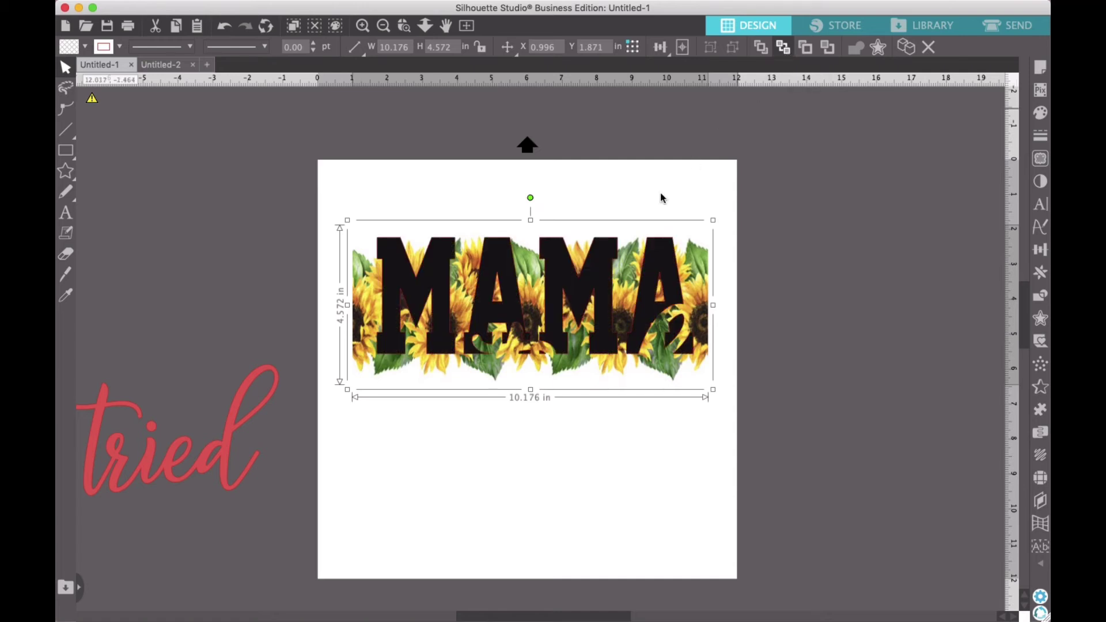
pyautogui.click(604, 265)
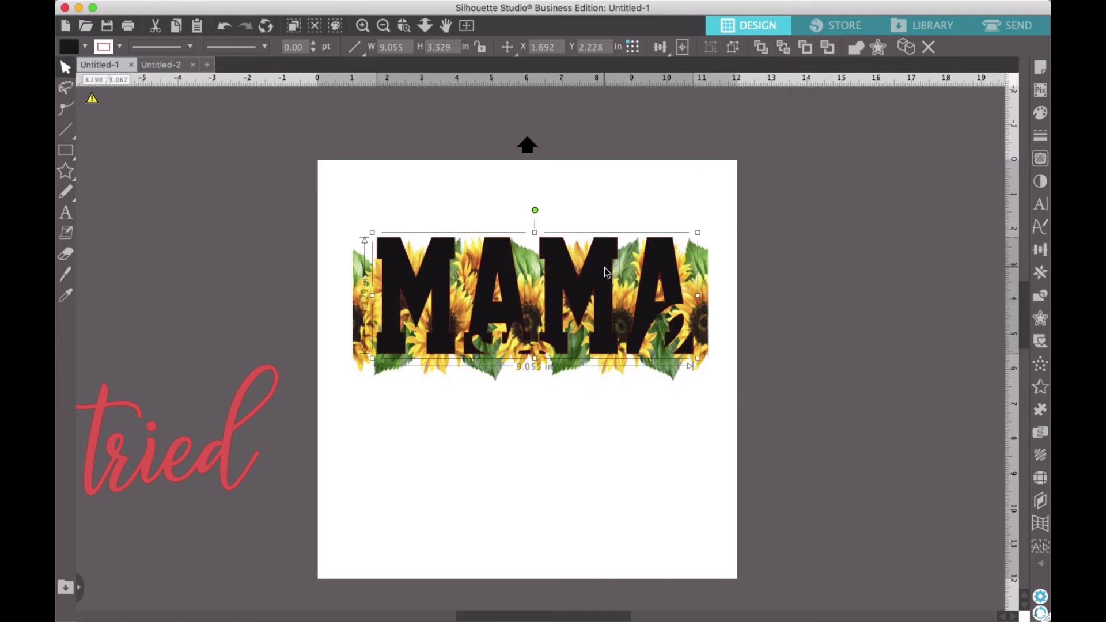
pyautogui.moveTo(605, 279); pyautogui.dragTo(602, 275)
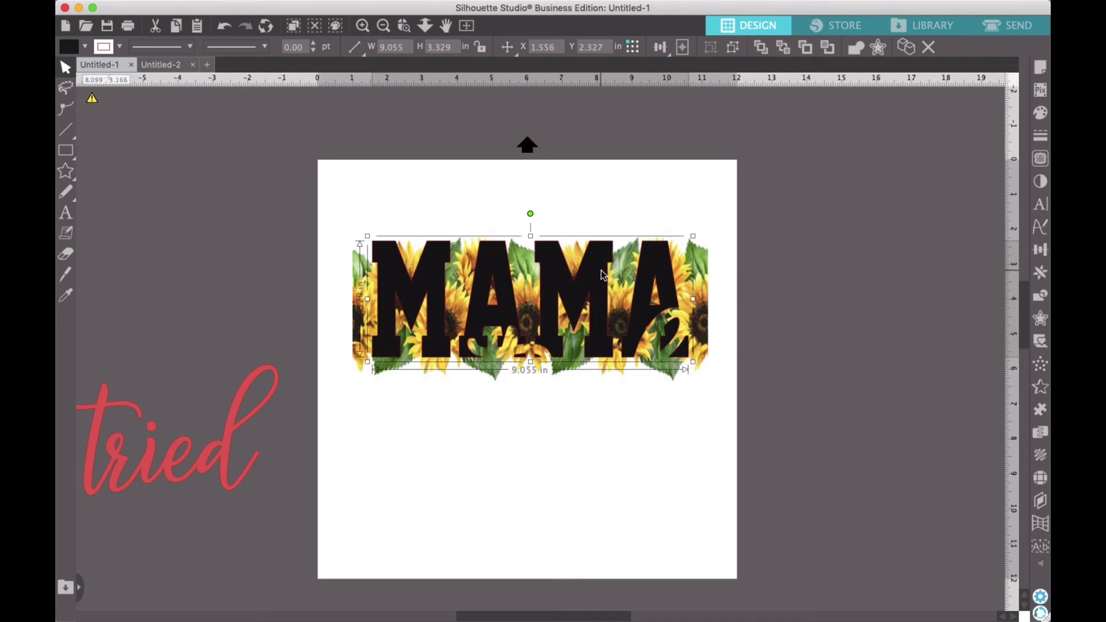
# Step: Enlarge the sunflower image to about 10.5 by 5.2 in and move MAMA down so the flowers fill its letters
pyautogui.click(705, 345)
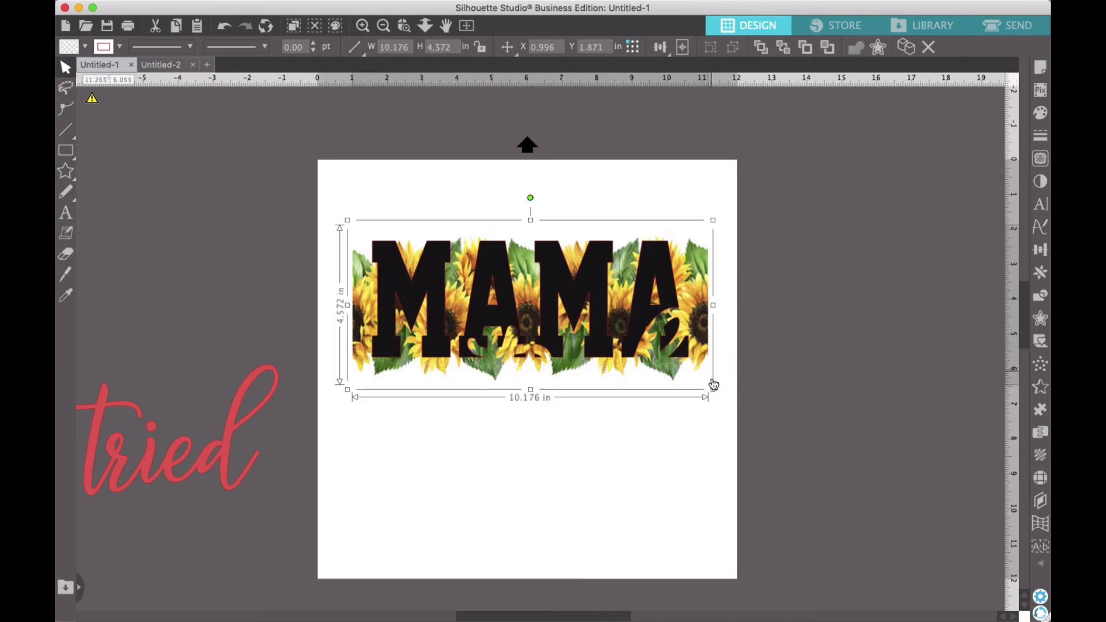
pyautogui.moveTo(714, 391); pyautogui.dragTo(725, 395)
pyautogui.moveTo(537, 397); pyautogui.dragTo(538, 412)
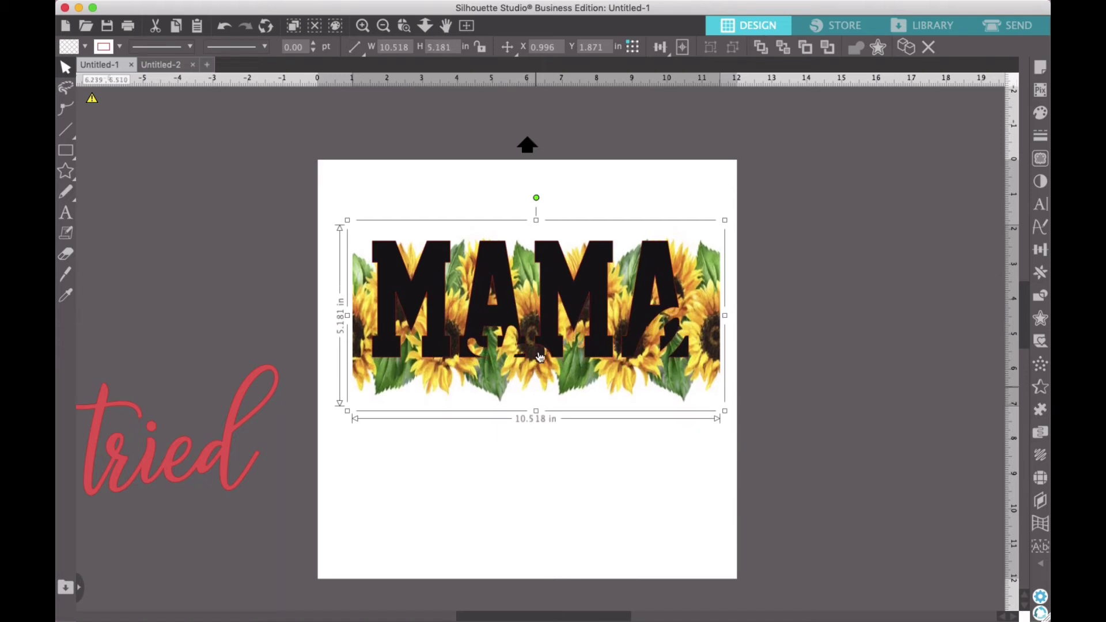
pyautogui.click(557, 292)
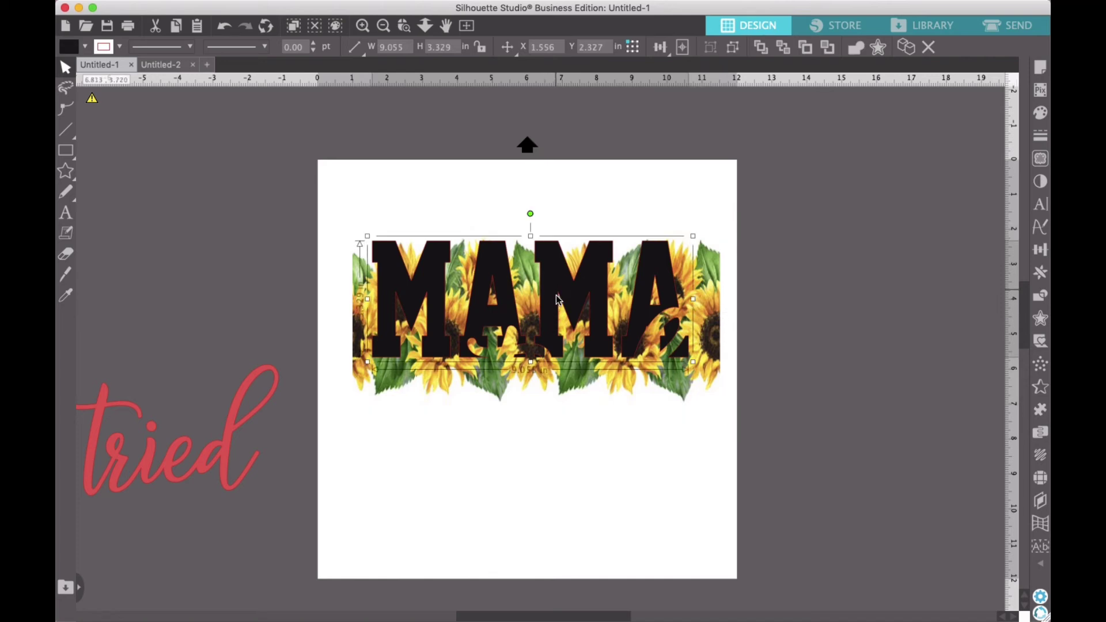
pyautogui.moveTo(557, 299); pyautogui.dragTo(560, 321)
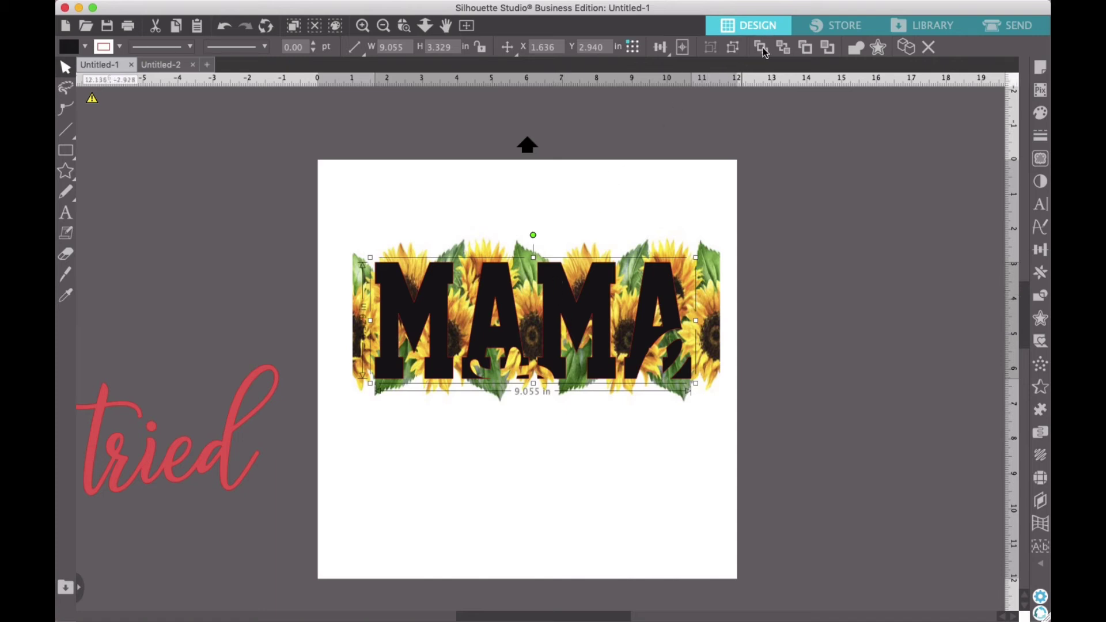
# Step: Send MAMA behind the sunflower image and crop the two together into sunflower-filled letters
pyautogui.click(784, 51)
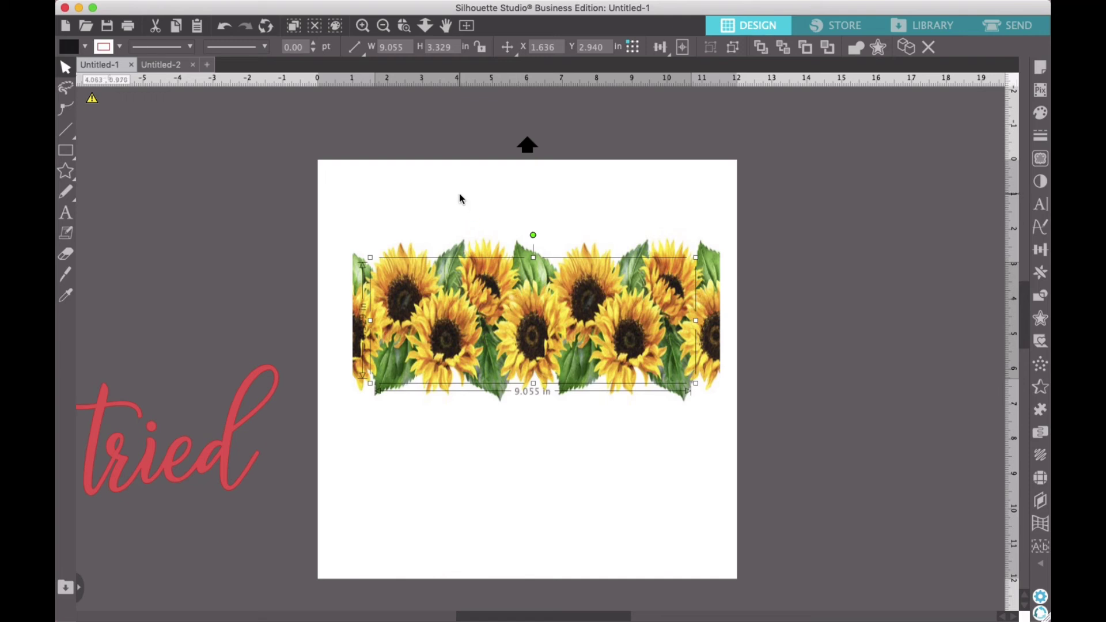
pyautogui.moveTo(459, 197); pyautogui.dragTo(577, 406)
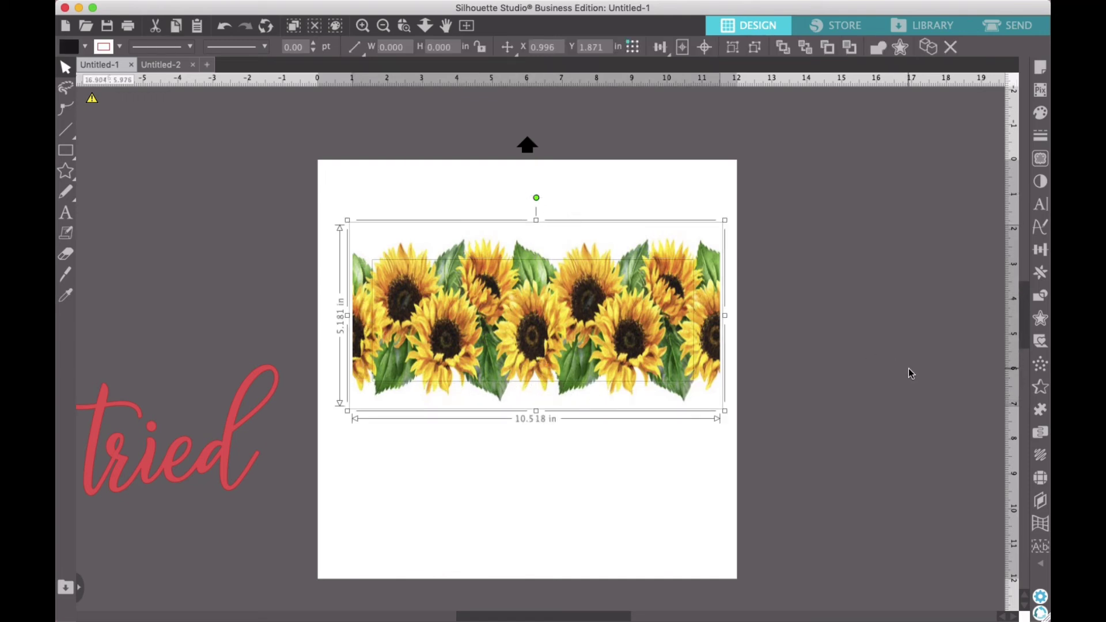
pyautogui.click(1041, 297)
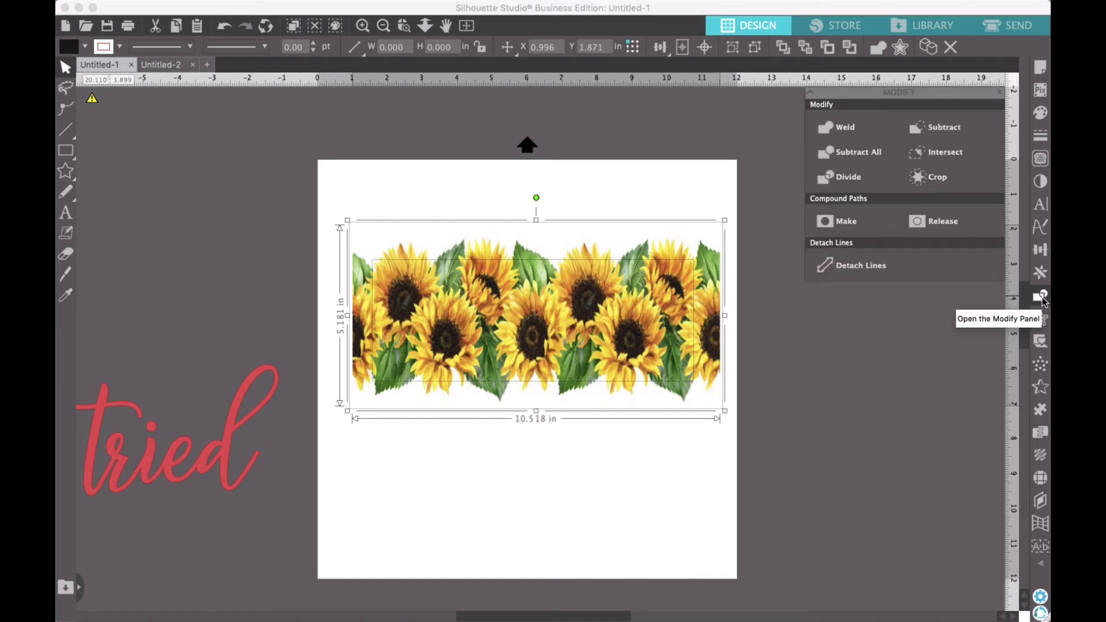
pyautogui.click(963, 184)
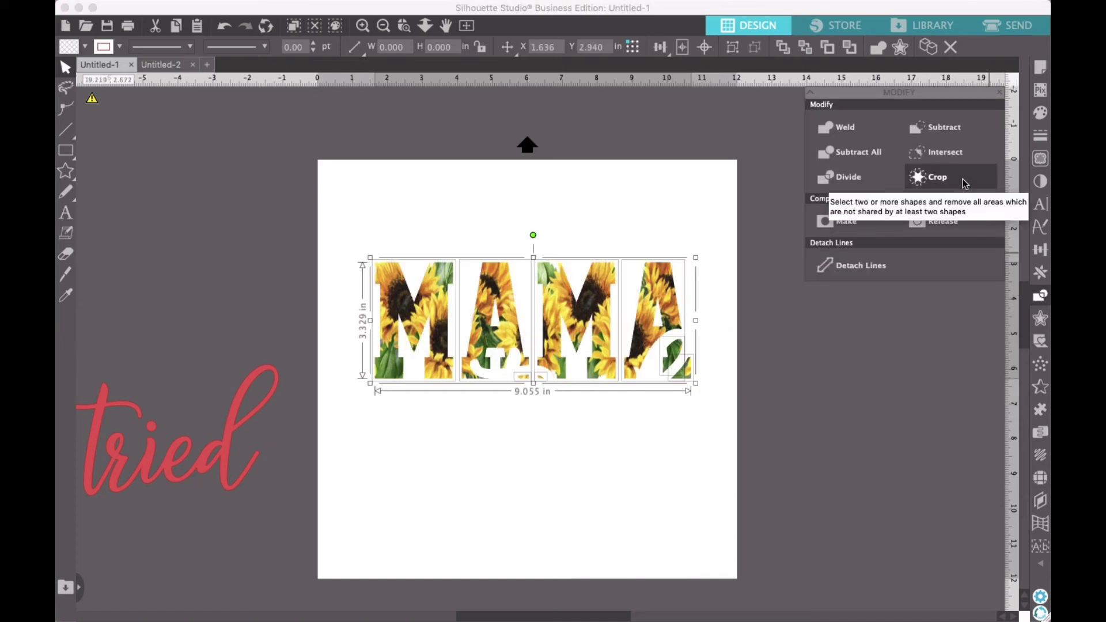
pyautogui.click(686, 476)
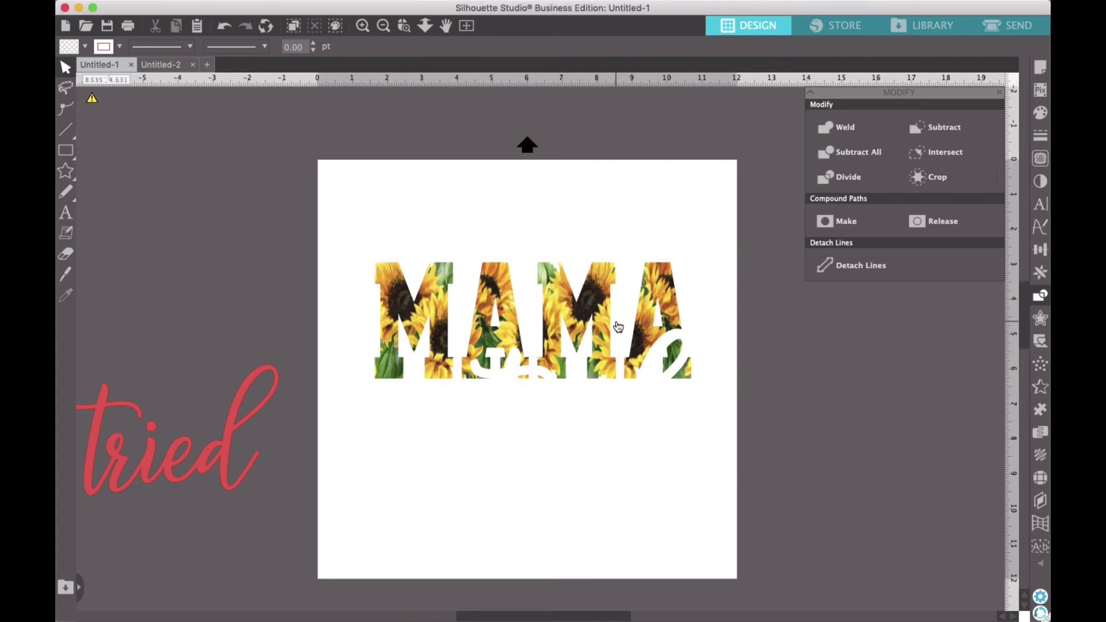
# Step: Move the red "tried" back onto the page and fit it into the cut-out of the sunflower MAMA
pyautogui.moveTo(228, 440); pyautogui.dragTo(638, 402)
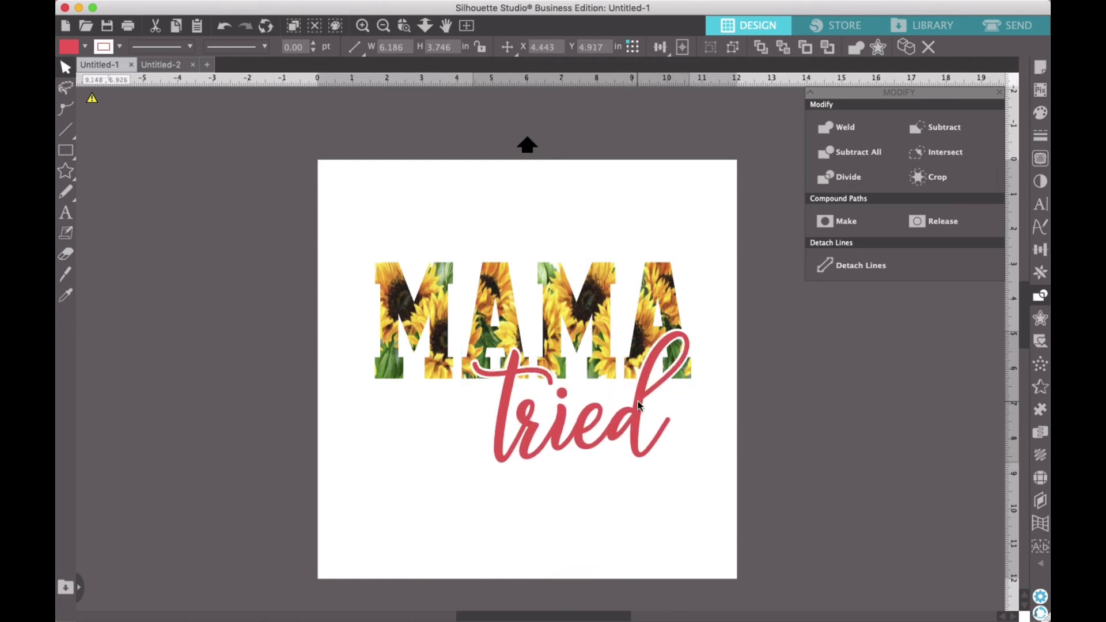
pyautogui.click(638, 405)
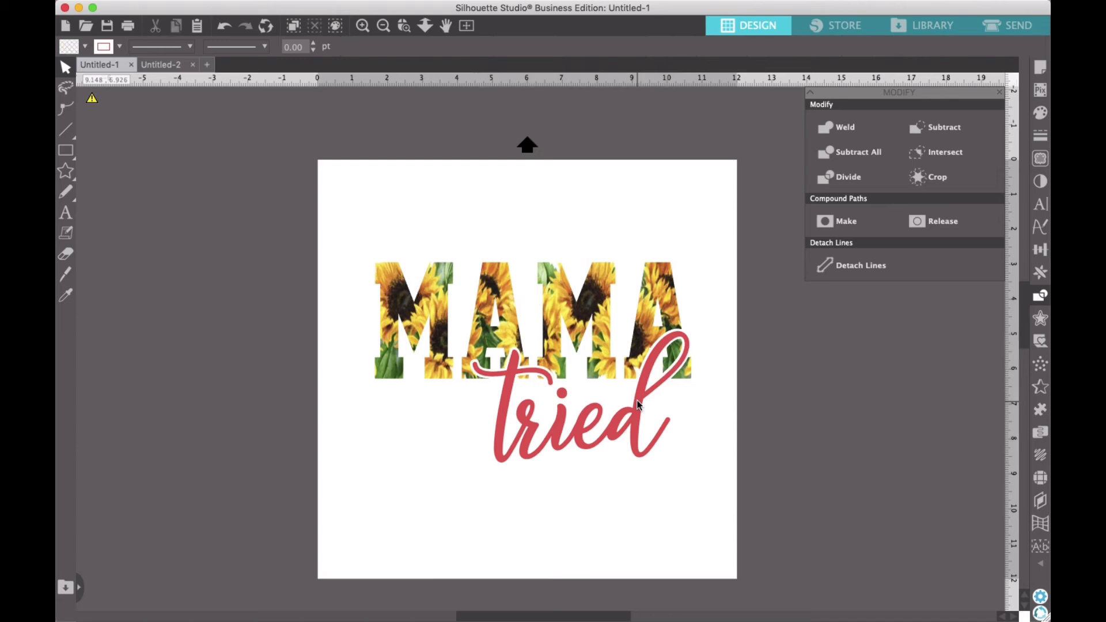
pyautogui.click(999, 92)
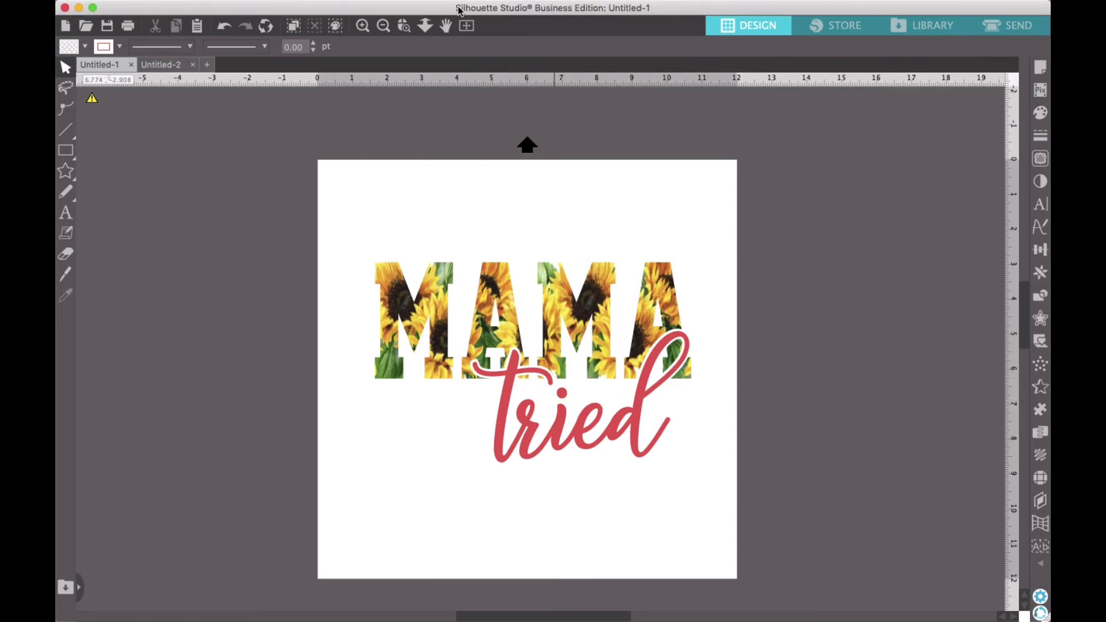
pyautogui.click(363, 25)
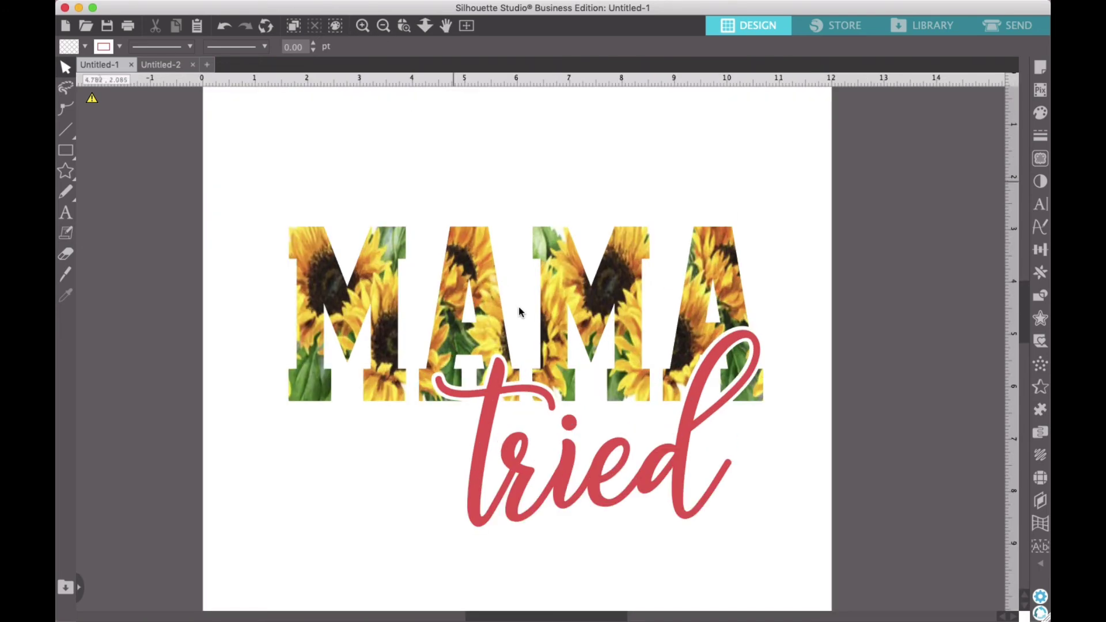
pyautogui.scroll(-2, 519, 311)
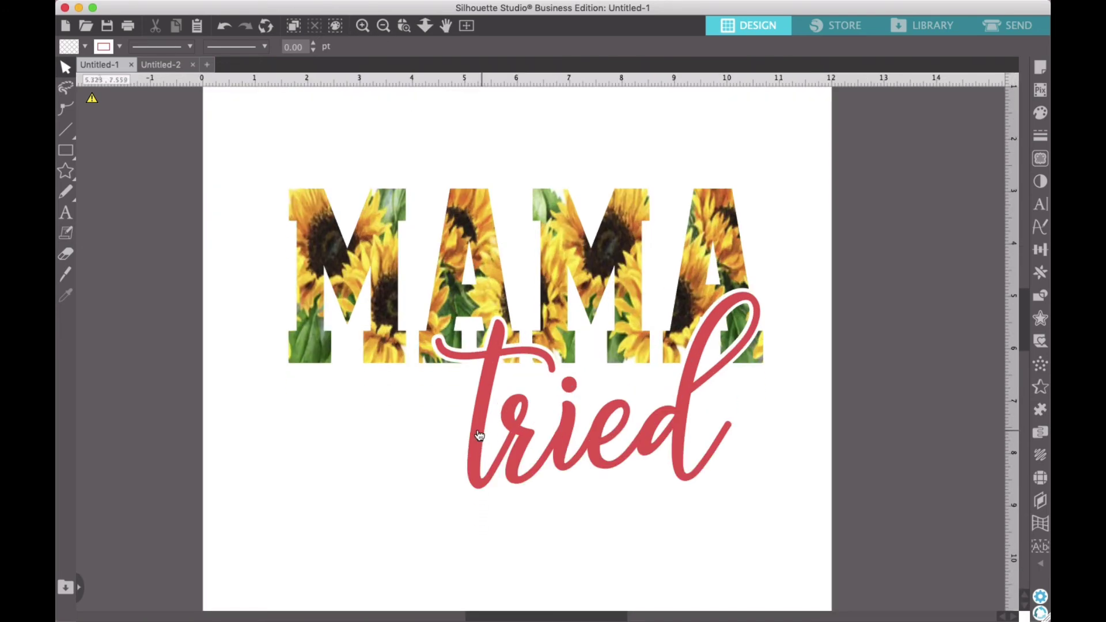
# Step: Fill the script "tried" with the leaf green #396633 sampled from the sunflower pattern in the first M
pyautogui.click(480, 405)
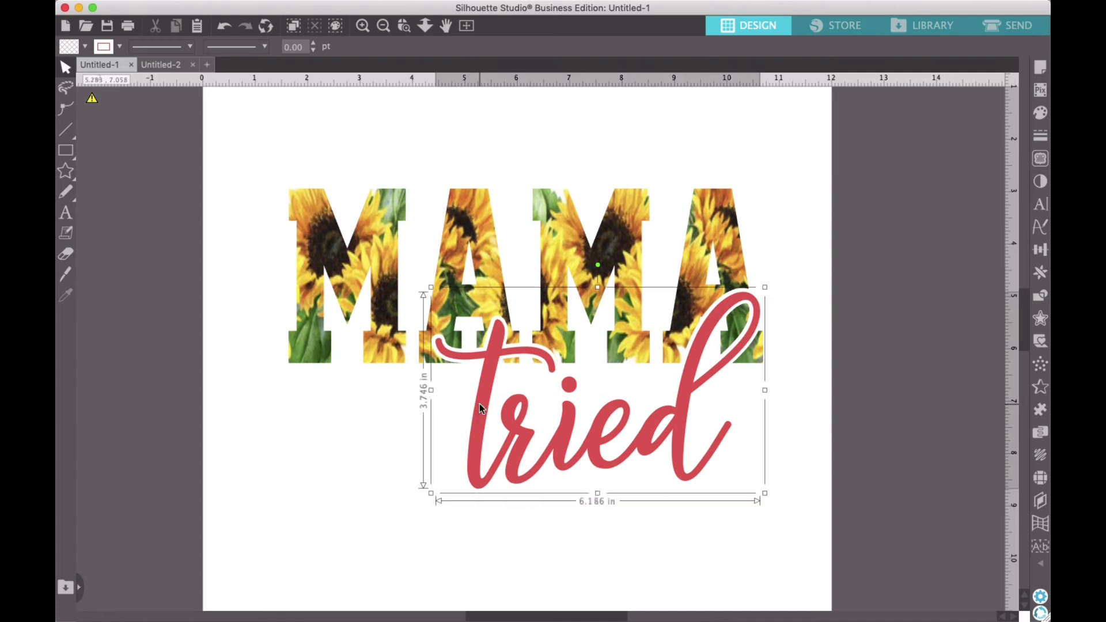
pyautogui.rightClick(479, 405)
pyautogui.click(406, 601)
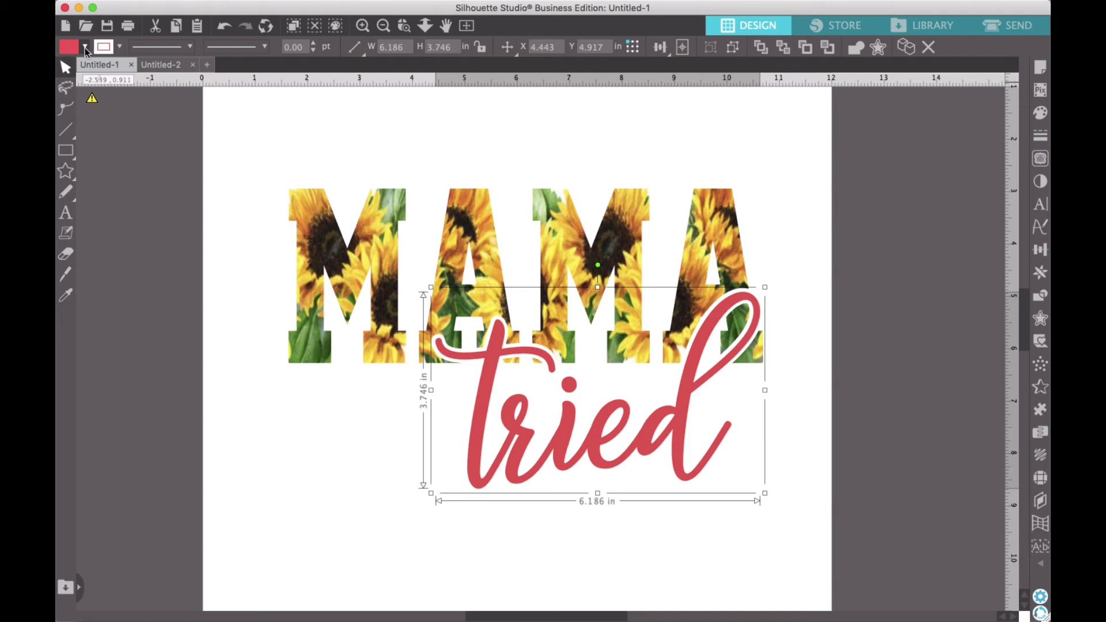
pyautogui.click(85, 47)
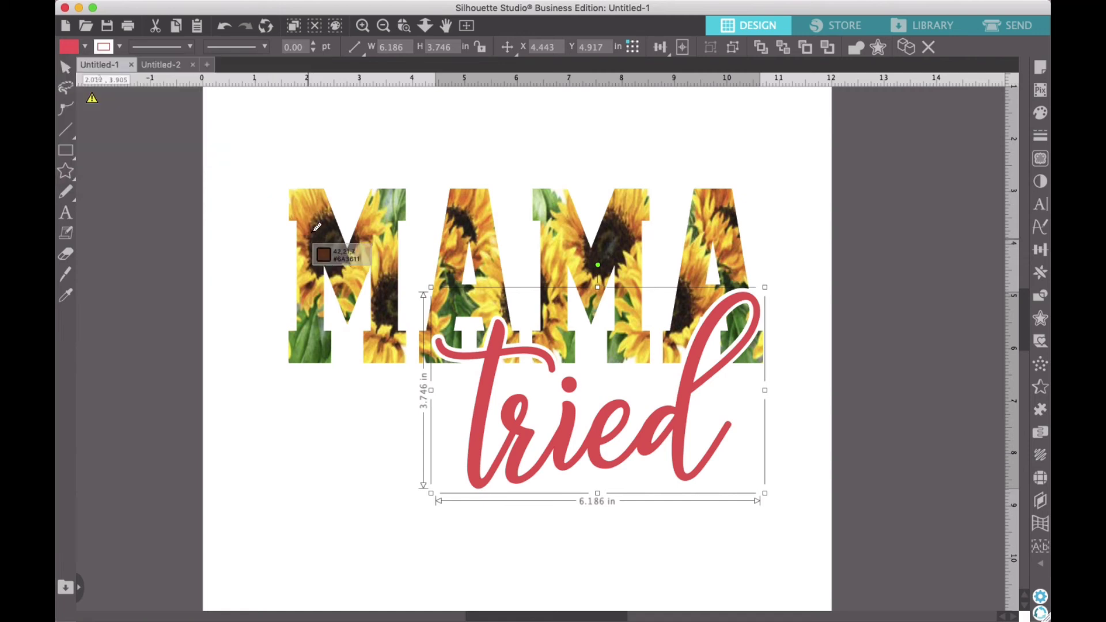
pyautogui.click(324, 347)
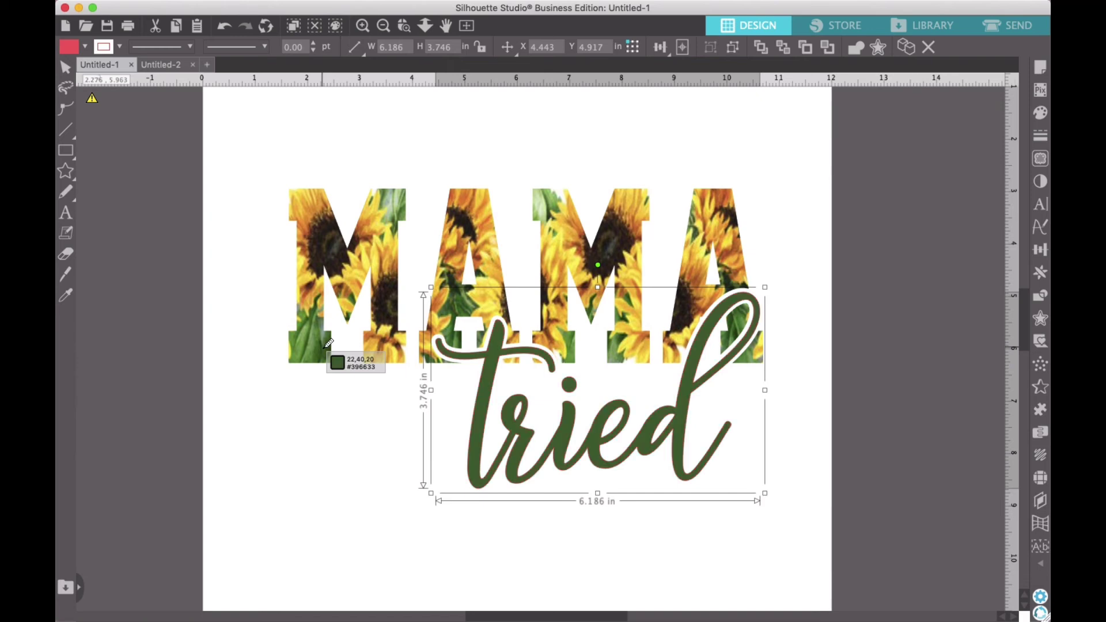
pyautogui.click(313, 412)
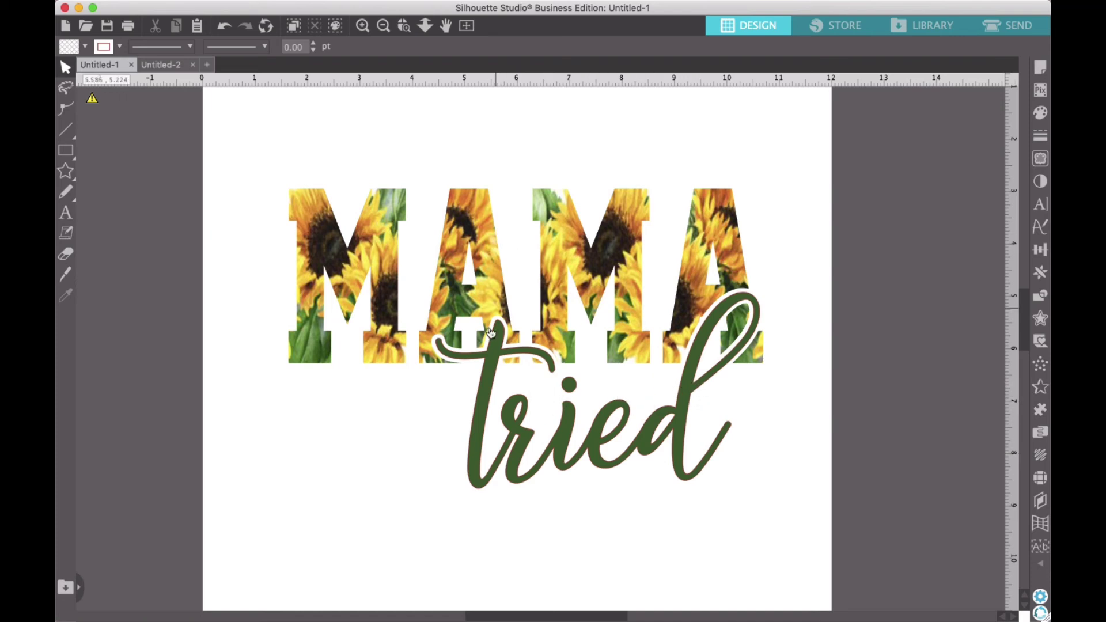
# Step: Set the outline of the script "tried" to the same leaf green as its fill
pyautogui.click(362, 25)
pyautogui.click(362, 25)
pyautogui.click(362, 25)
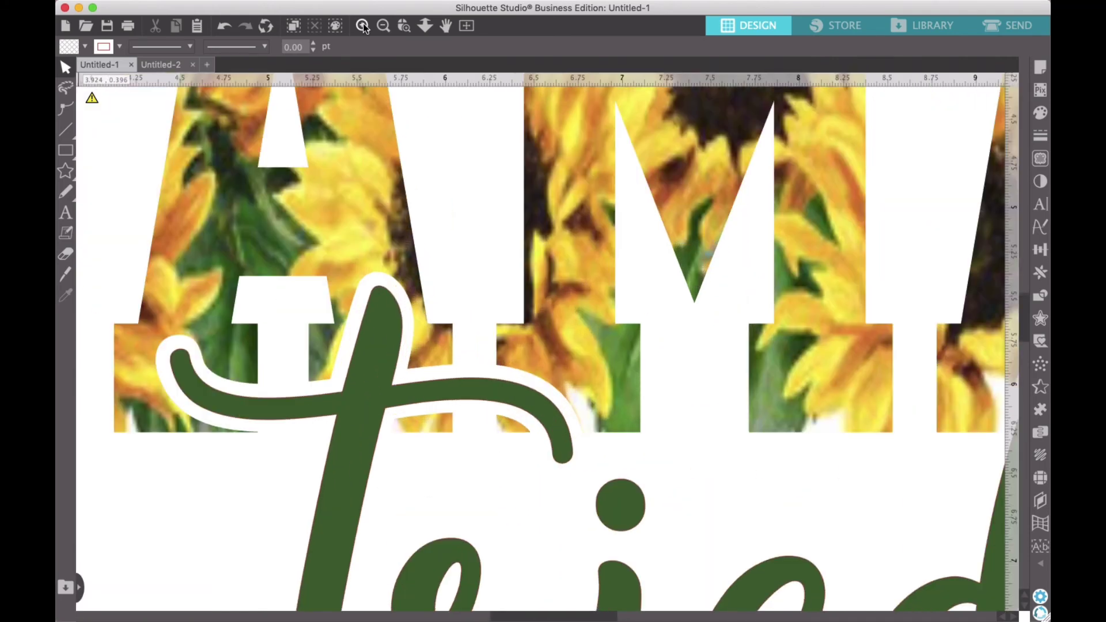
pyautogui.click(363, 25)
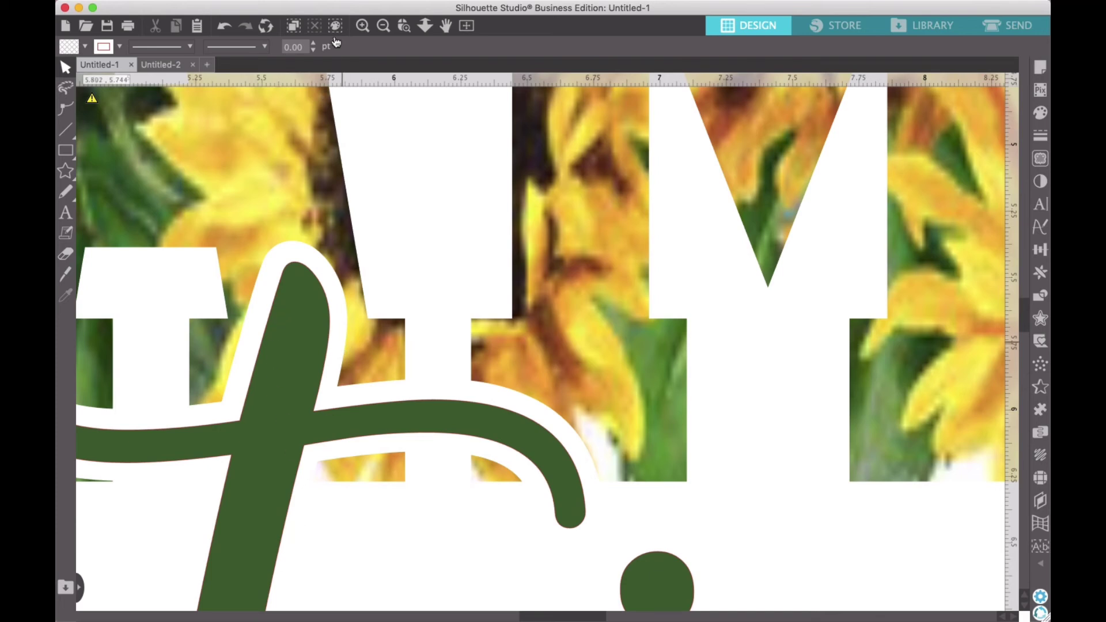
pyautogui.click(383, 26)
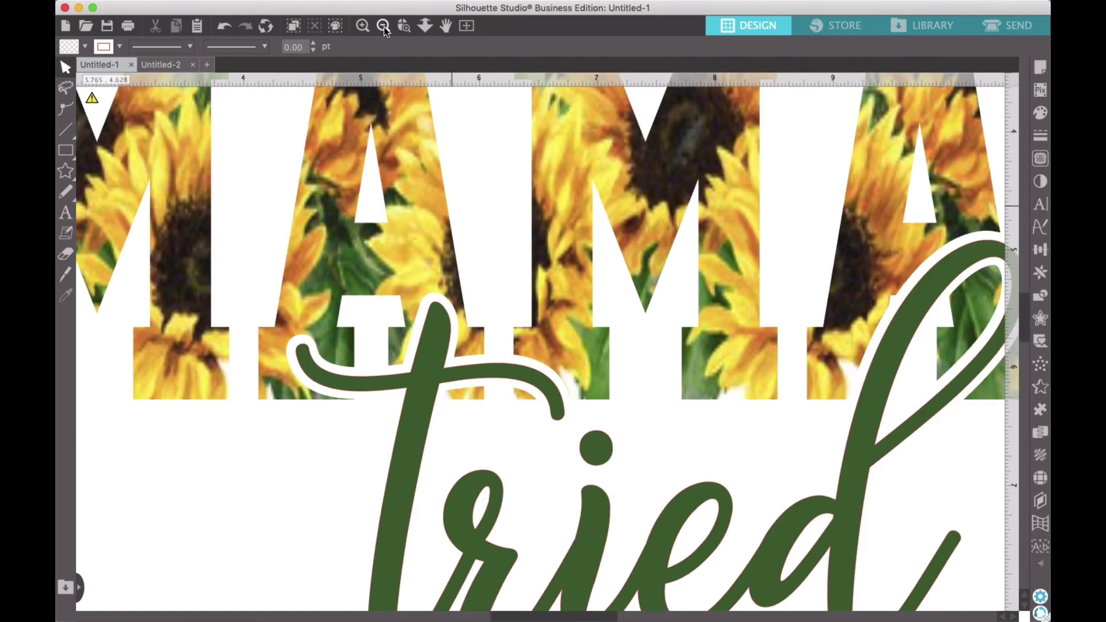
pyautogui.click(383, 26)
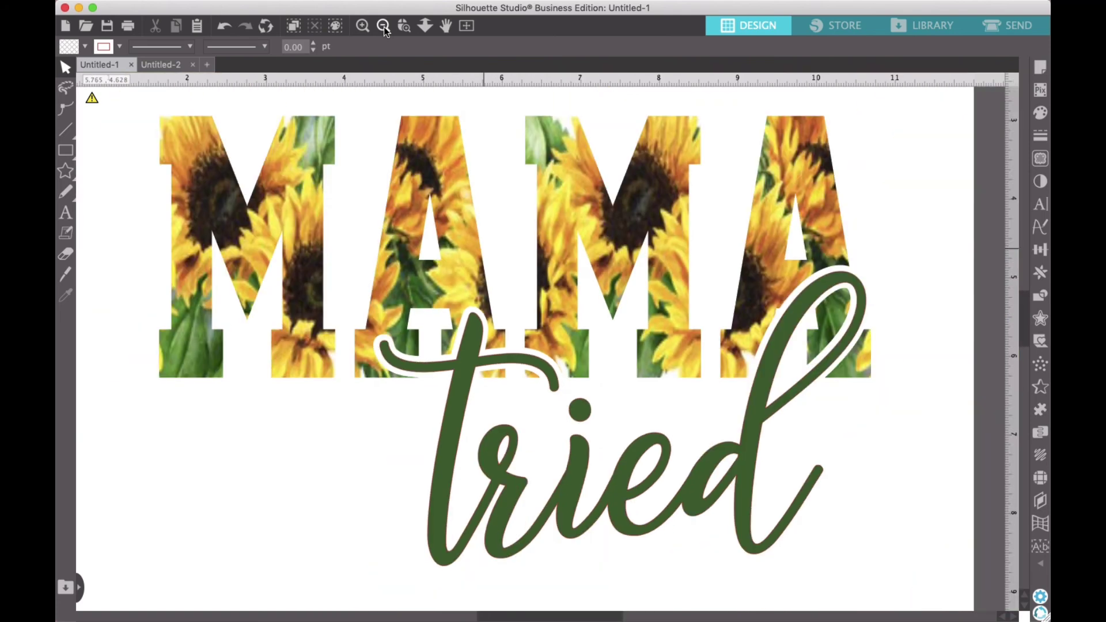
pyautogui.click(383, 26)
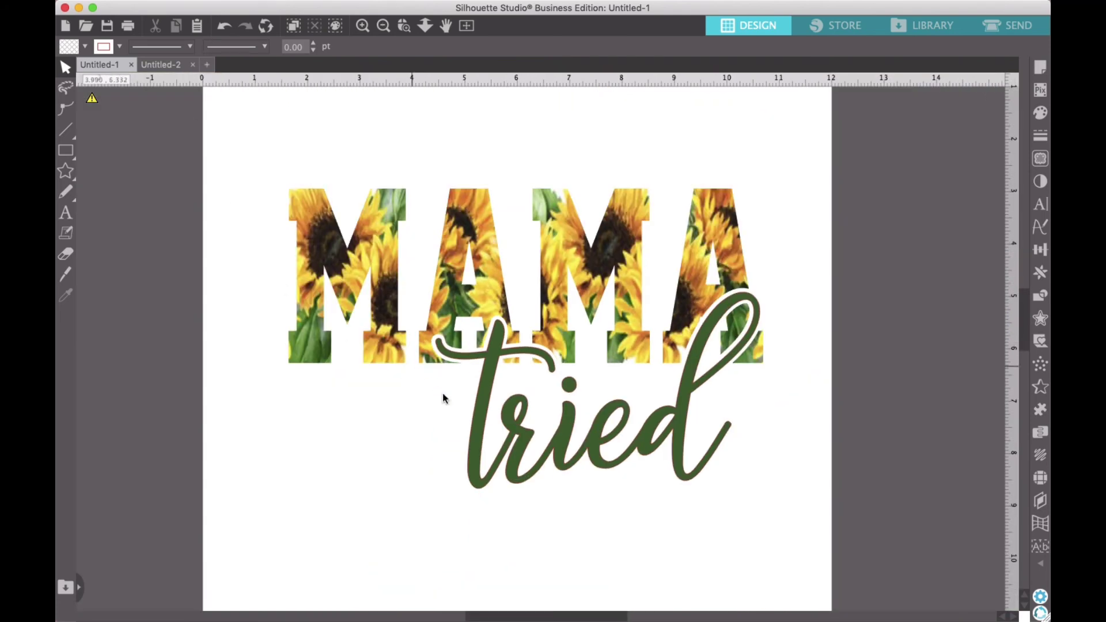
pyautogui.click(476, 426)
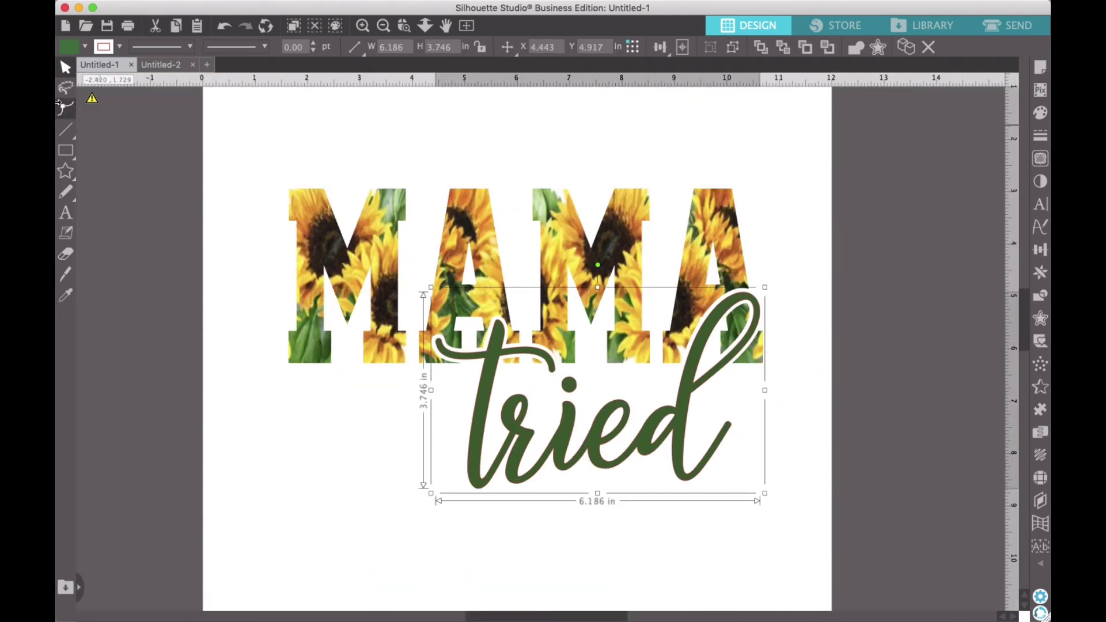
pyautogui.click(119, 47)
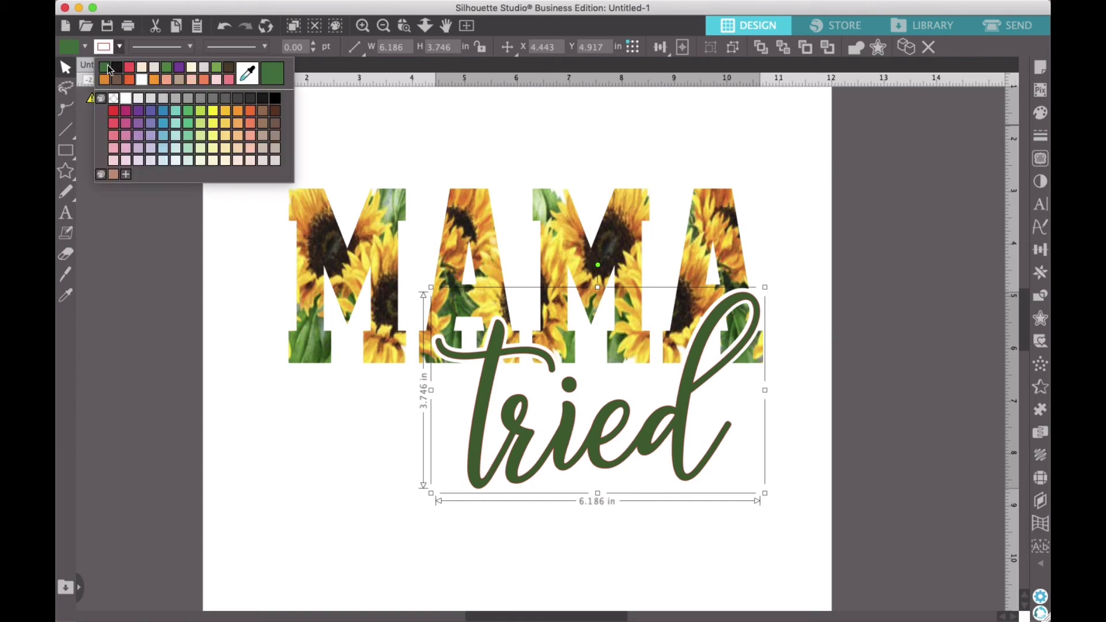
pyautogui.click(106, 71)
pyautogui.click(285, 412)
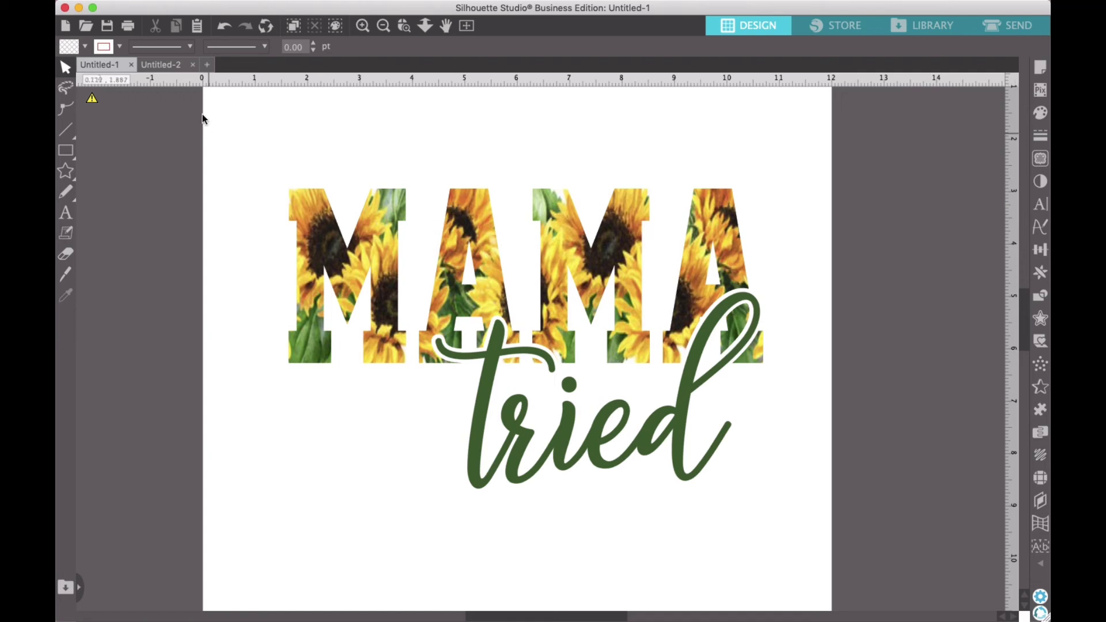
# Step: Draw a rectangle about 10.8 by 8.4 in around the whole design and fill it with black
pyautogui.click(383, 26)
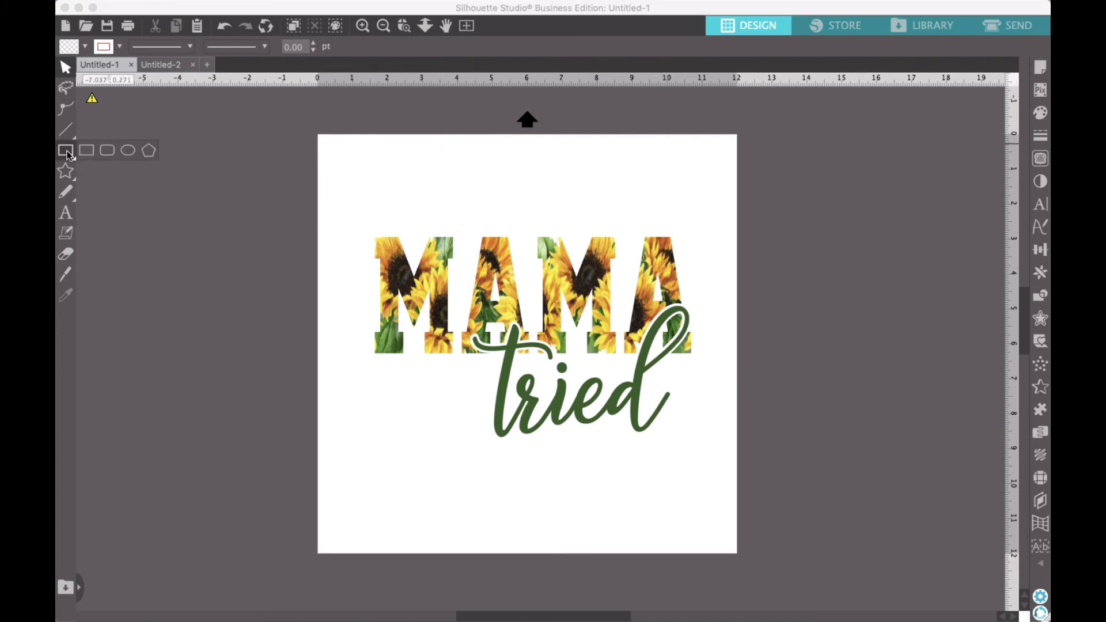
pyautogui.click(87, 166)
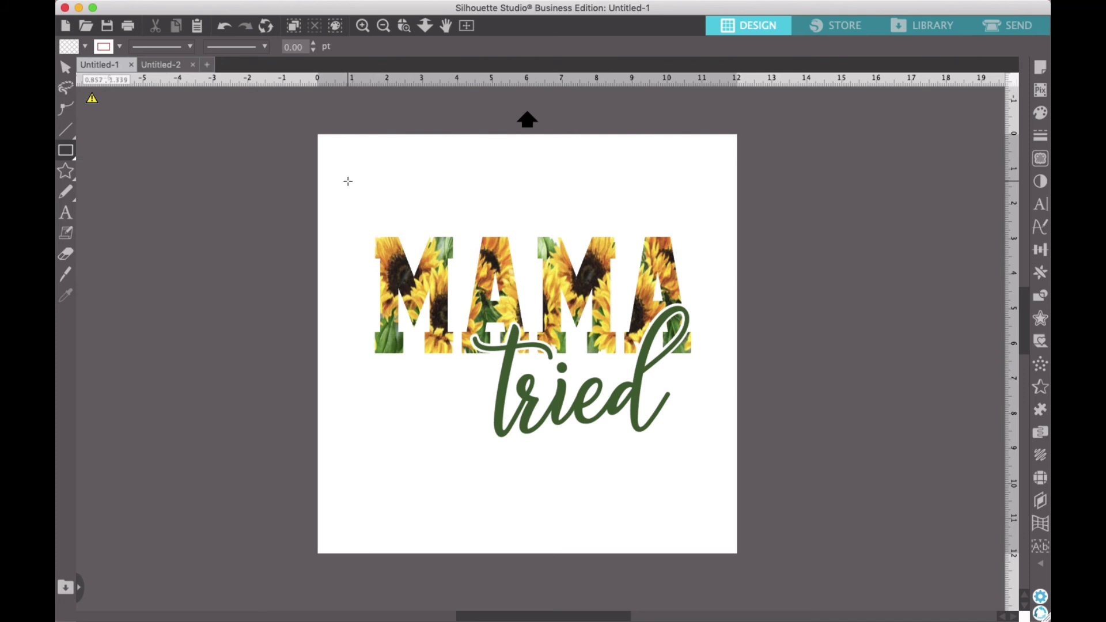
pyautogui.moveTo(348, 181)
pyautogui.mouseDown()
pyautogui.moveTo(590, 197)
pyautogui.moveTo(732, 452)
pyautogui.moveTo(727, 478)
pyautogui.mouseUp()
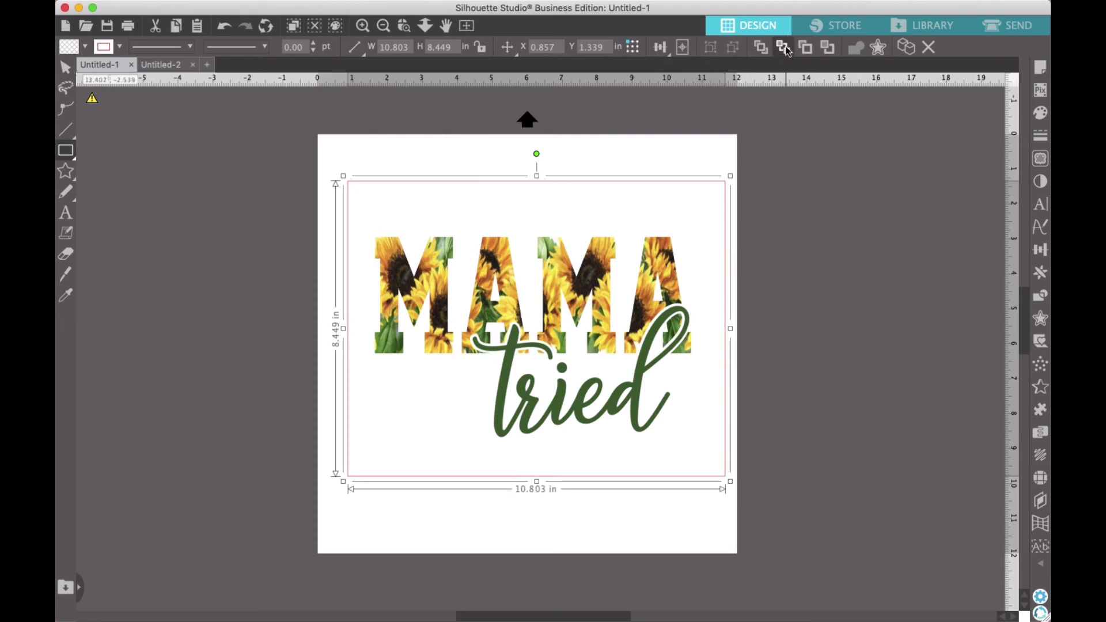
pyautogui.click(84, 46)
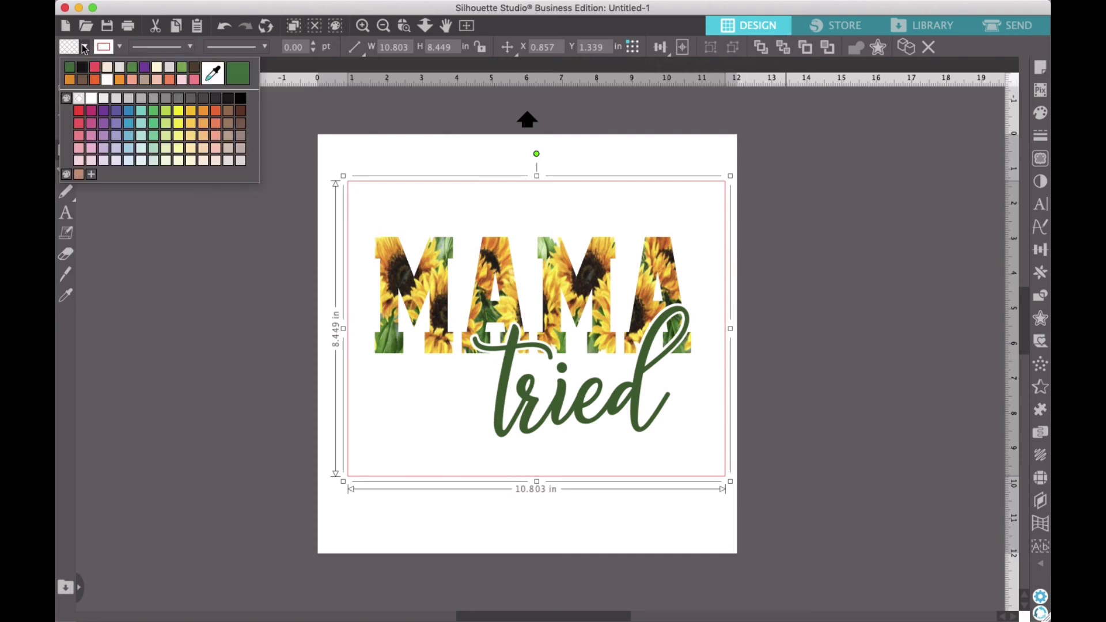
pyautogui.click(83, 68)
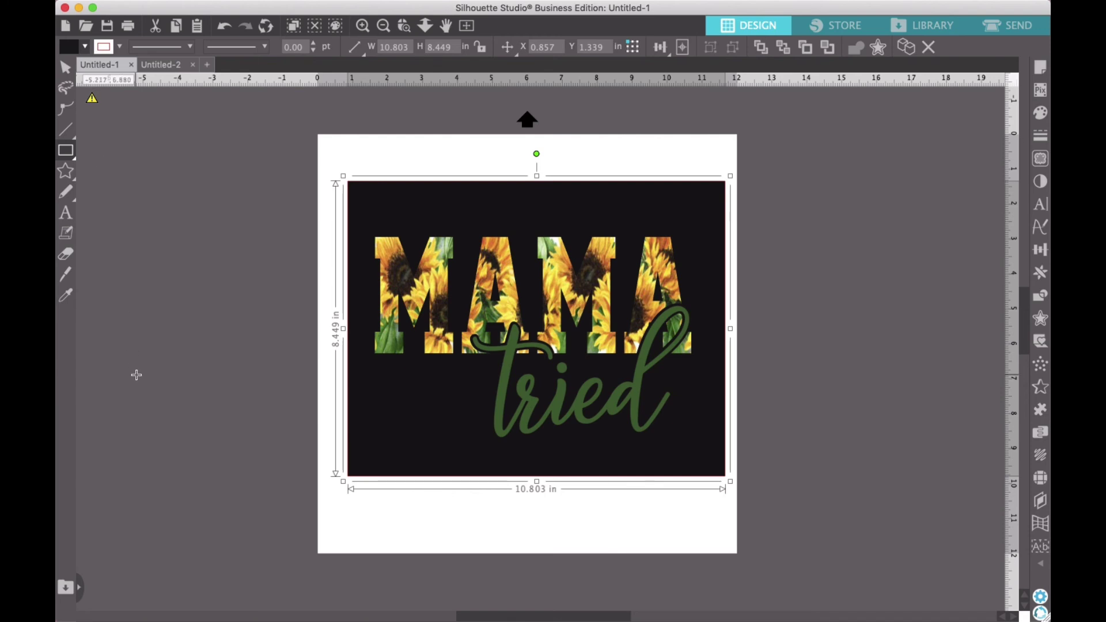
pyautogui.click(175, 478)
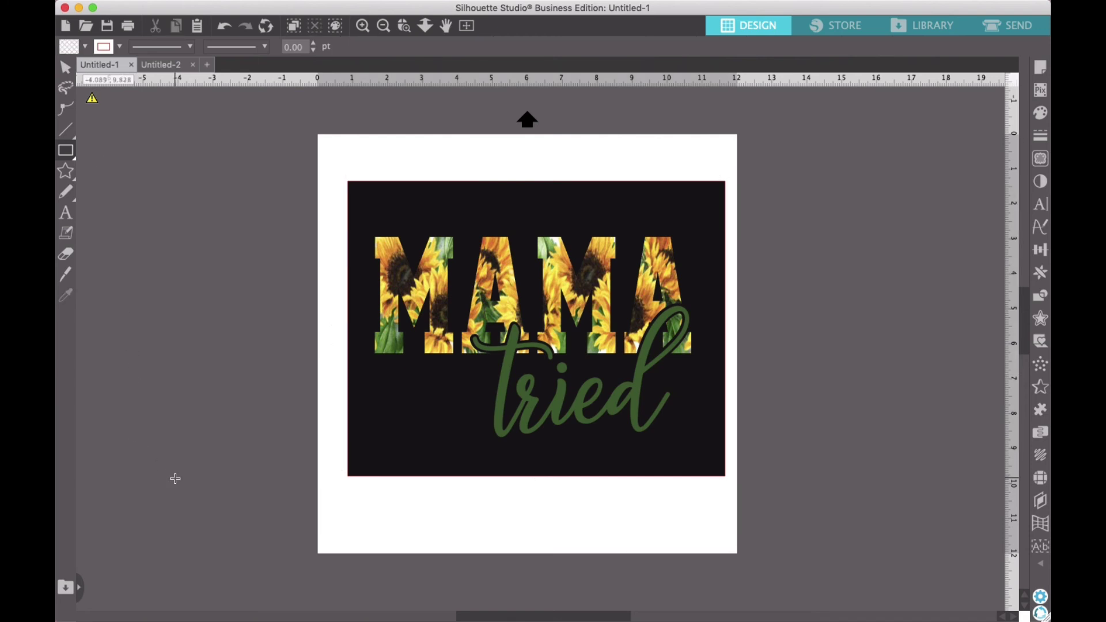
pyautogui.moveTo(175, 479); pyautogui.dragTo(207, 468)
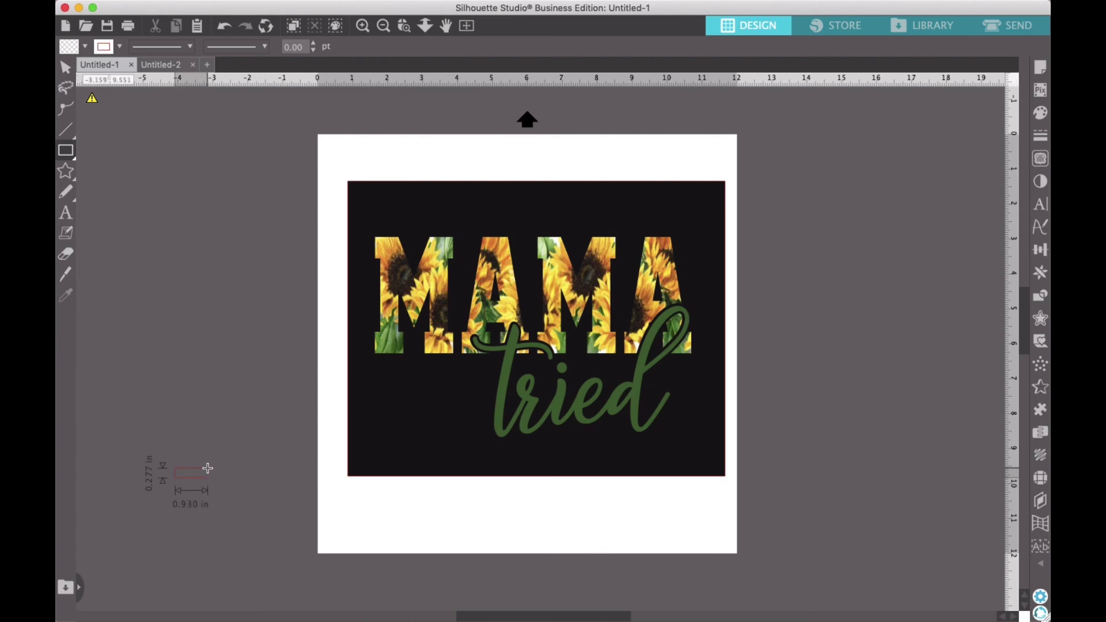
pyautogui.moveTo(207, 468); pyautogui.dragTo(262, 491)
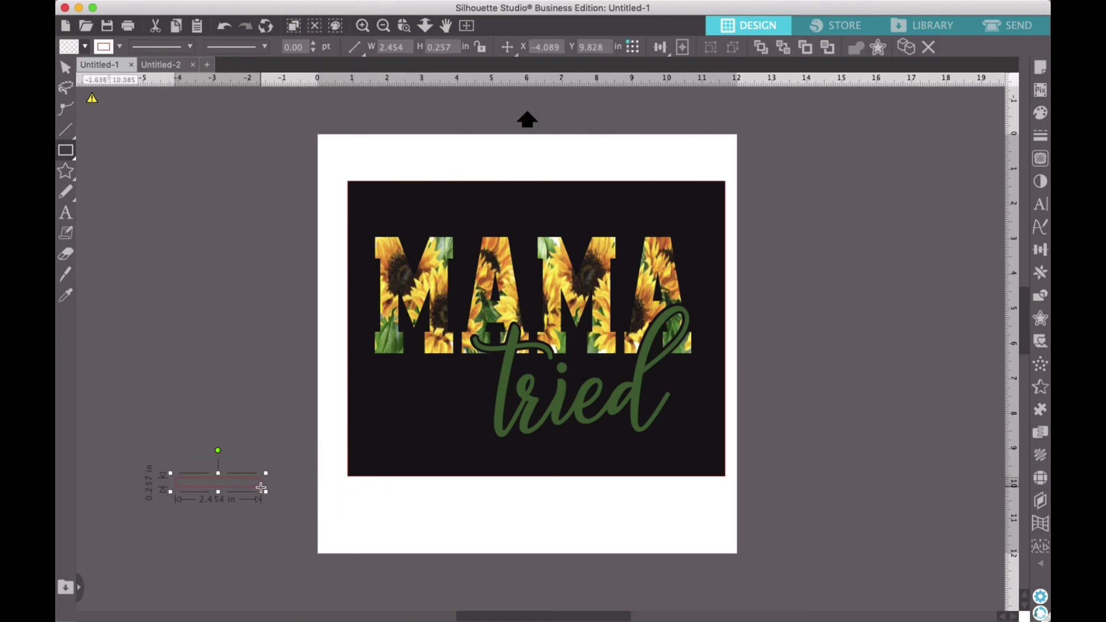
pyautogui.press('BackSpace')
# Step: Move the black rectangle off the page, onto the empty area beside the design
pyautogui.click(67, 67)
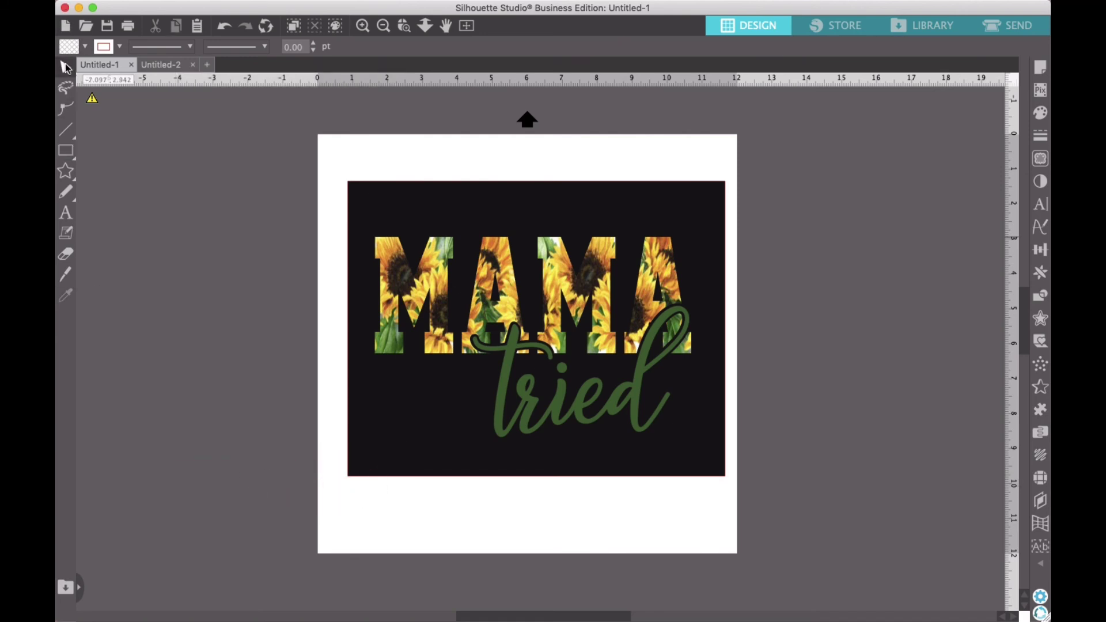
pyautogui.click(402, 395)
pyautogui.moveTo(163, 372); pyautogui.dragTo(58, 359)
pyautogui.click(630, 426)
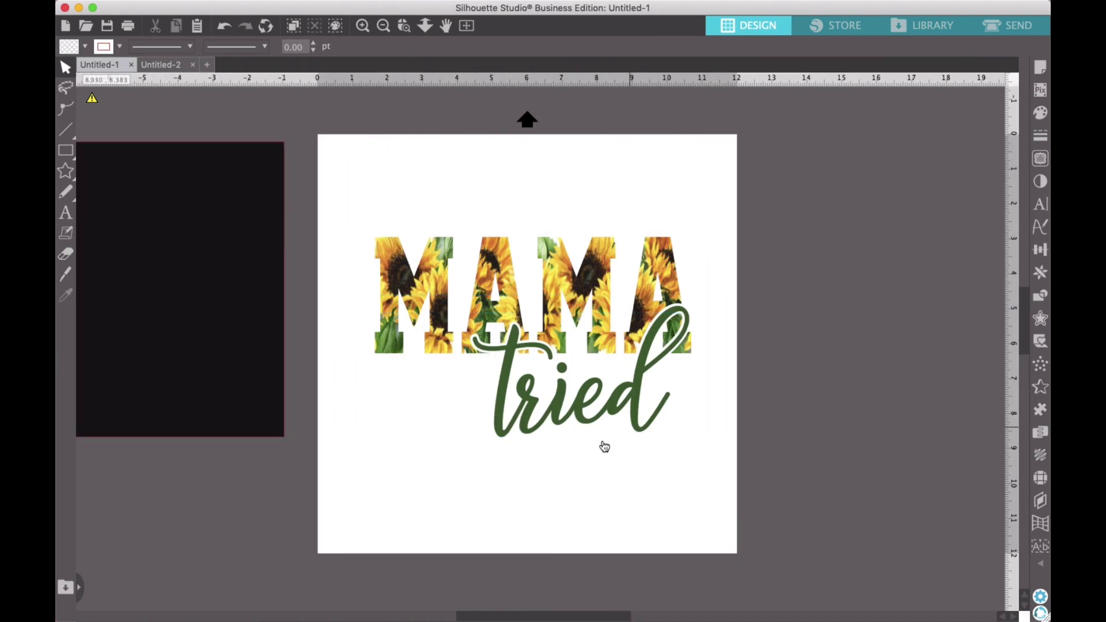
pyautogui.moveTo(549, 458); pyautogui.dragTo(576, 243)
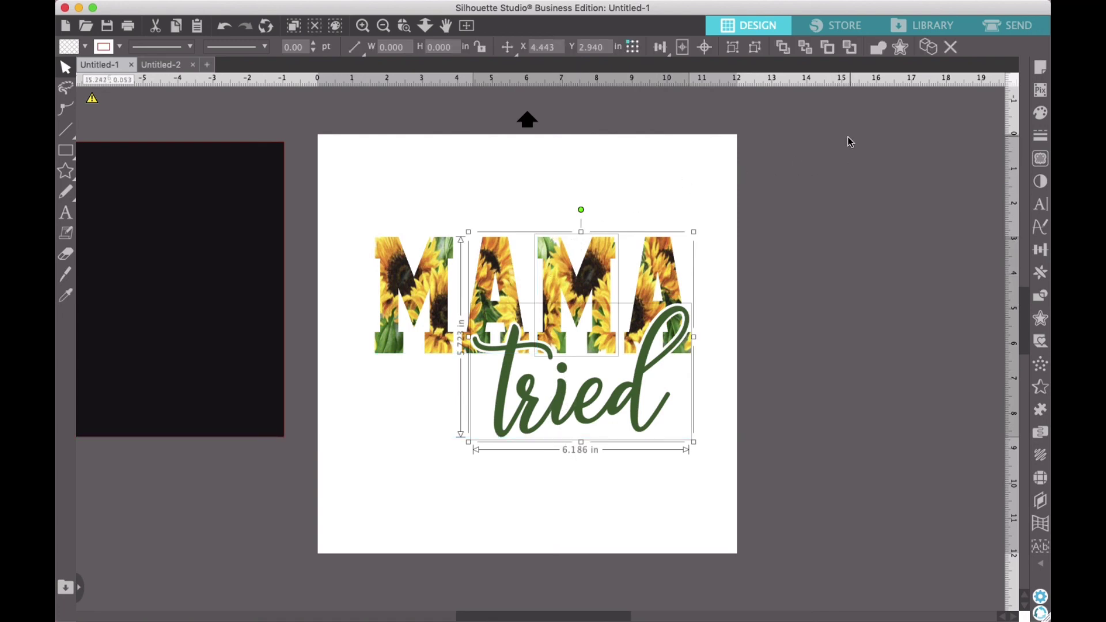
pyautogui.rightClick(668, 265)
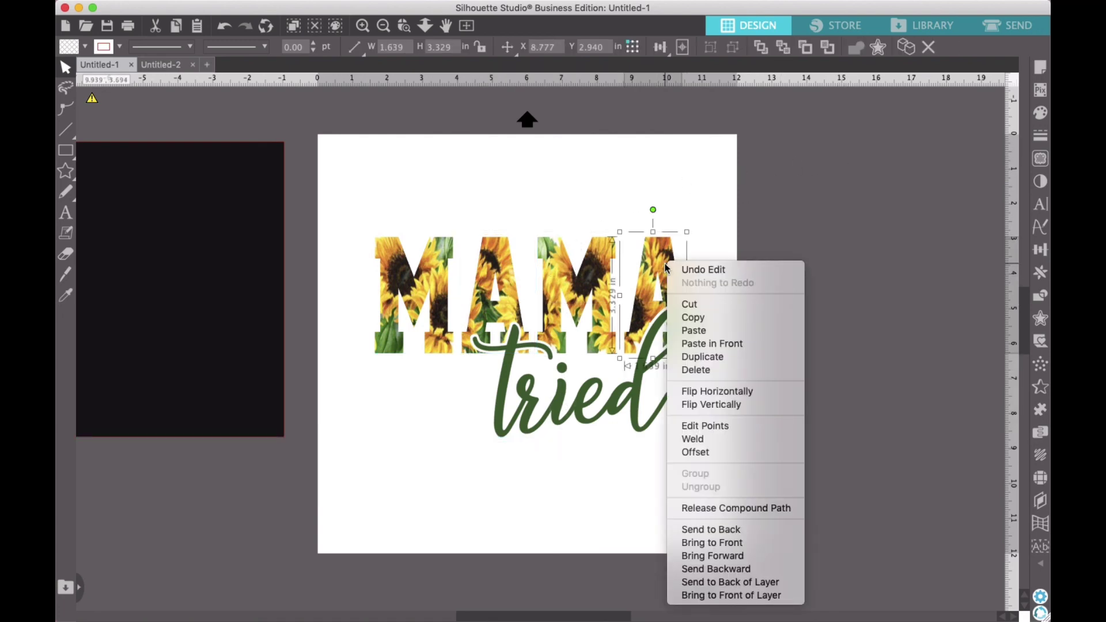
pyautogui.click(517, 496)
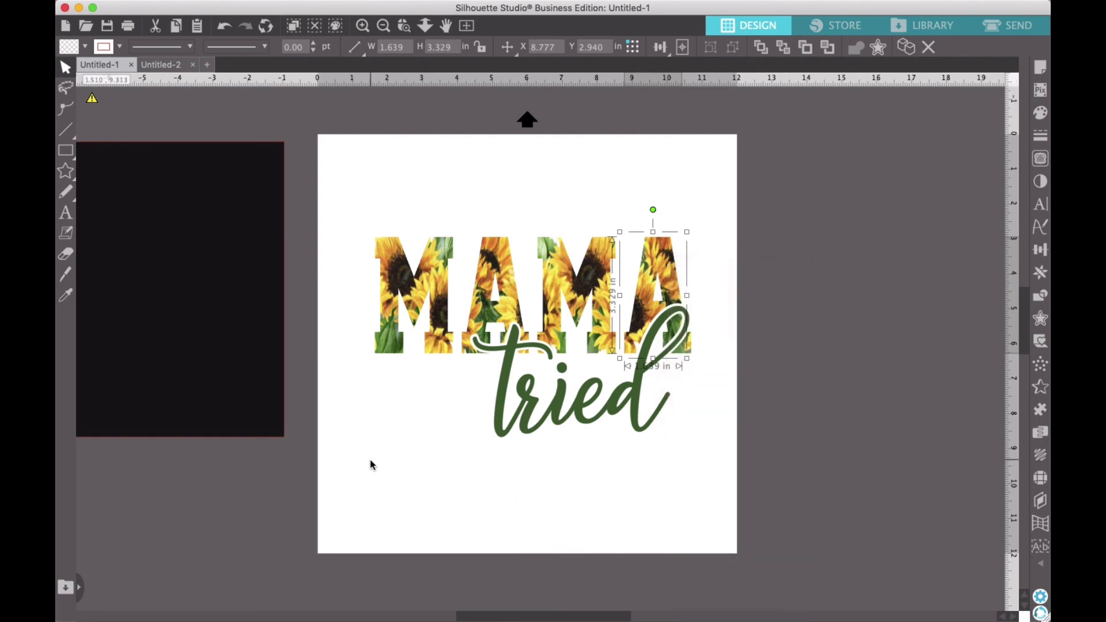
# Step: Group all the sunflower MAMA letters and the script "tried" into one object
pyautogui.click(370, 459)
pyautogui.moveTo(426, 431); pyautogui.dragTo(668, 237)
pyautogui.rightClick(654, 264)
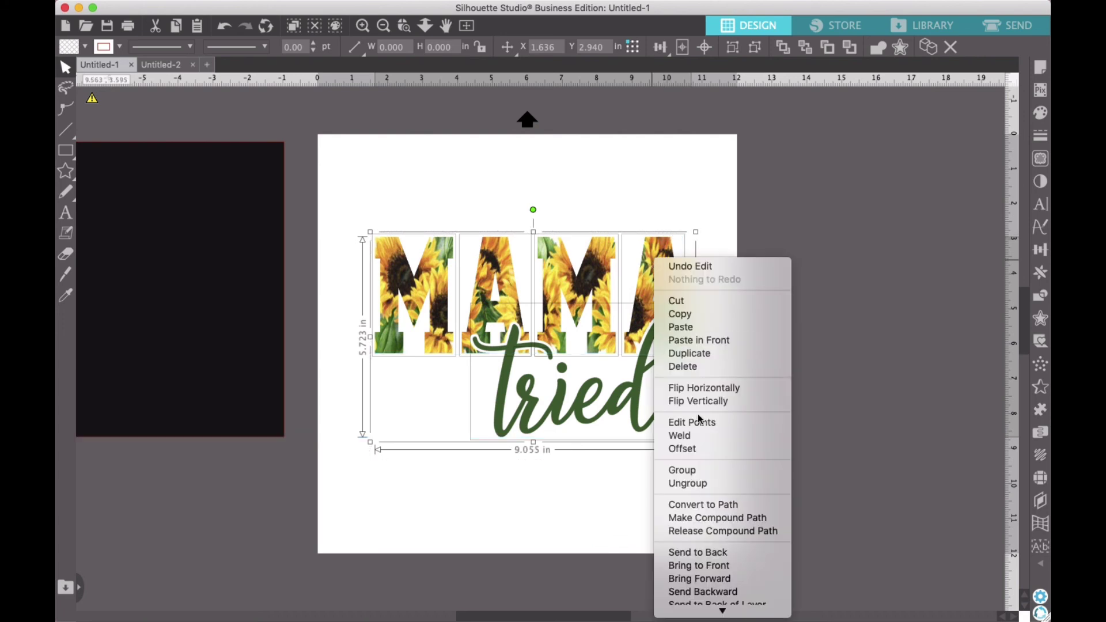
pyautogui.click(697, 469)
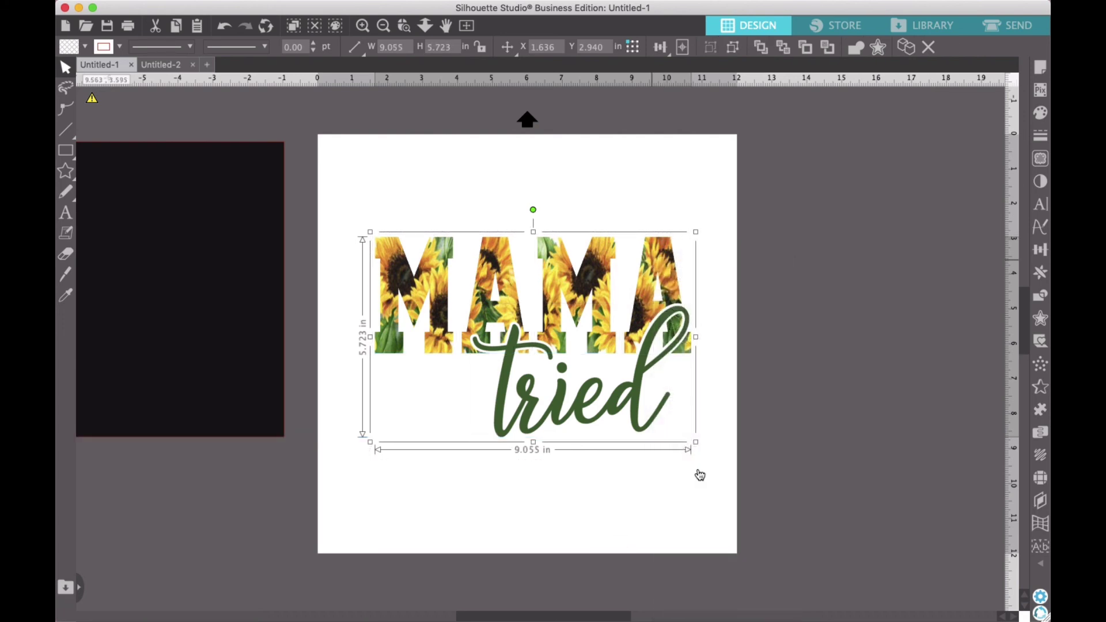
pyautogui.click(699, 472)
# Step: Create an outer offset with rounded corners around the grouped design at a distance of 0.020 in
pyautogui.click(595, 292)
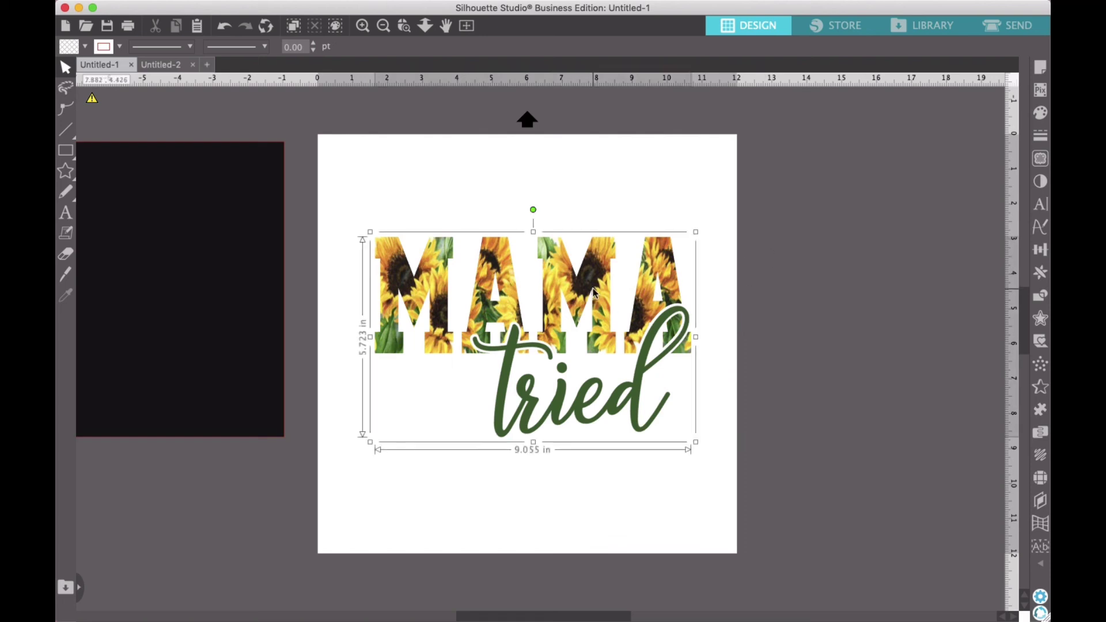
pyautogui.click(1040, 319)
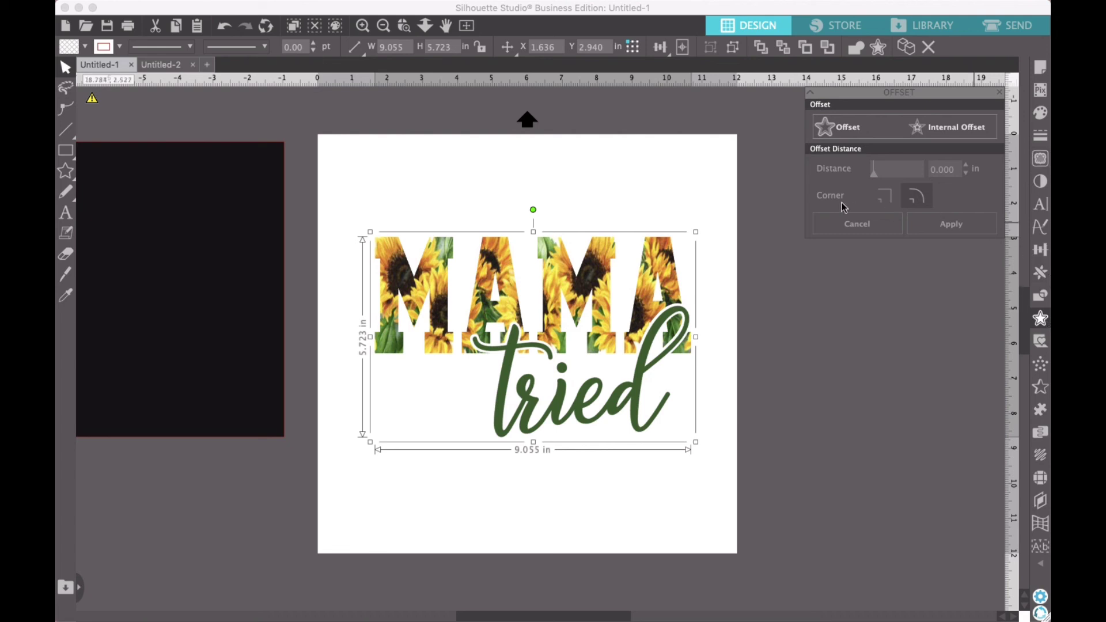
pyautogui.click(838, 131)
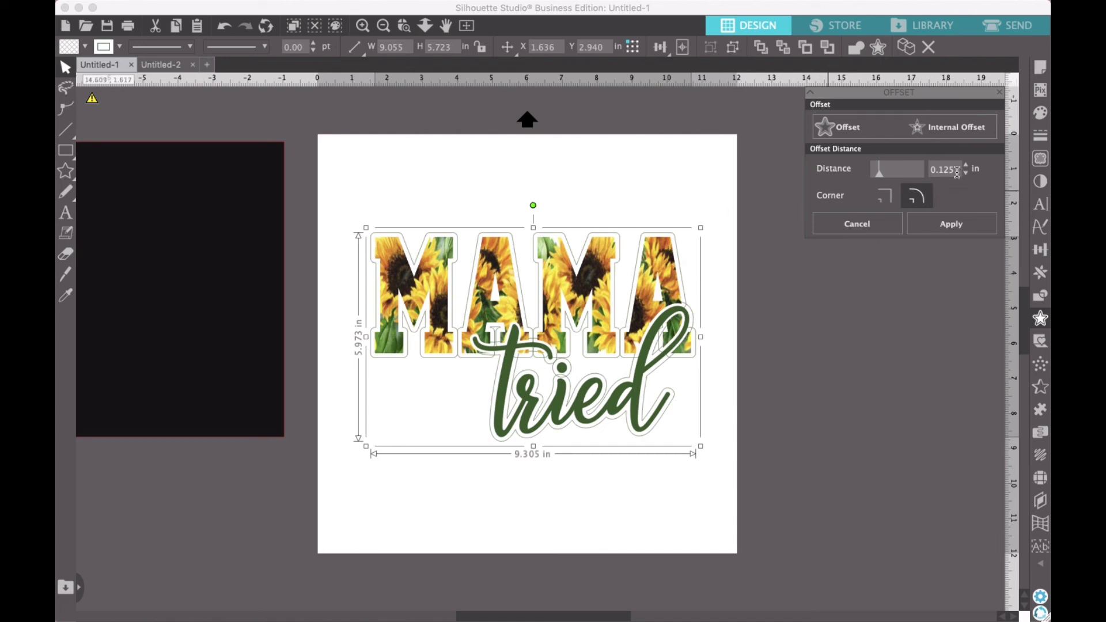
pyautogui.moveTo(957, 171); pyautogui.dragTo(936, 170)
pyautogui.write('0.')
pyautogui.write('1202')
pyautogui.press('BackSpace')
pyautogui.press('BackSpace')
pyautogui.press('BackSpace')
pyautogui.press('BackSpace')
pyautogui.write('25')
pyautogui.write('020')
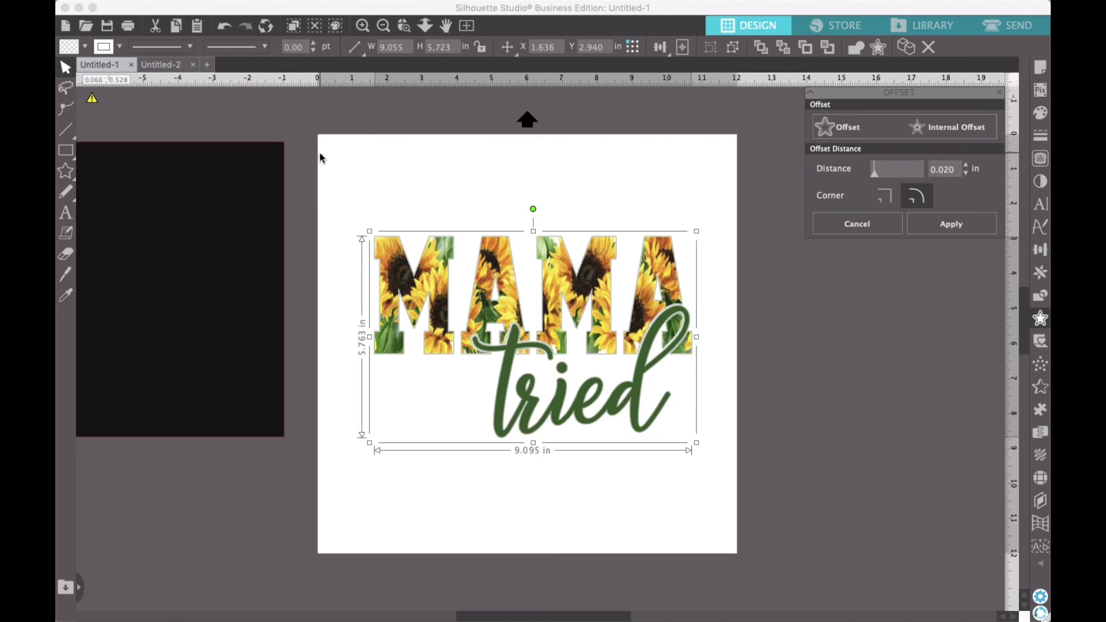
# Step: Give the offset shapes a light peach fill and the same light peach line colour
pyautogui.click(84, 47)
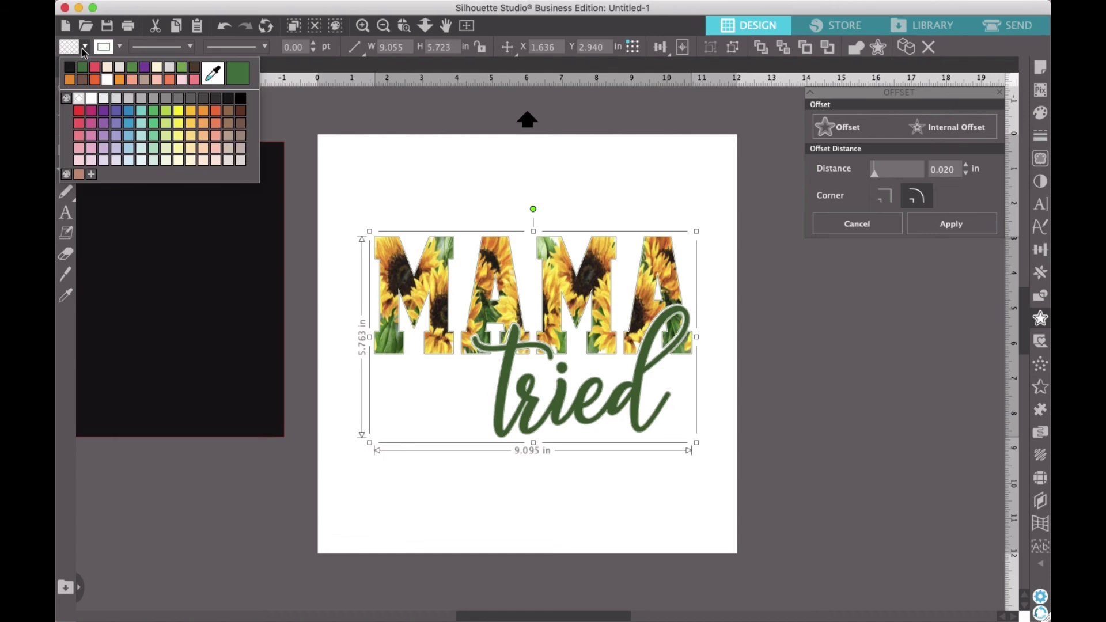
pyautogui.click(213, 160)
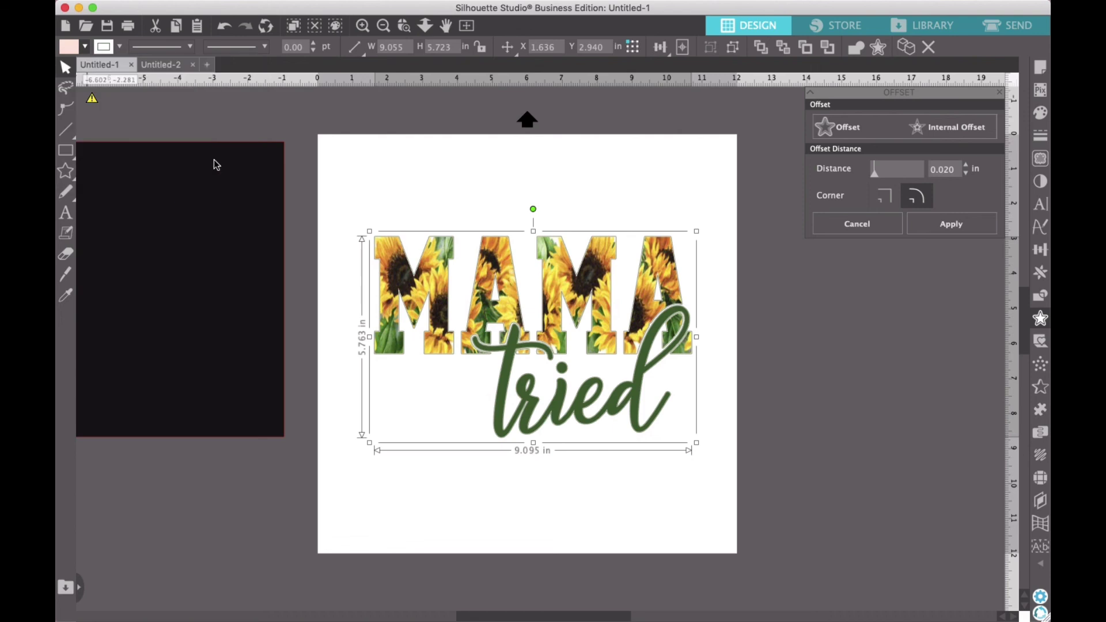
pyautogui.click(120, 47)
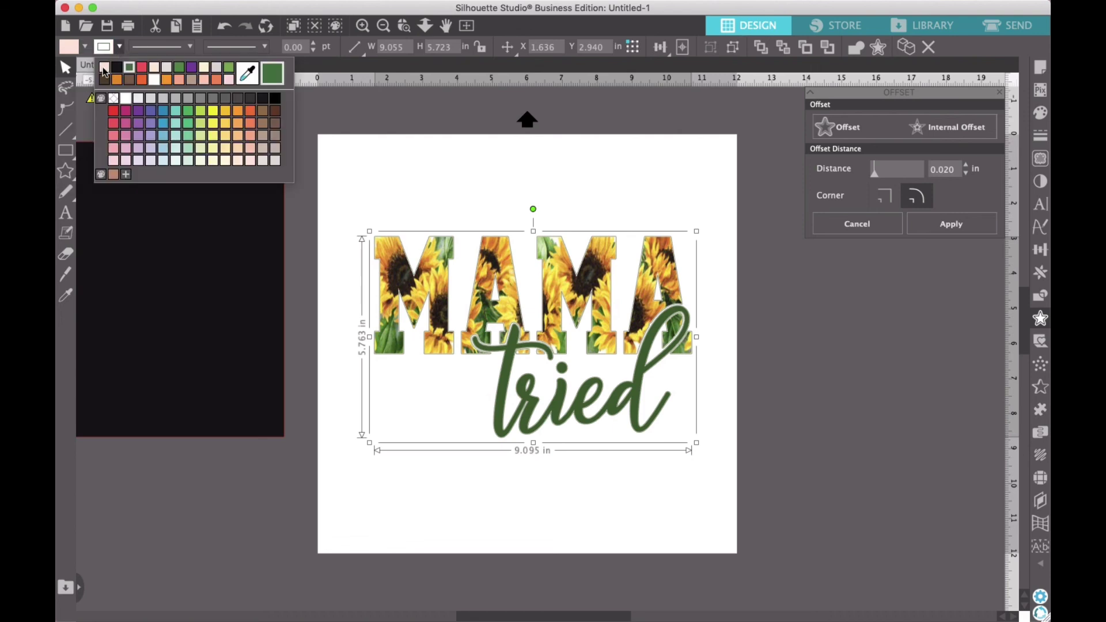
pyautogui.click(104, 70)
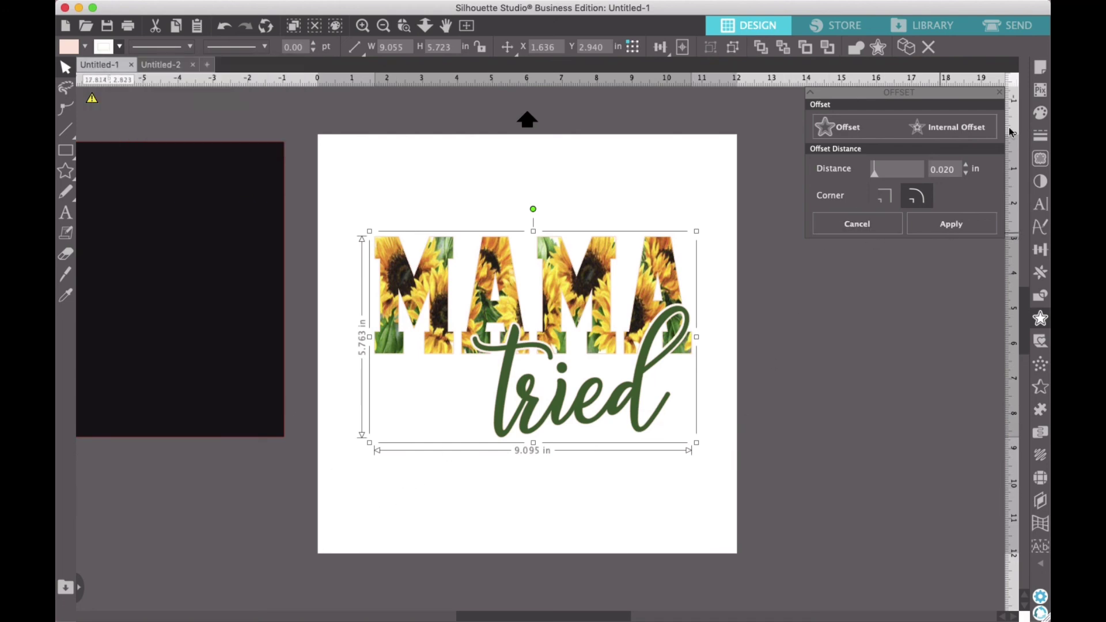
pyautogui.click(1000, 93)
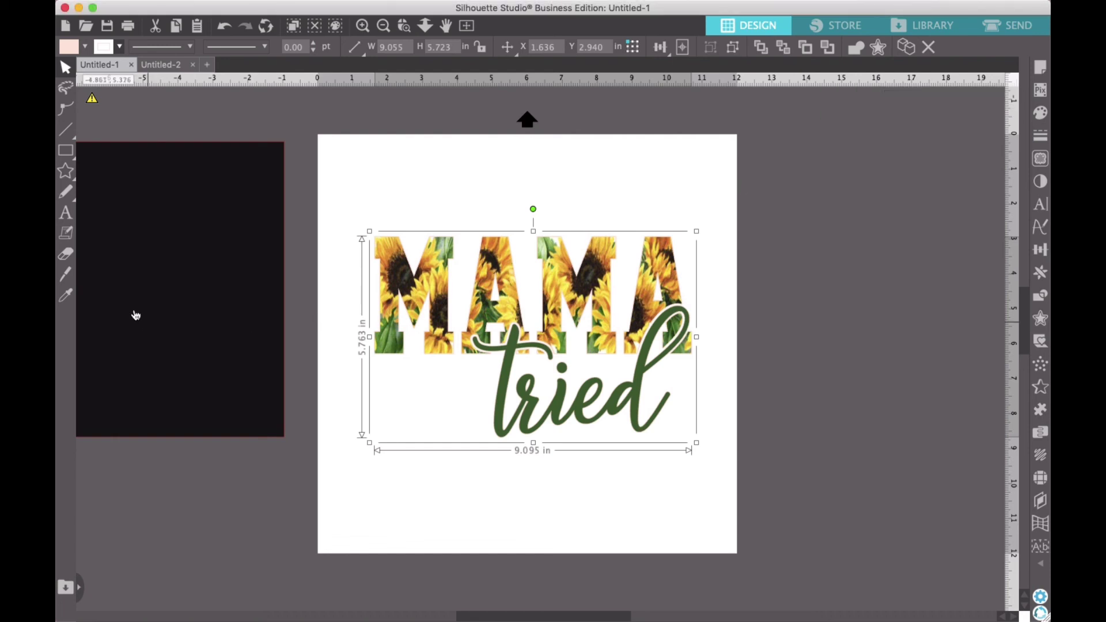
# Step: Preview the outlined design against the black rectangle, and return the rectangle to the empty area beside the page
pyautogui.moveTo(139, 315); pyautogui.dragTo(569, 370)
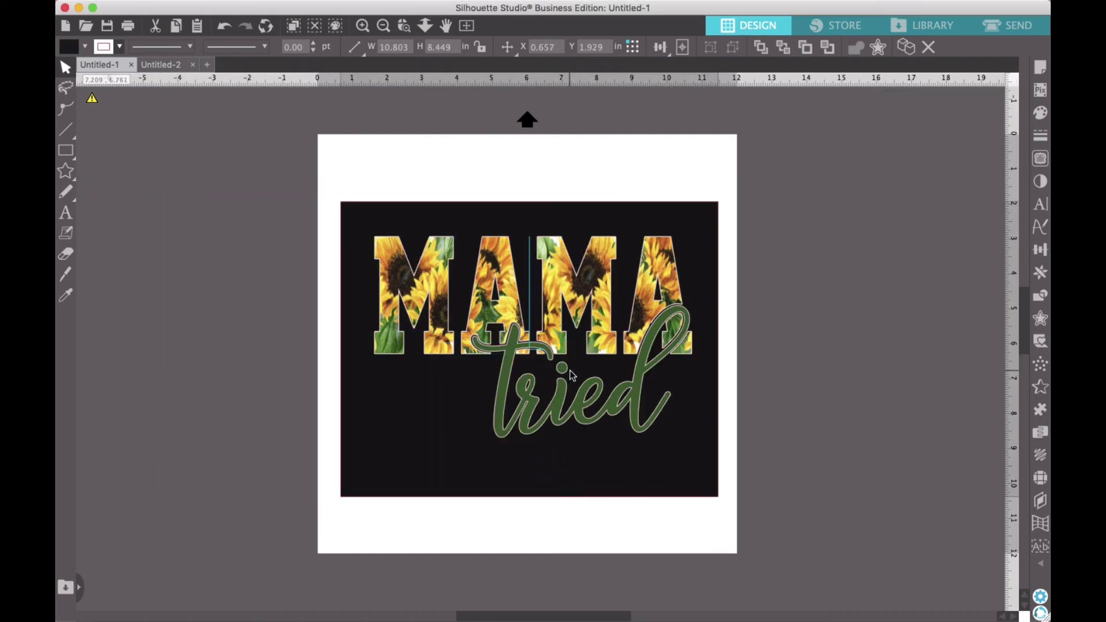
pyautogui.click(783, 402)
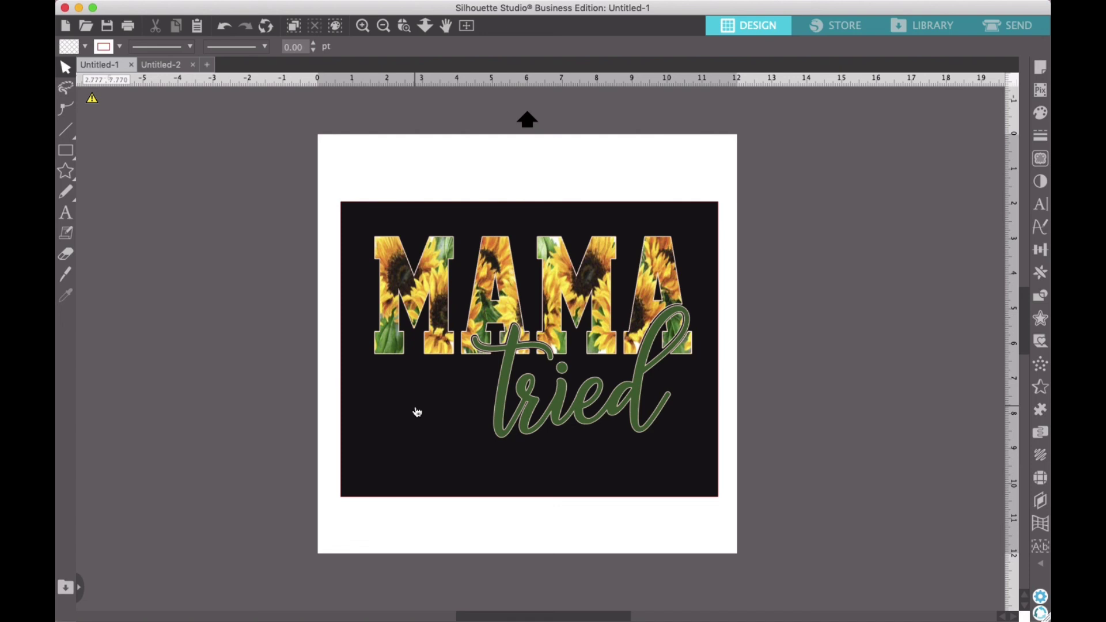
pyautogui.moveTo(370, 410); pyautogui.dragTo(57, 364)
pyautogui.click(369, 368)
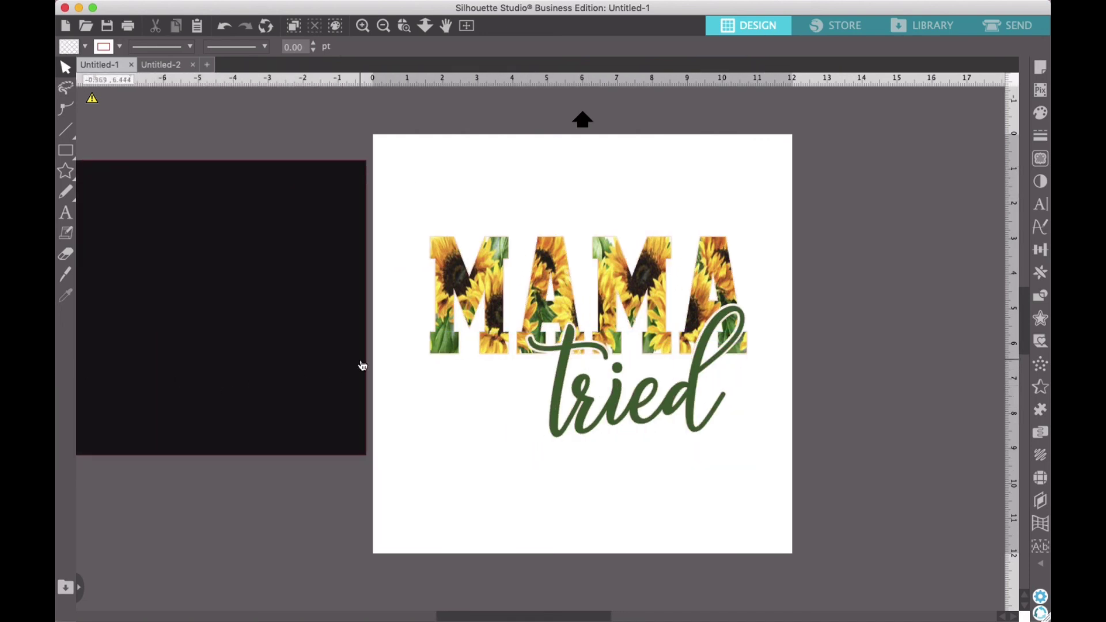
# Step: Move the grouped sunflower MAMA and green "tried" design off its peach offset, below the page
pyautogui.click(453, 281)
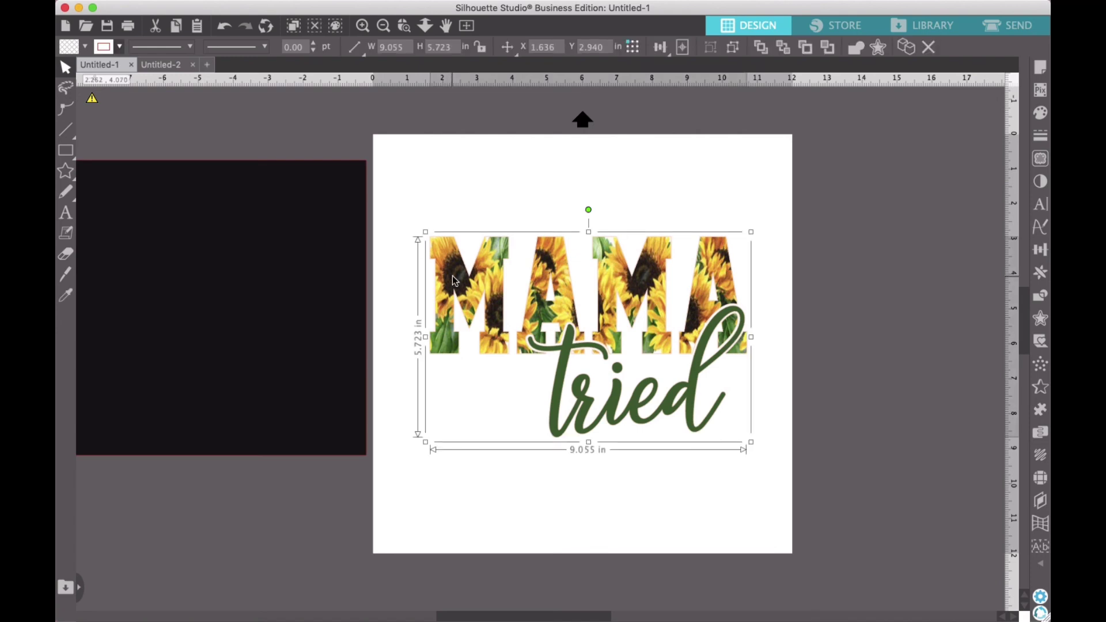
pyautogui.moveTo(452, 276); pyautogui.dragTo(259, 590)
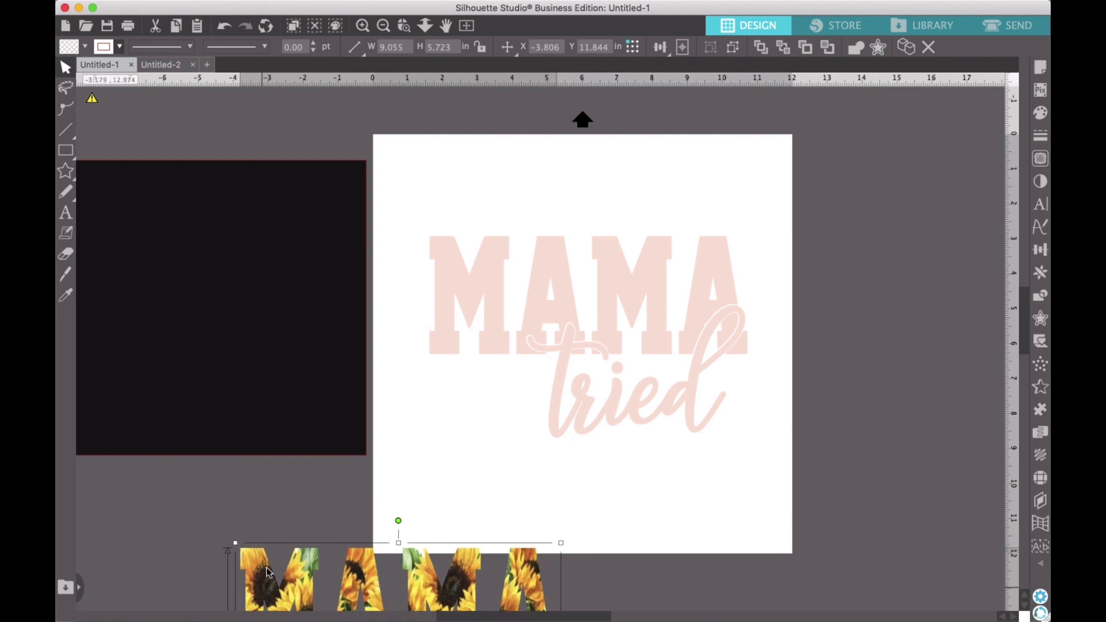
pyautogui.click(493, 254)
pyautogui.click(493, 175)
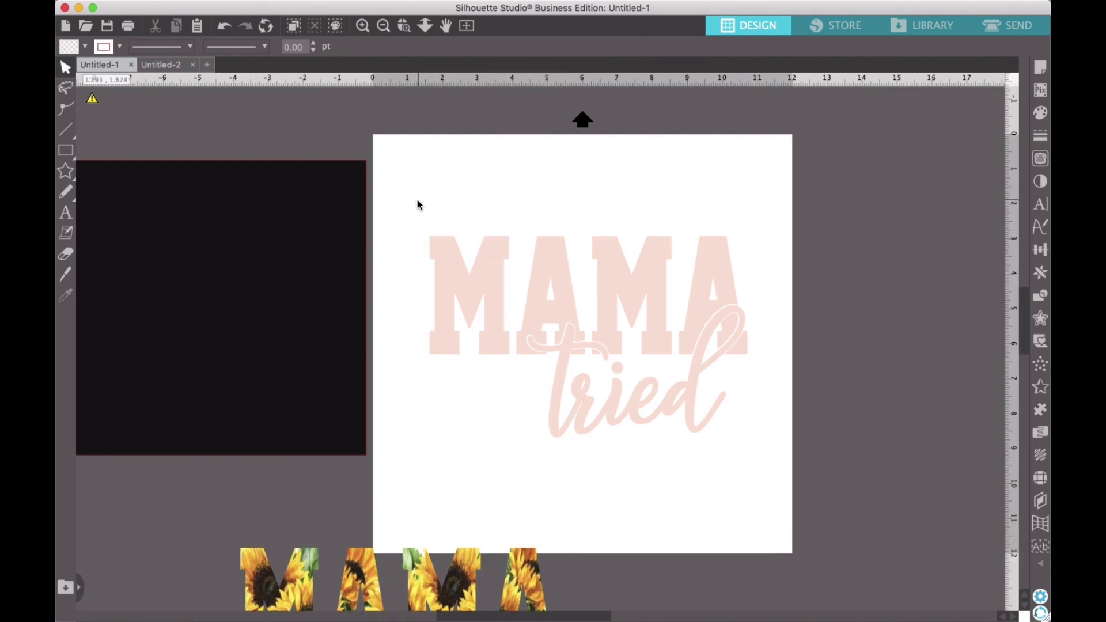
# Step: Group all the peach offset pieces of MAMA and "tried" into one object
pyautogui.moveTo(416, 198); pyautogui.dragTo(701, 281)
pyautogui.moveTo(717, 362); pyautogui.dragTo(727, 420)
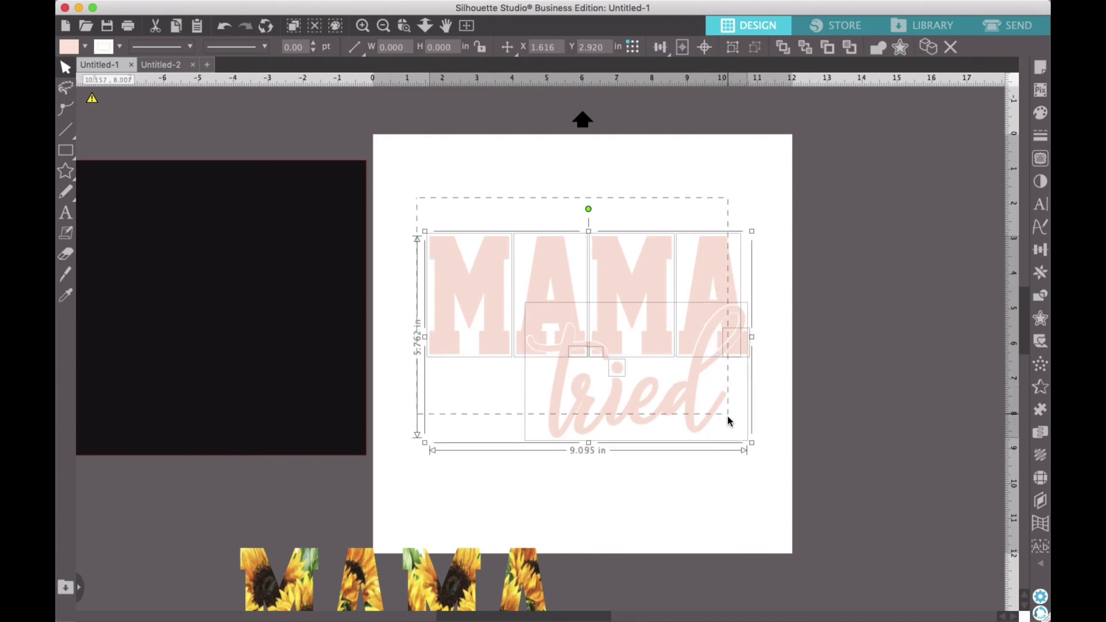
pyautogui.rightClick(691, 390)
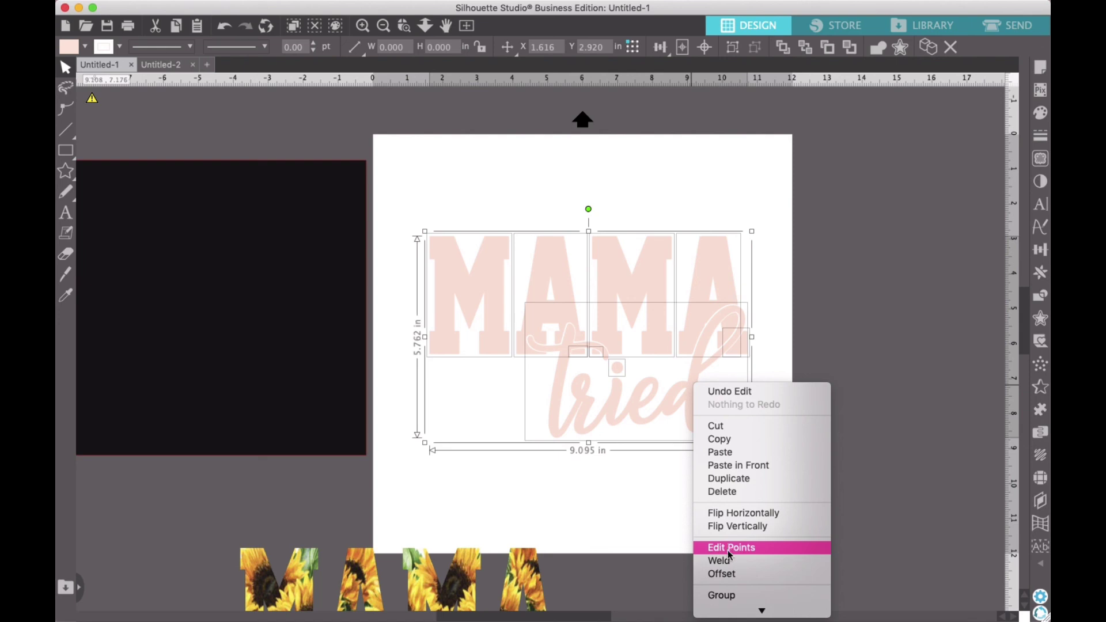
pyautogui.click(727, 597)
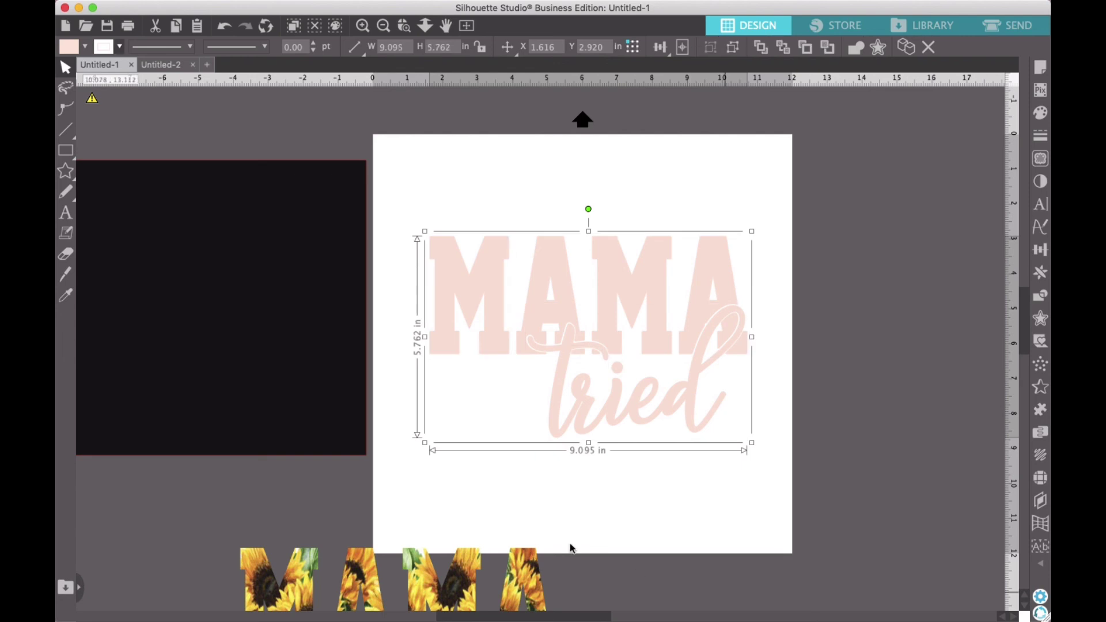
# Step: Place the sunflower design back over the grouped peach offset, and delete the black rectangle beside the page
pyautogui.moveTo(529, 563); pyautogui.dragTo(720, 242)
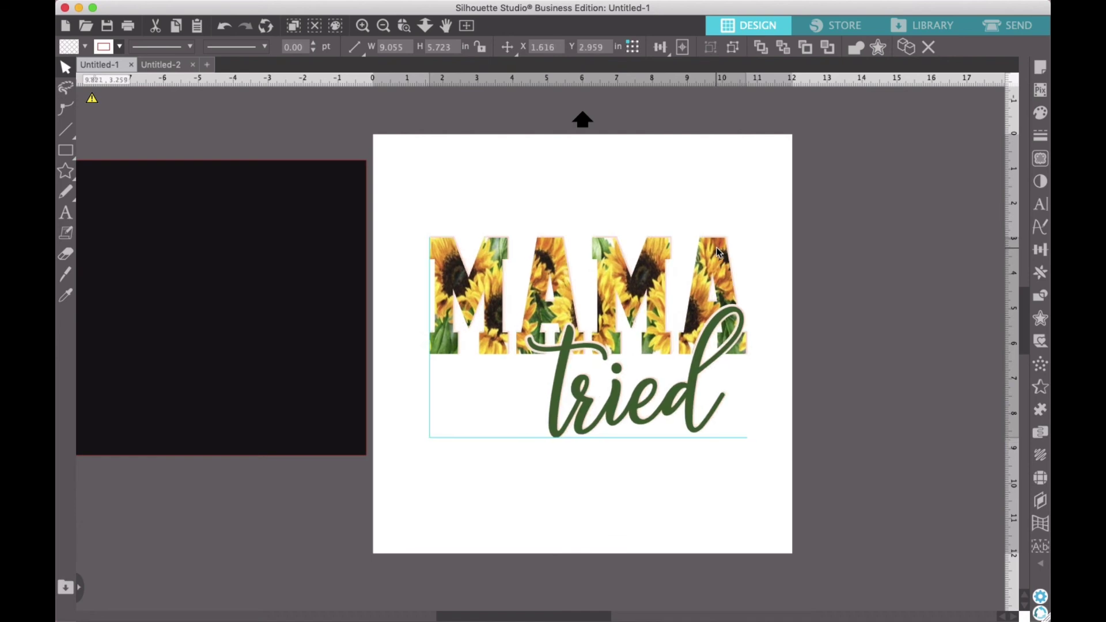
pyautogui.click(576, 531)
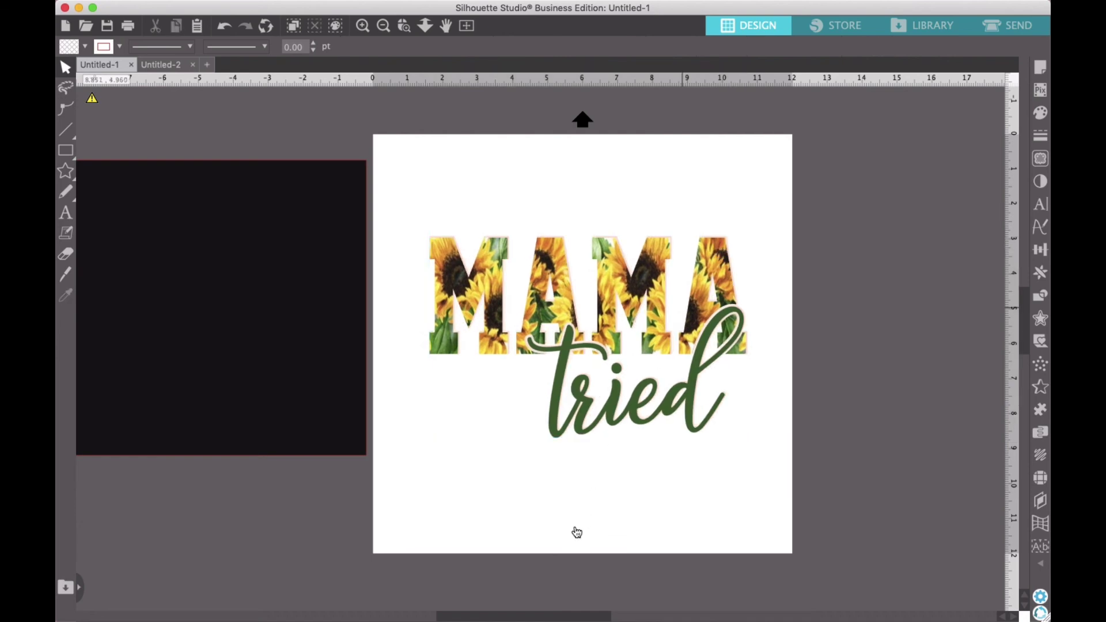
pyautogui.click(219, 306)
pyautogui.press('Delete')
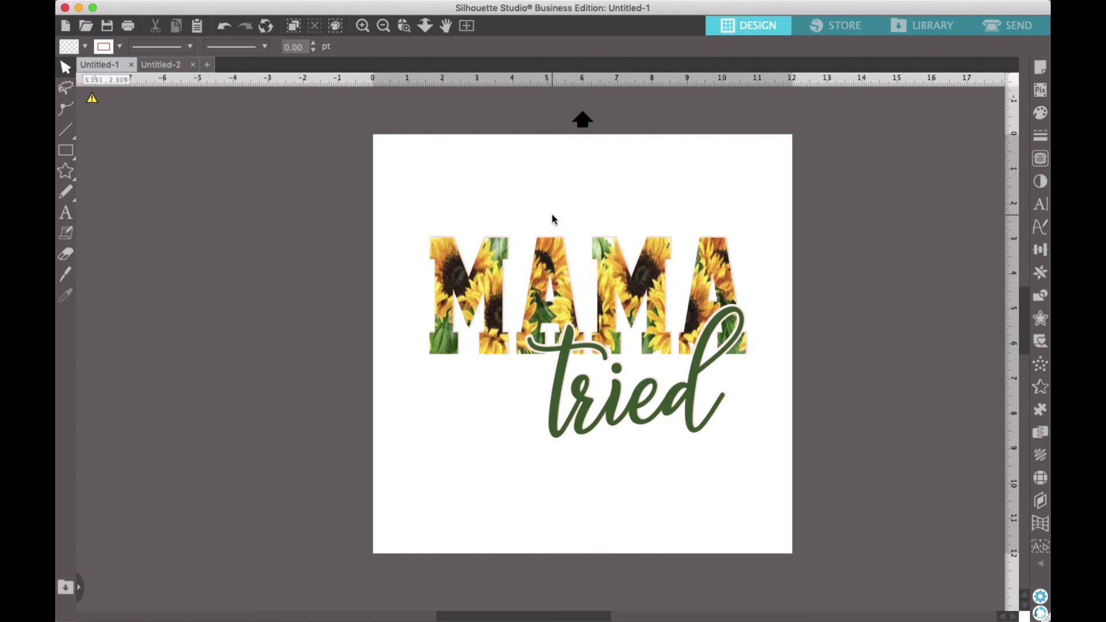
pyautogui.hscroll(3, 520, 212)
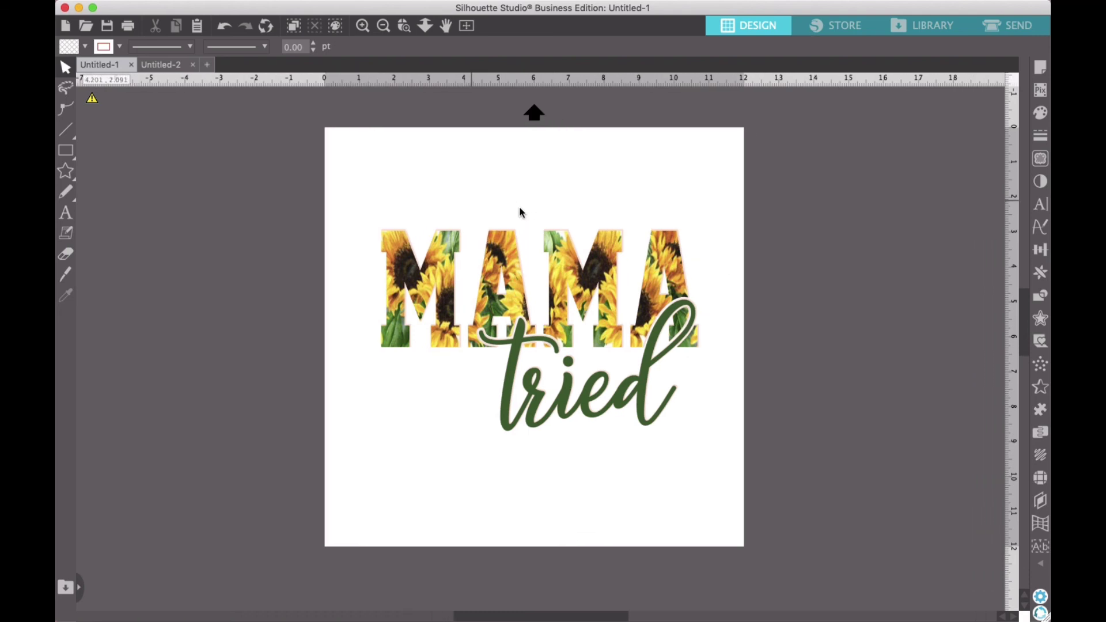
pyautogui.moveTo(716, 6)
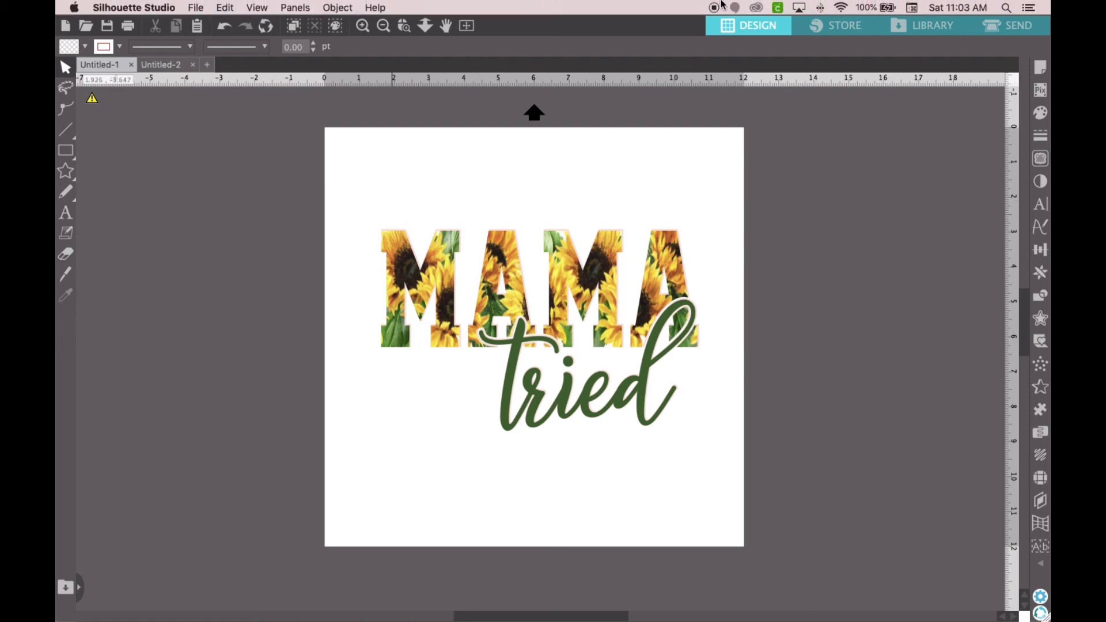